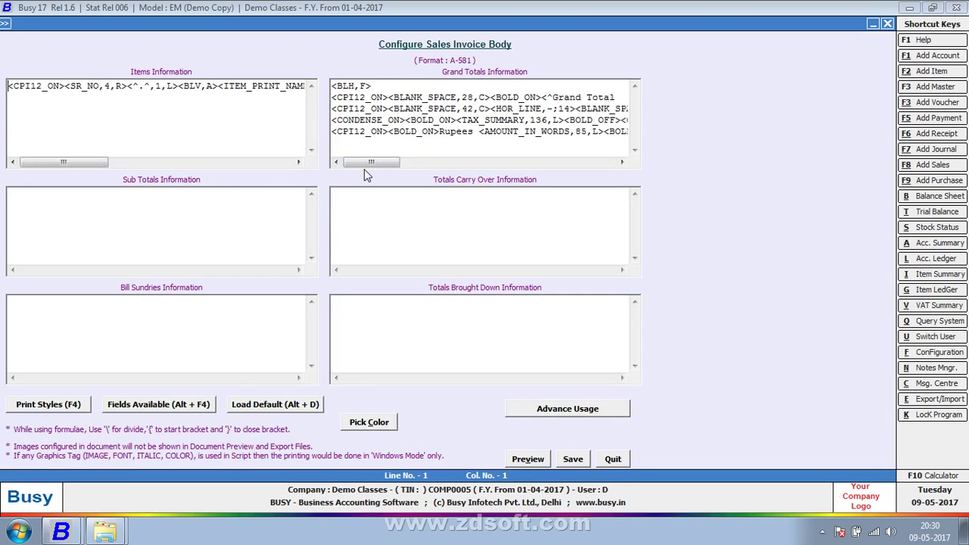
# Step: Preview the A-581 sales invoice body down to its grand total section and leave the body configuration
pyautogui.click(528, 459)
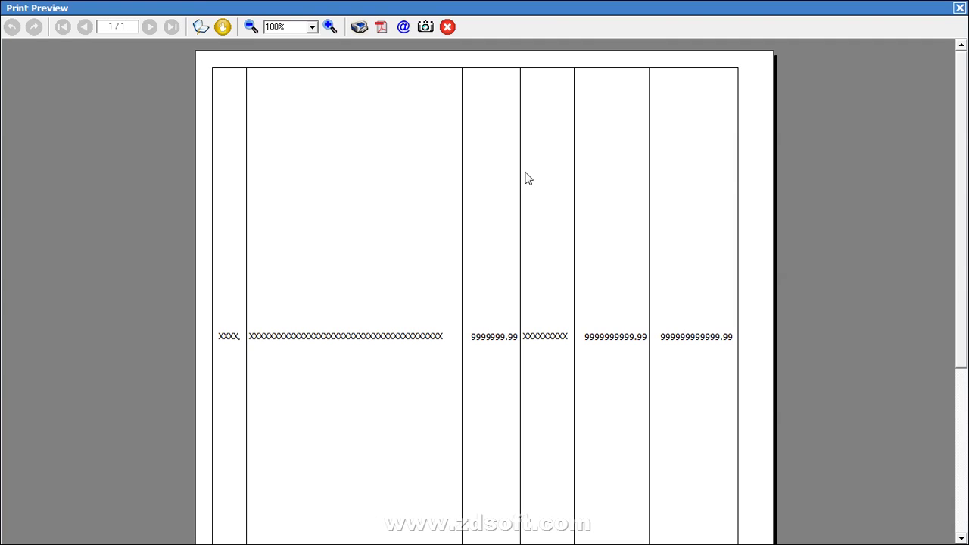
pyautogui.moveTo(962, 148); pyautogui.dragTo(953, 284)
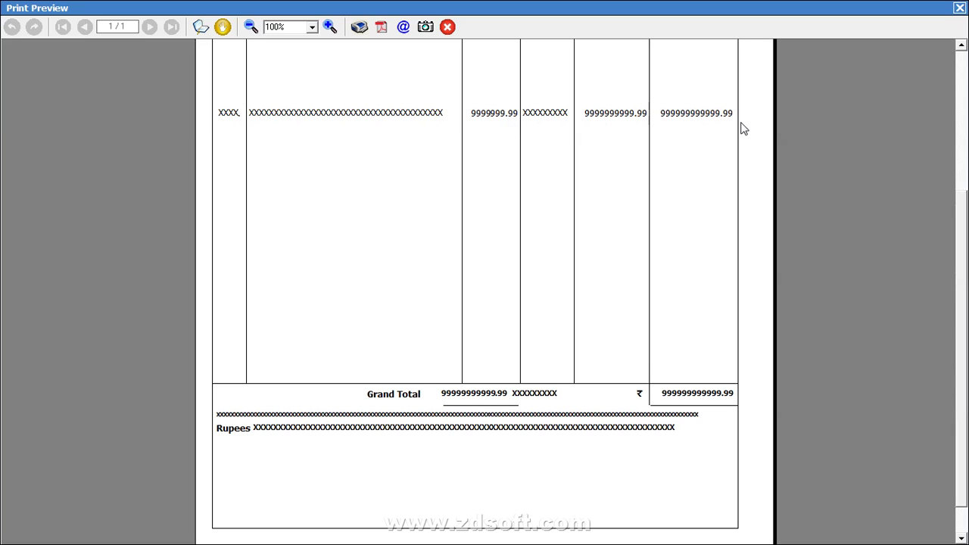
pyautogui.click(960, 8)
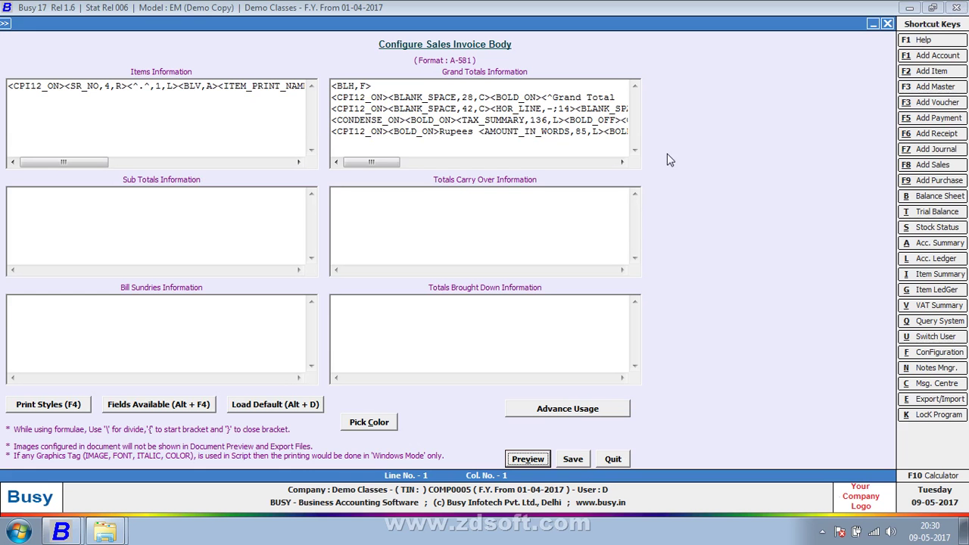
pyautogui.press('Escape')
pyautogui.press('Return')
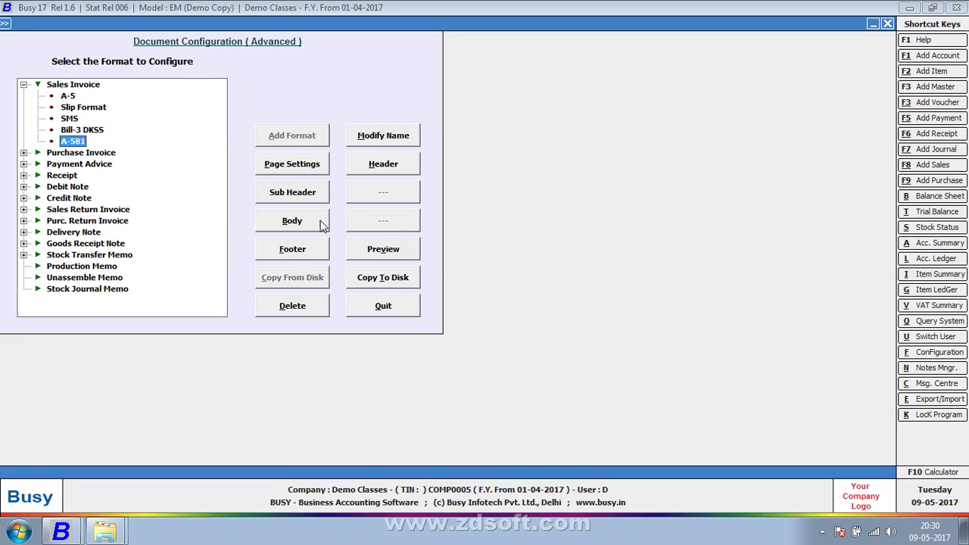
pyautogui.click(294, 224)
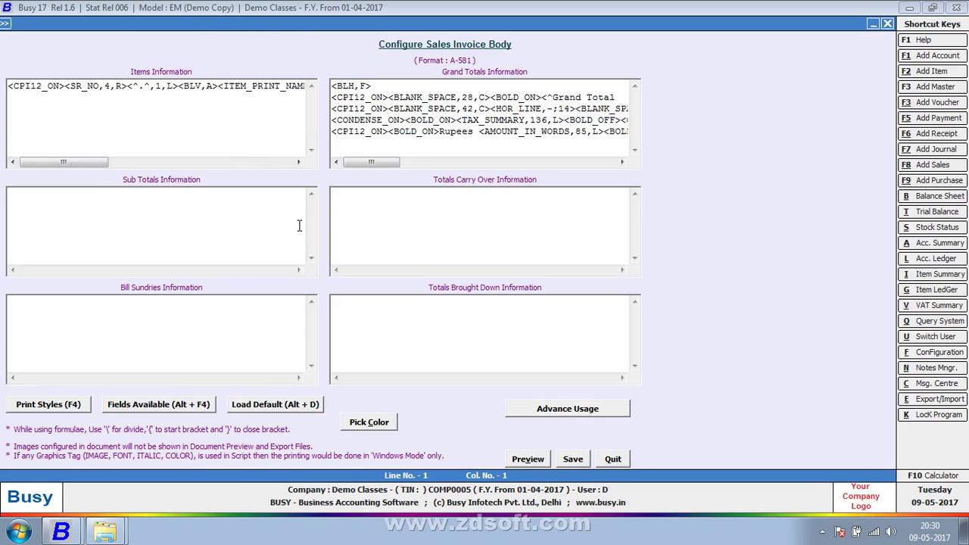
pyautogui.click(247, 143)
pyautogui.press('Escape')
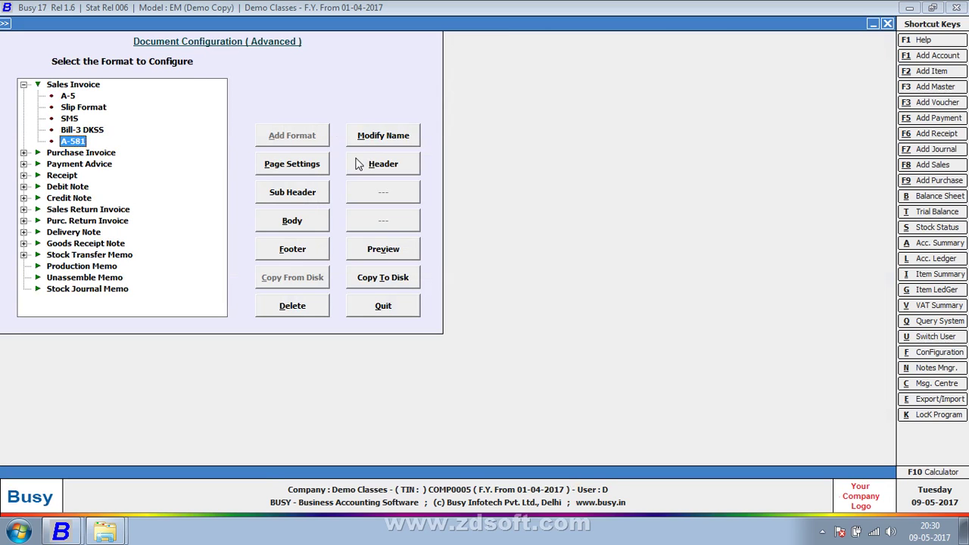
# Step: Open the existing sales voucher no. 2 of series Main for modification
pyautogui.press('Escape')
pyautogui.press('Right')
pyautogui.press('Return')
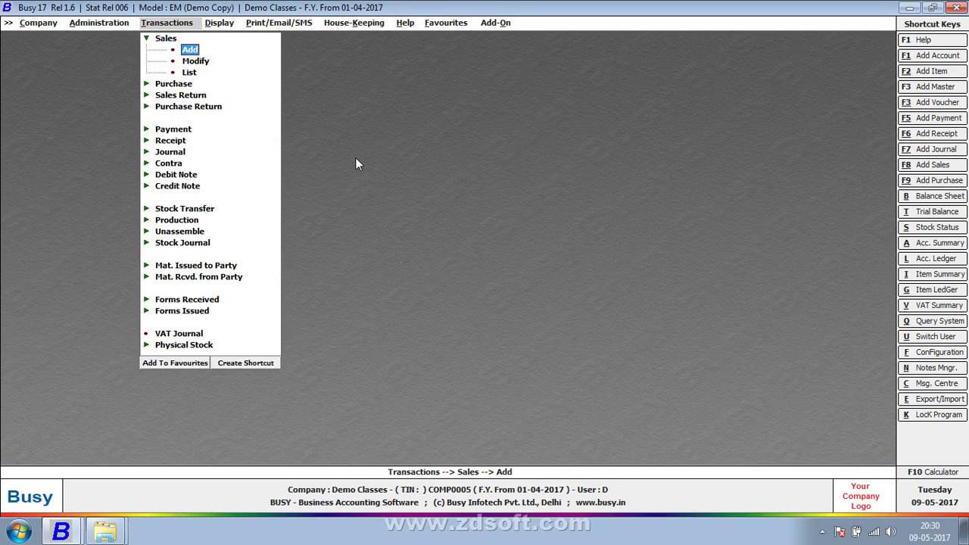
pyautogui.press('Down')
pyautogui.press('Return')
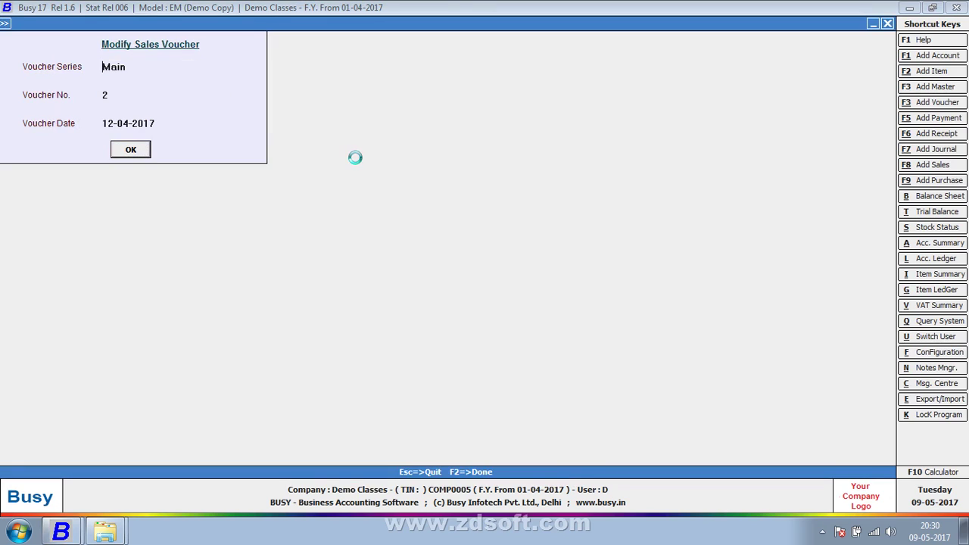
# Step: Preview the voucher's sales invoice in the A-581 format, check its item rows and grand total, and close the voucher
pyautogui.hotkey('alt', 'p')
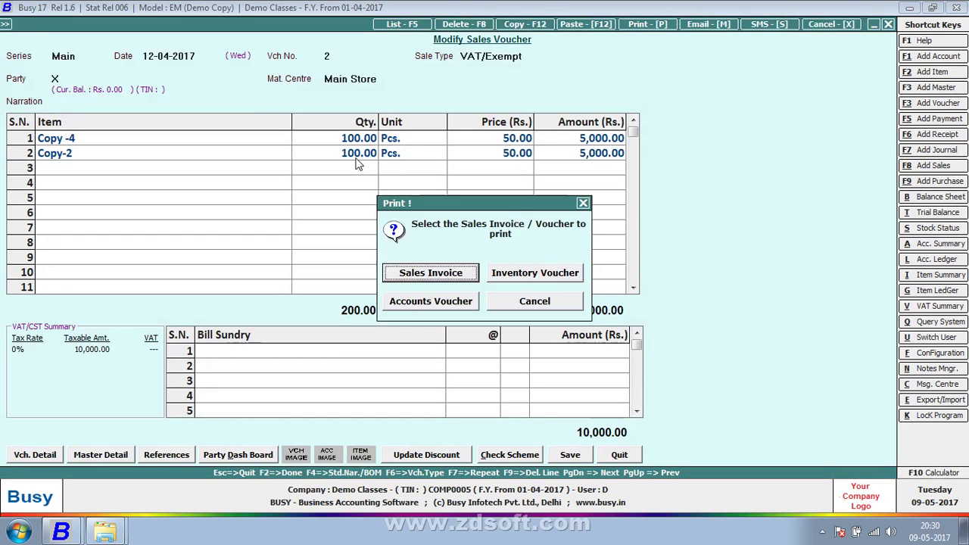
pyautogui.press('Escape')
pyautogui.hotkey('alt', 'p')
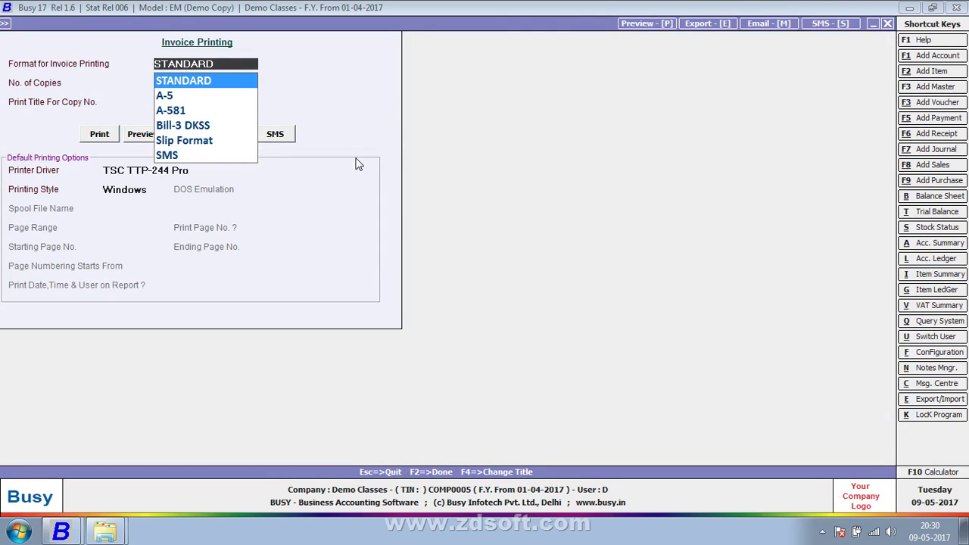
pyautogui.press('Down')
pyautogui.press('Down')
pyautogui.press('Return')
pyautogui.press('F2')
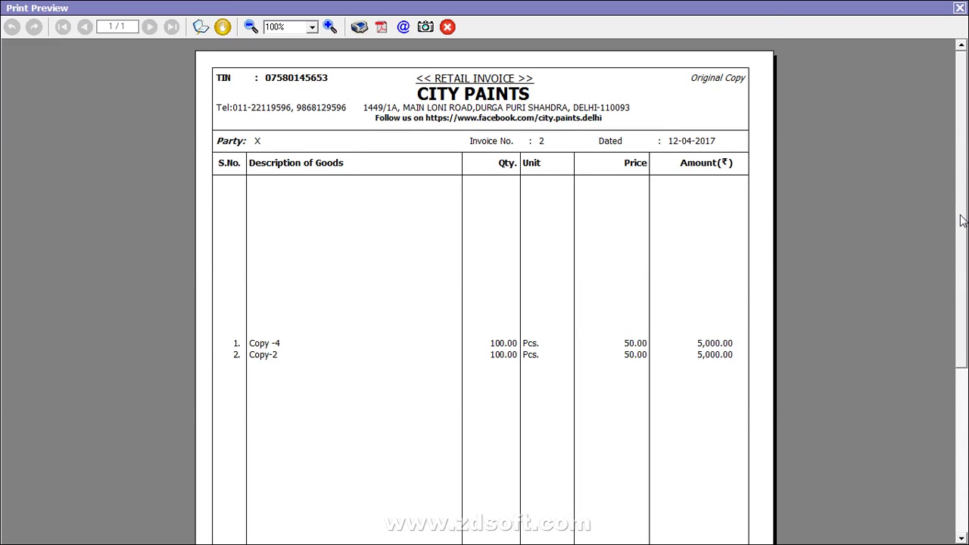
pyautogui.scroll(-5, 962, 219)
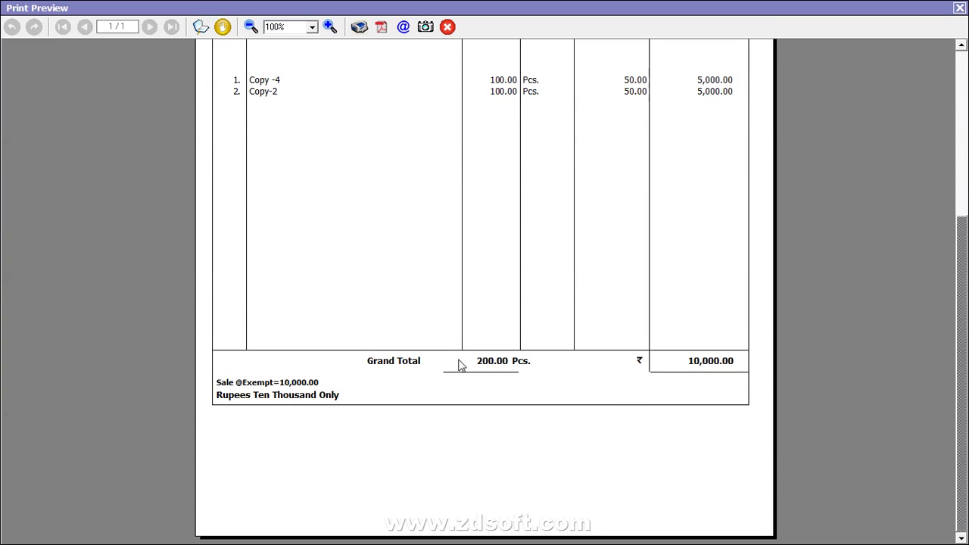
pyautogui.click(959, 8)
pyautogui.press('Escape')
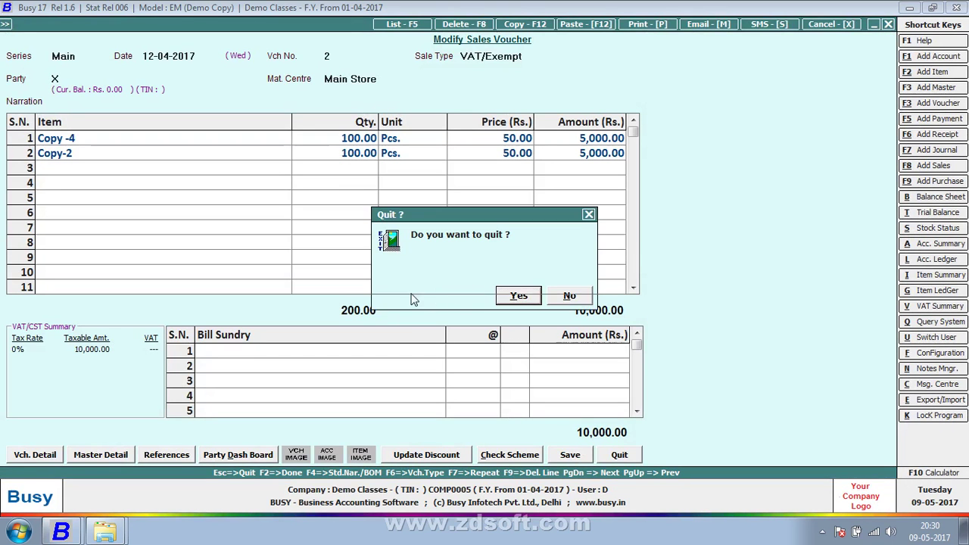
pyautogui.press('Return')
pyautogui.press('Escape')
# Step: Select the A-581 sales invoice format in the advanced invoice and document printing configuration
pyautogui.press('Left')
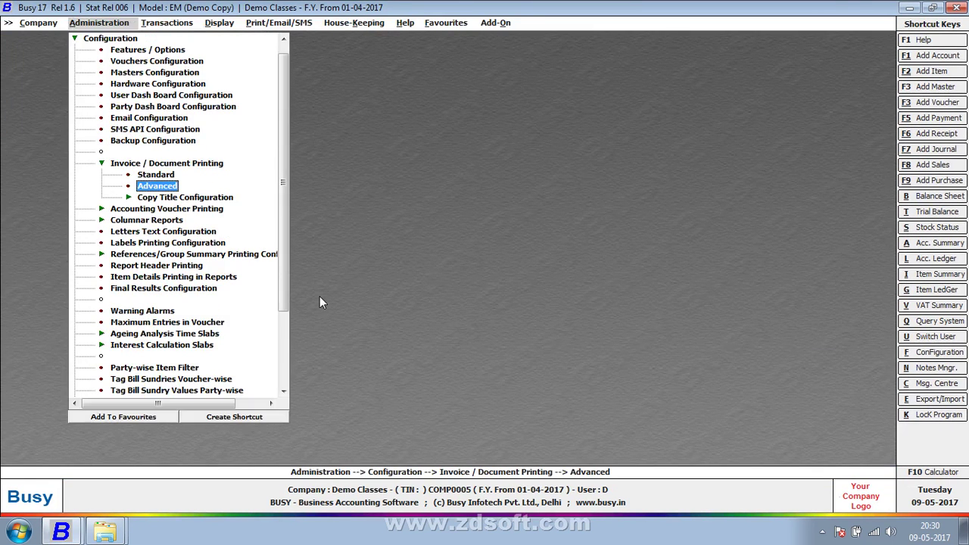
pyautogui.press('Return')
pyautogui.press('Down')
pyautogui.press('Up')
pyautogui.press('Right')
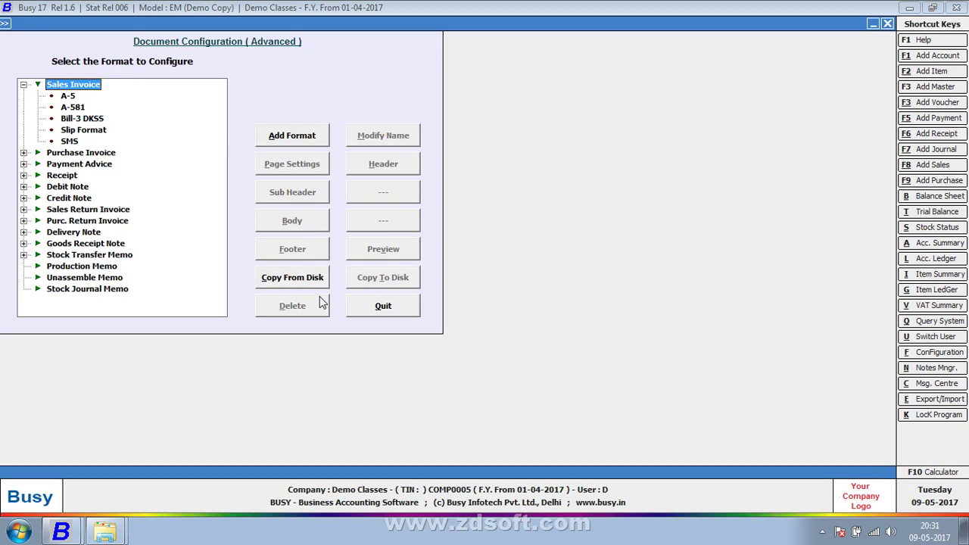
pyautogui.press('Down')
pyautogui.press('Down')
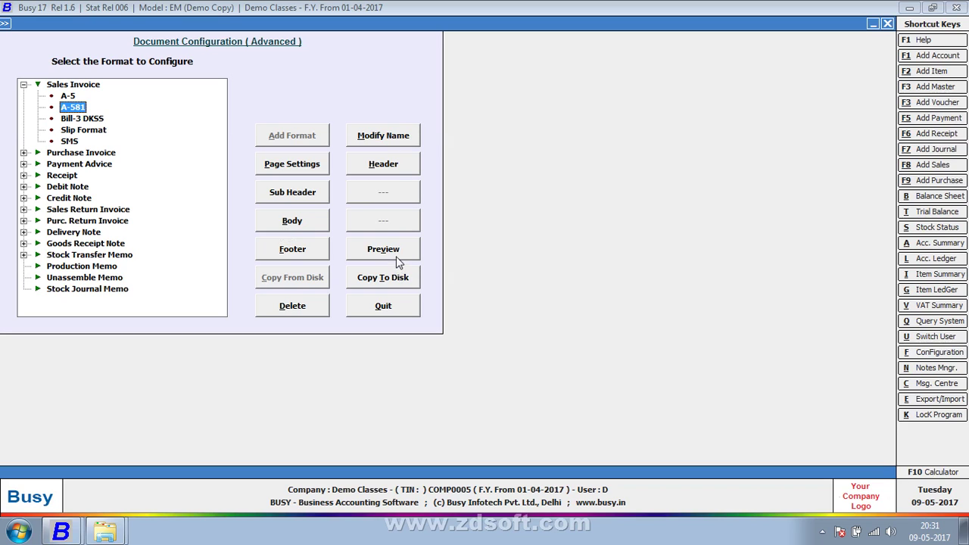
# Step: Preview the complete layout of the A-581 sales invoice format and close the preview
pyautogui.click(305, 224)
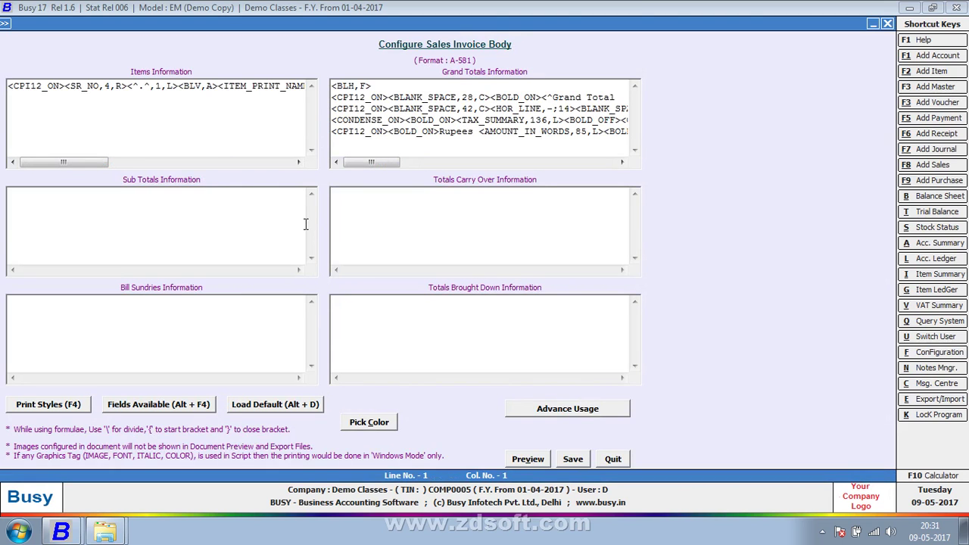
pyautogui.press('Escape')
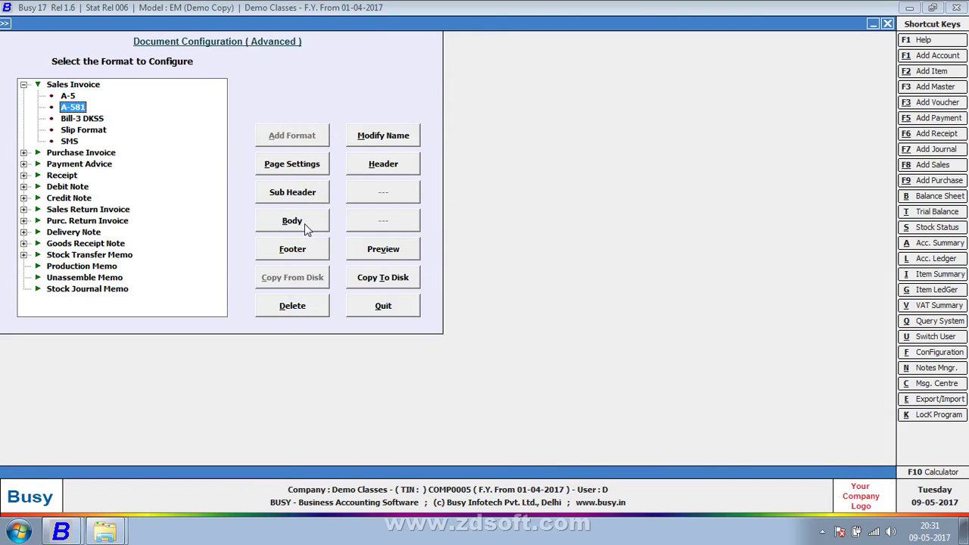
pyautogui.press('super')
pyautogui.press('Escape')
pyautogui.hotkey('alt', 'v')
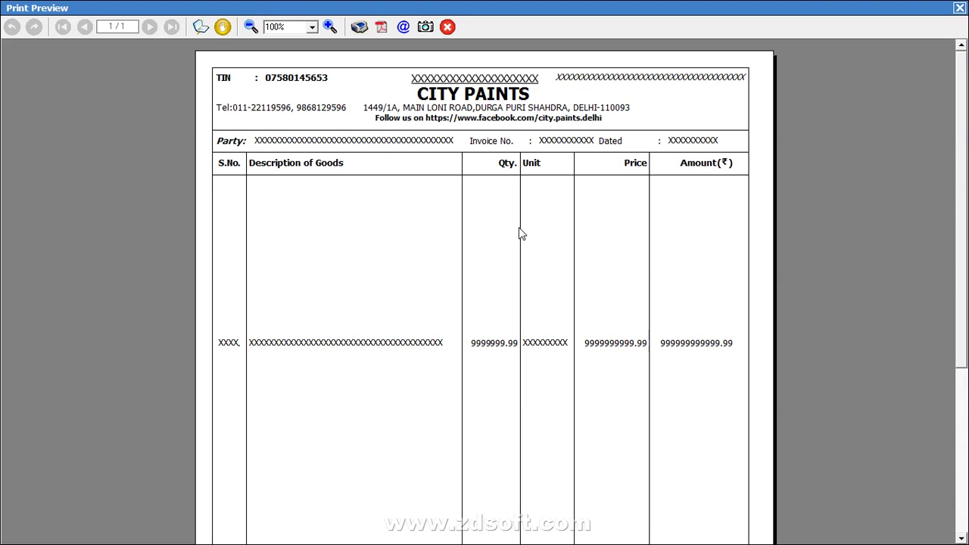
pyautogui.press('Escape')
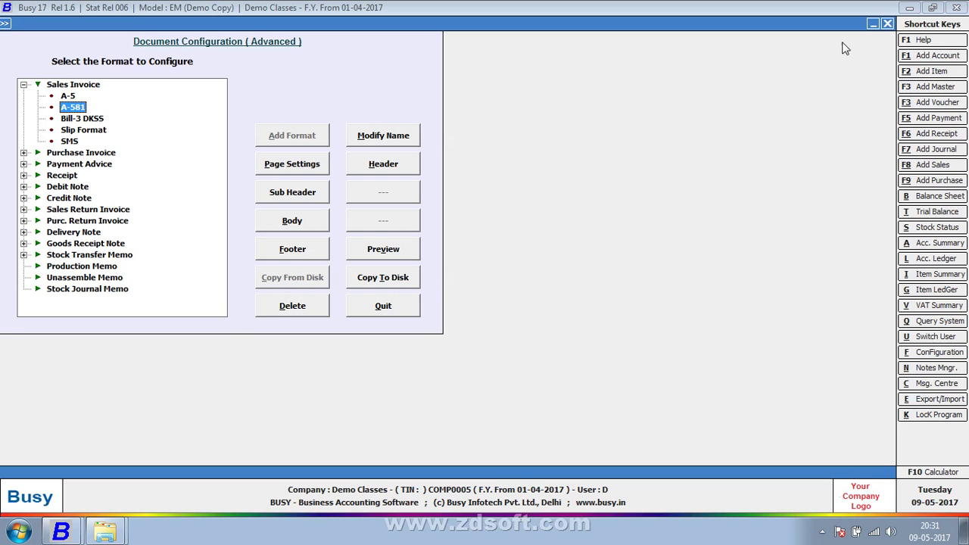
# Step: Open the A-581 body configuration and insert the CONDENSE_ON print style in the Sub Totals Information
pyautogui.click(315, 221)
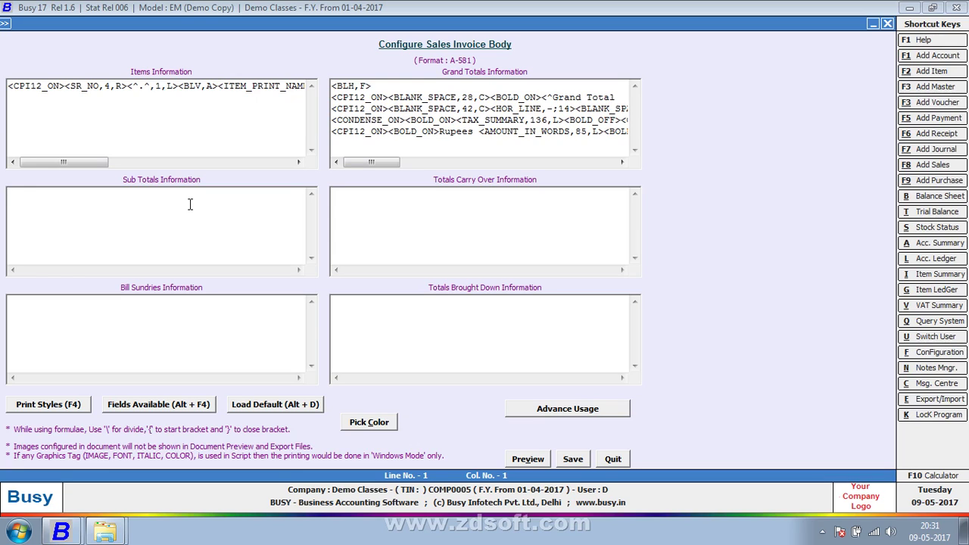
pyautogui.press('less')
pyautogui.press('c')
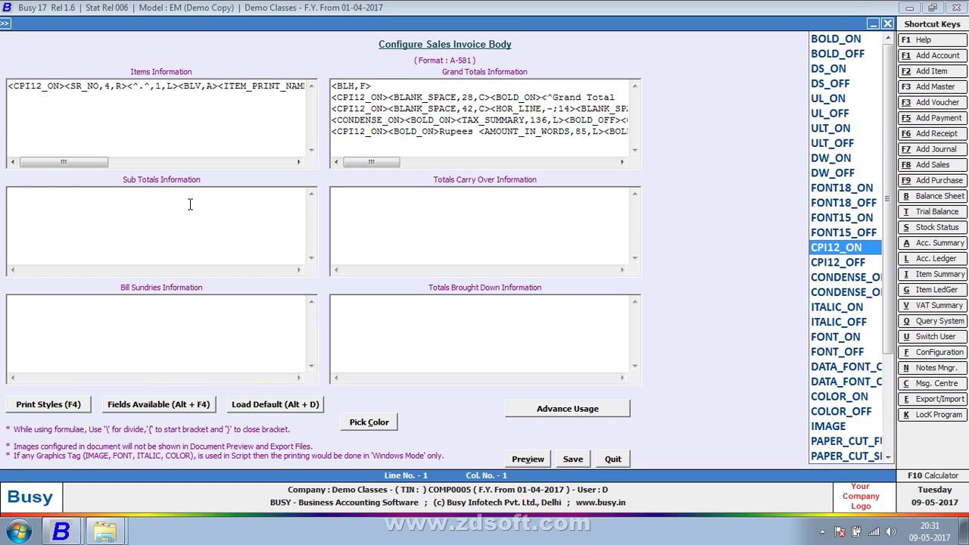
pyautogui.press('Down')
pyautogui.press('Down')
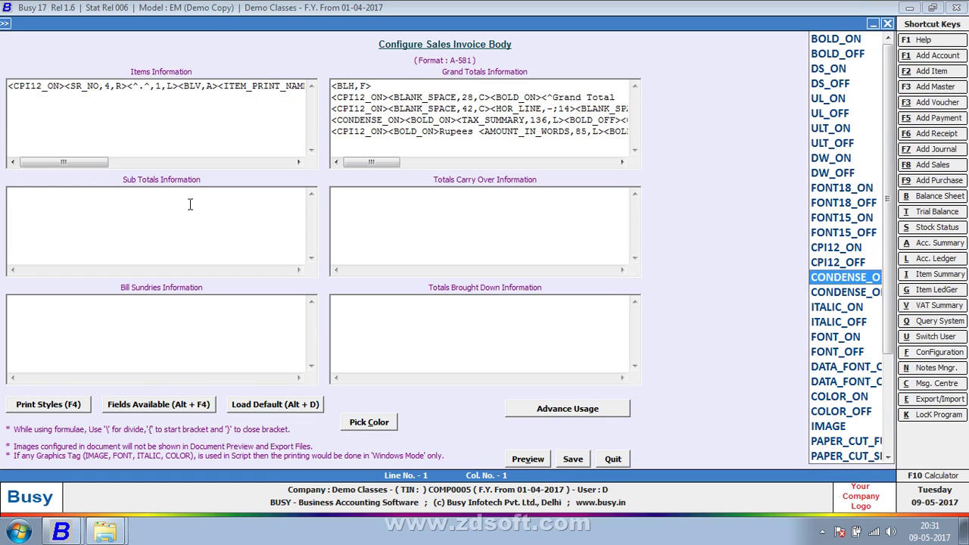
pyautogui.press('Return')
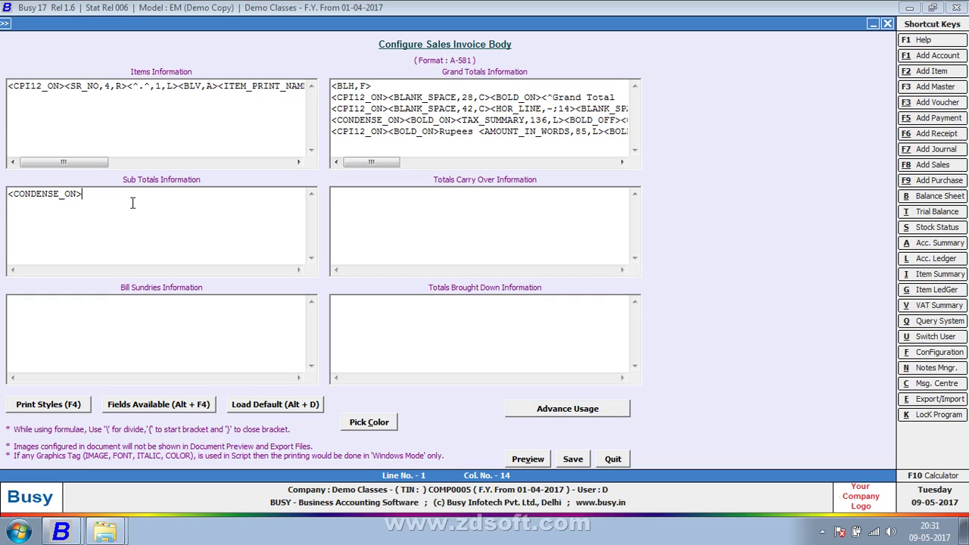
# Step: Insert the quantity field QTY_BILLED_SUB_TOTAL after CONDENSE_ON in the Sub Totals Information
pyautogui.hotkey('alt', 'F4')
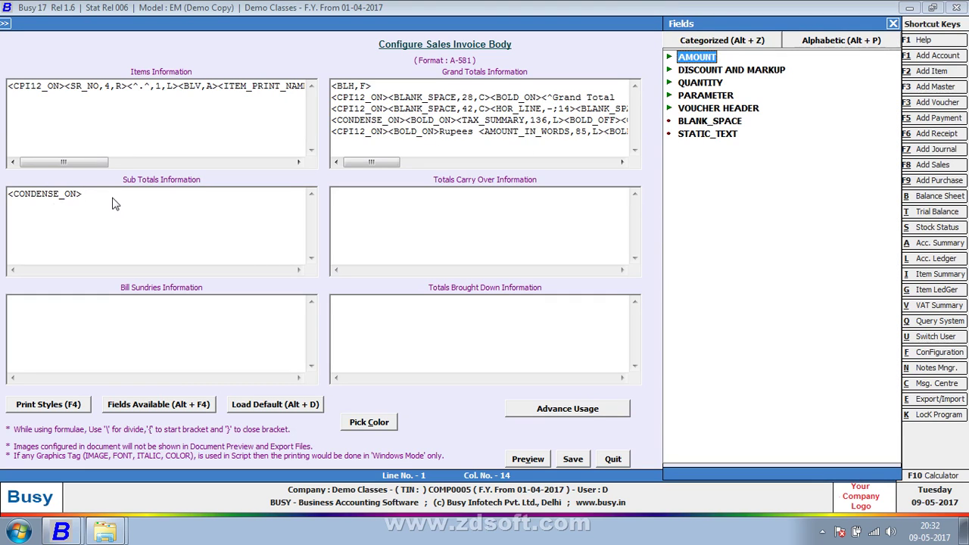
pyautogui.click(705, 87)
pyautogui.doubleClick(706, 87)
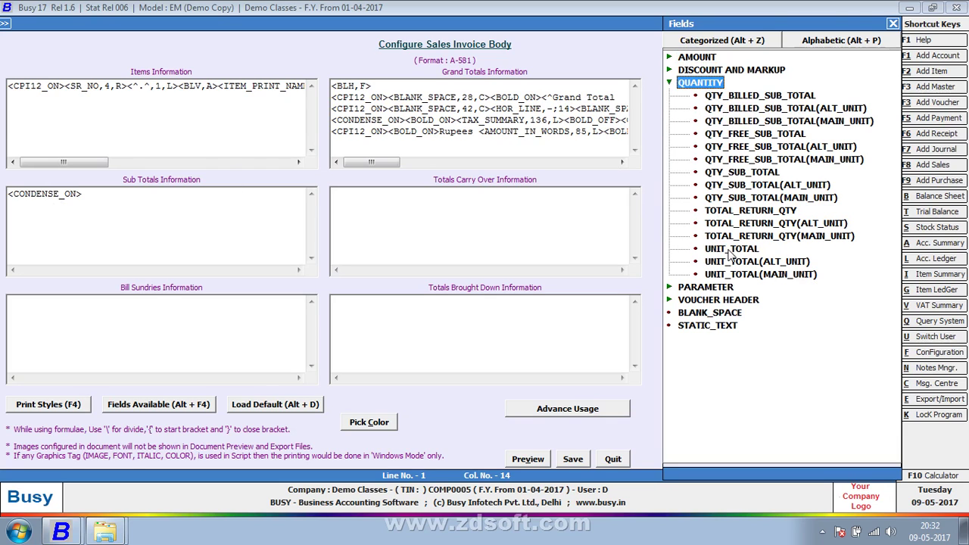
pyautogui.click(764, 100)
pyautogui.doubleClick(764, 101)
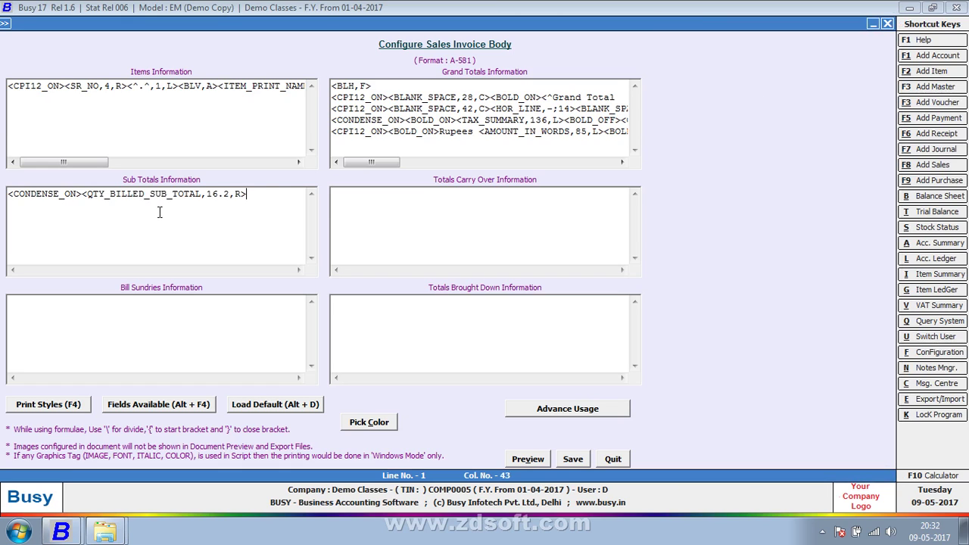
# Step: Remove the QTY_BILLED_SUB_TOTAL field from the Sub Totals Information, keeping the CONDENSE_ON style
pyautogui.press('BackSpace')
pyautogui.press('BackSpace')
pyautogui.press('BackSpace')
pyautogui.press('BackSpace')
pyautogui.press('BackSpace')
pyautogui.press('BackSpace')
pyautogui.press('BackSpace')
pyautogui.press('BackSpace')
pyautogui.press('BackSpace')
pyautogui.press('BackSpace')
pyautogui.press('BackSpace')
pyautogui.press('BackSpace')
pyautogui.press('BackSpace')
pyautogui.press('BackSpace')
pyautogui.press('BackSpace')
pyautogui.press('BackSpace')
pyautogui.press('BackSpace')
pyautogui.press('BackSpace')
pyautogui.press('BackSpace')
pyautogui.press('BackSpace')
pyautogui.press('BackSpace')
pyautogui.press('BackSpace')
pyautogui.press('BackSpace')
pyautogui.press('BackSpace')
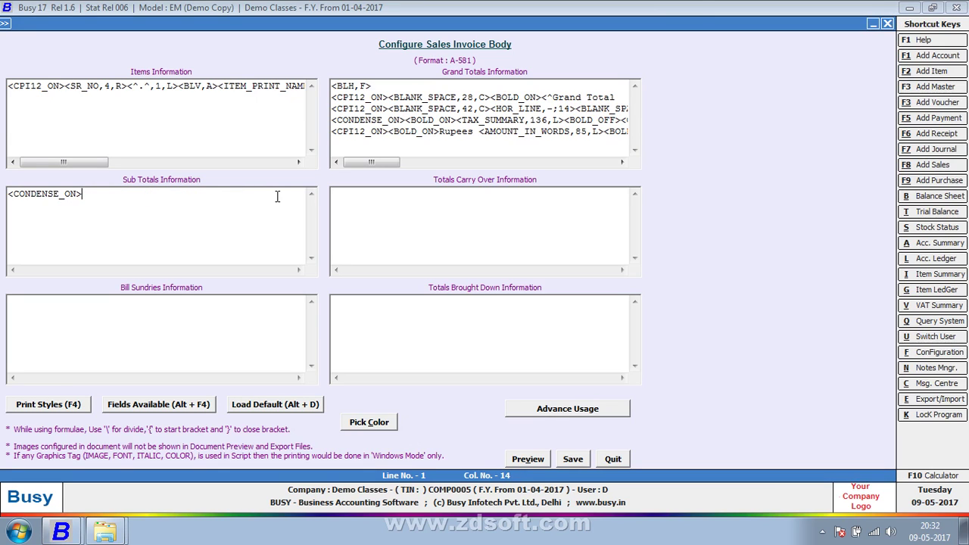
# Step: Add the QTY_SUB_TOTAL field and the CONDENSE_OFF print style after CONDENSE_ON in the Sub Totals Information, and save the body
pyautogui.hotkey('alt', 'F4')
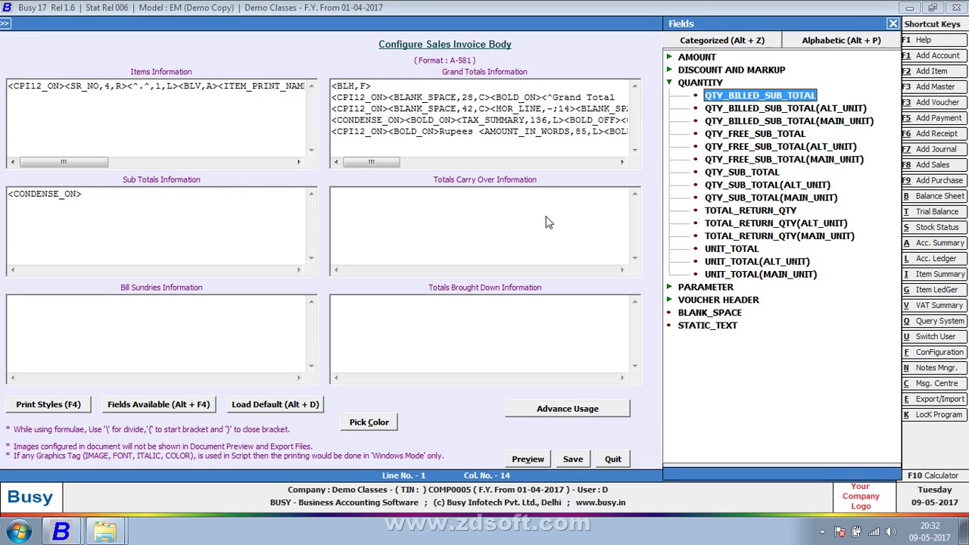
pyautogui.doubleClick(766, 173)
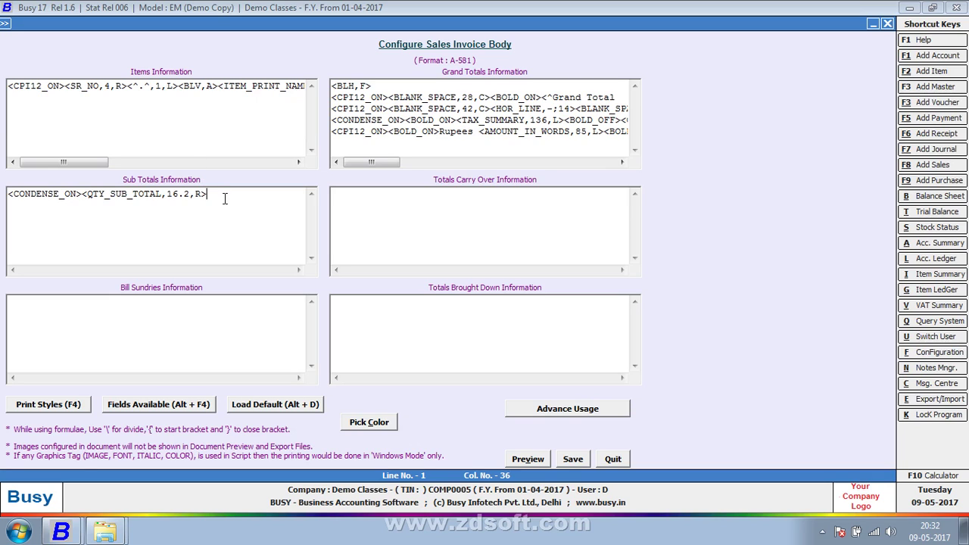
pyautogui.press('F4')
pyautogui.press('Down')
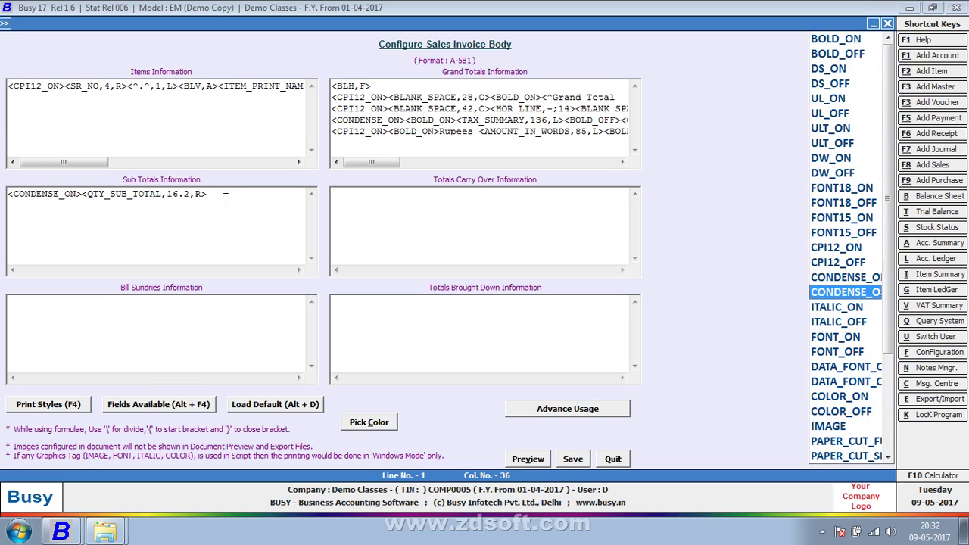
pyautogui.press('Return')
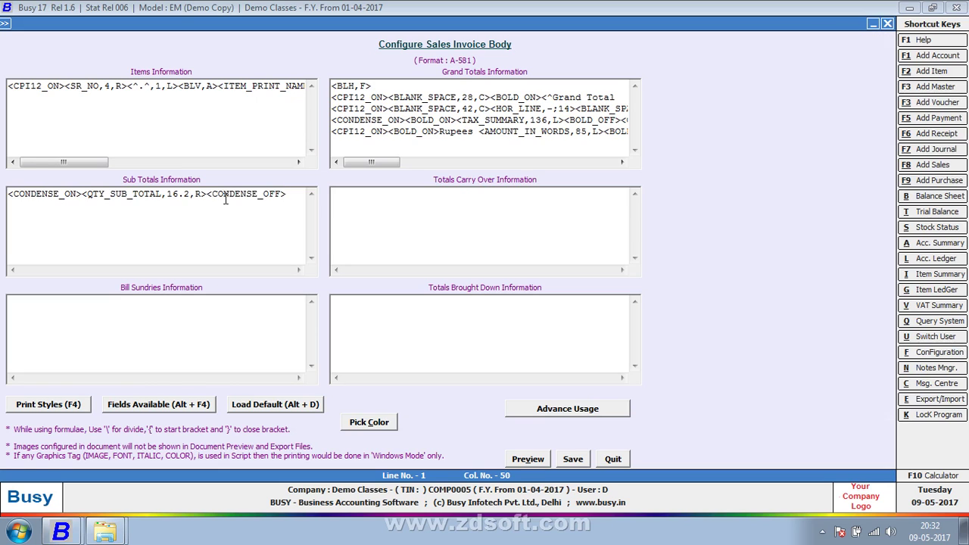
pyautogui.press('Escape')
pyautogui.press('Return')
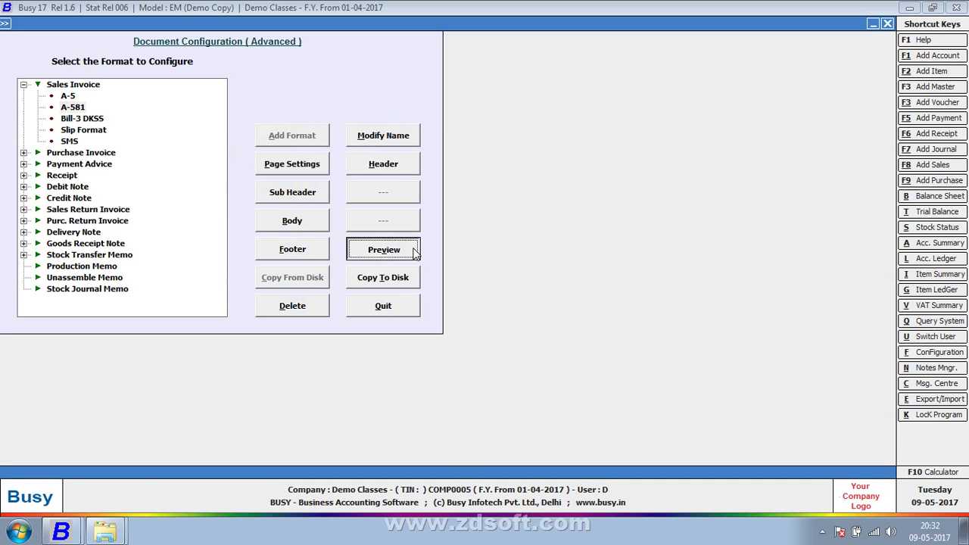
# Step: Preview the A-581 format and check where the quantity sub total prints above the grand total
pyautogui.click(415, 253)
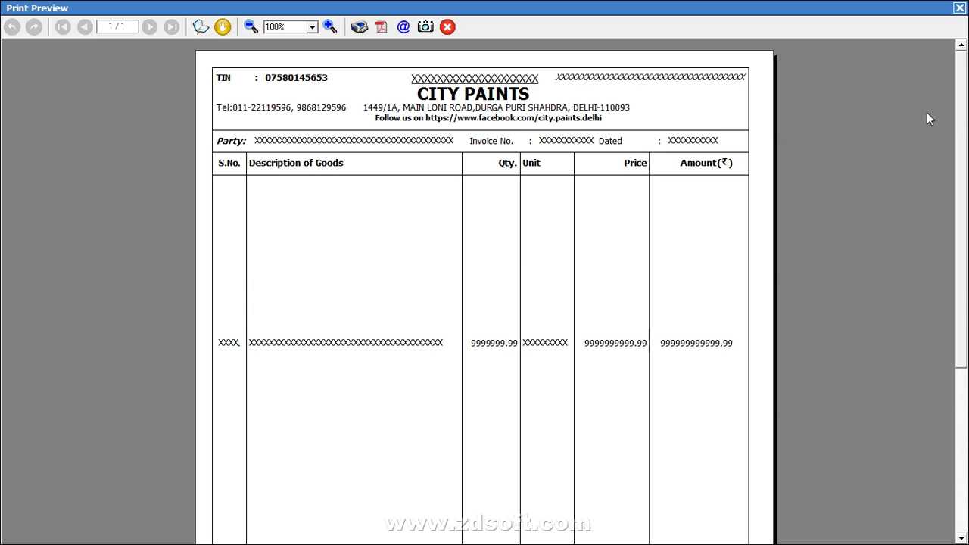
pyautogui.moveTo(962, 119); pyautogui.dragTo(963, 292)
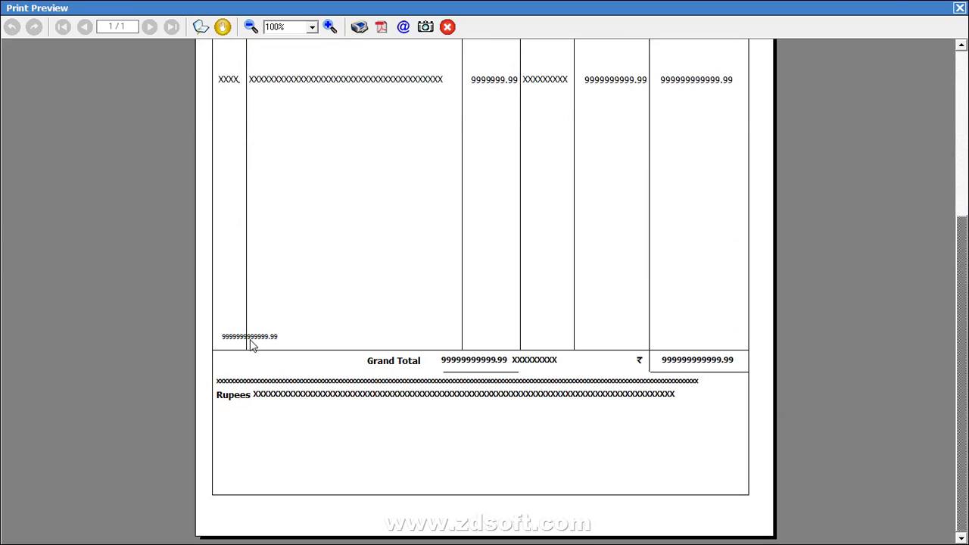
# Step: Leave the format preview and configuration, and open sales voucher no. 2 dated 12-04-2017 for modification
pyautogui.click(959, 8)
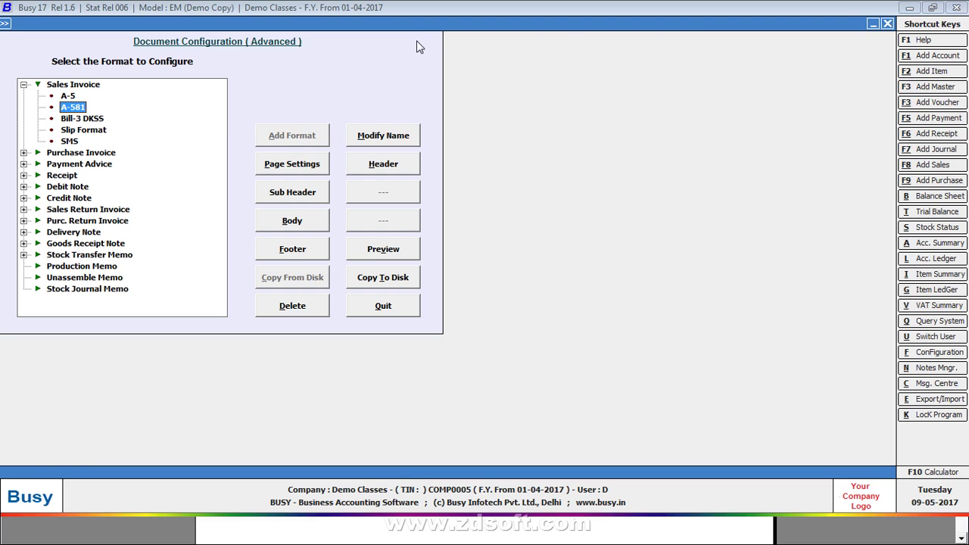
pyautogui.press('Escape')
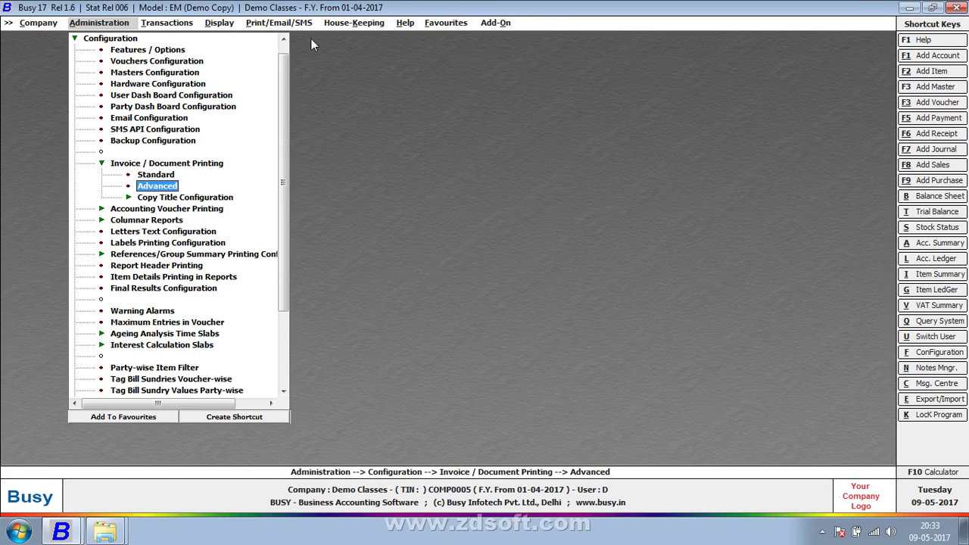
pyautogui.click(188, 24)
pyautogui.click(178, 40)
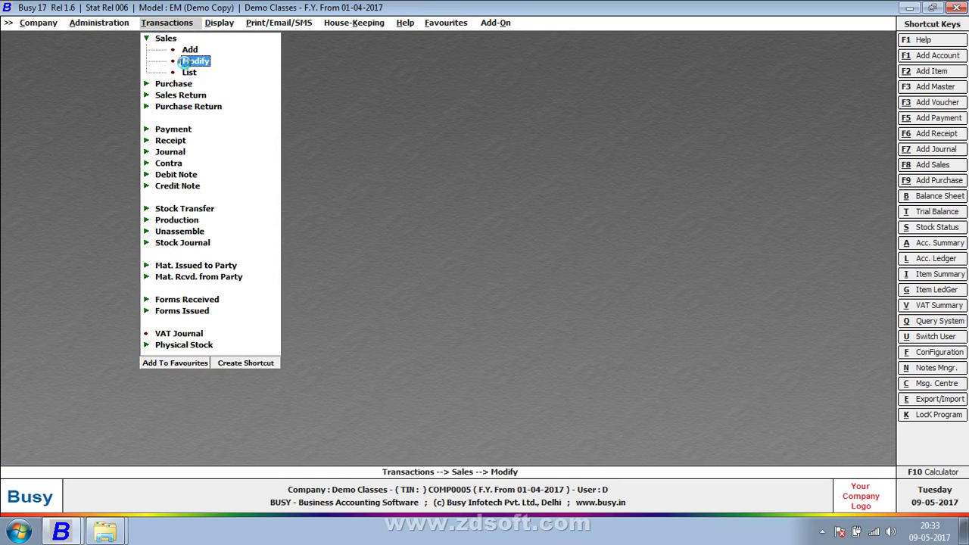
pyautogui.click(194, 62)
pyautogui.click(132, 151)
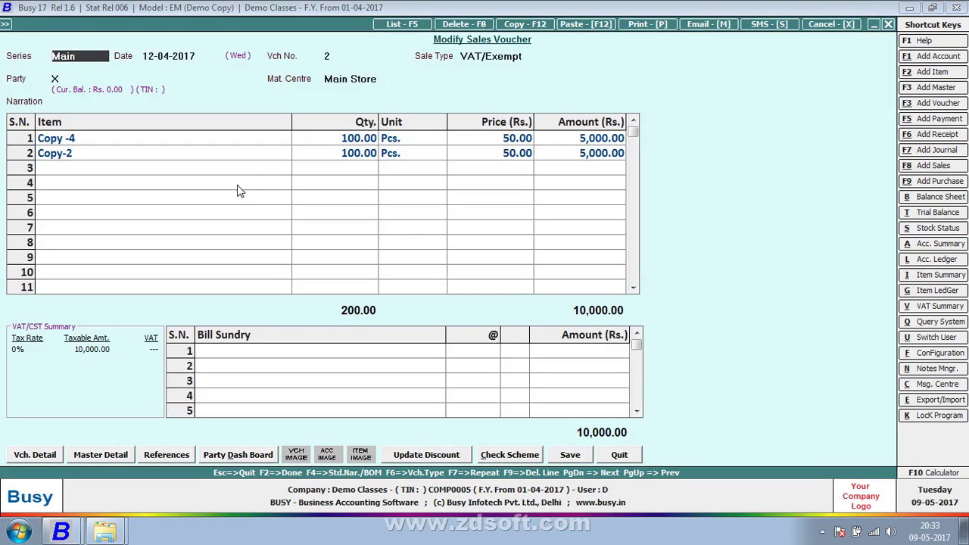
# Step: Preview the sales voucher in the A-581 invoice format, check the quantity sub total above the grand total, and leave the voucher
pyautogui.click(659, 26)
pyautogui.click(455, 274)
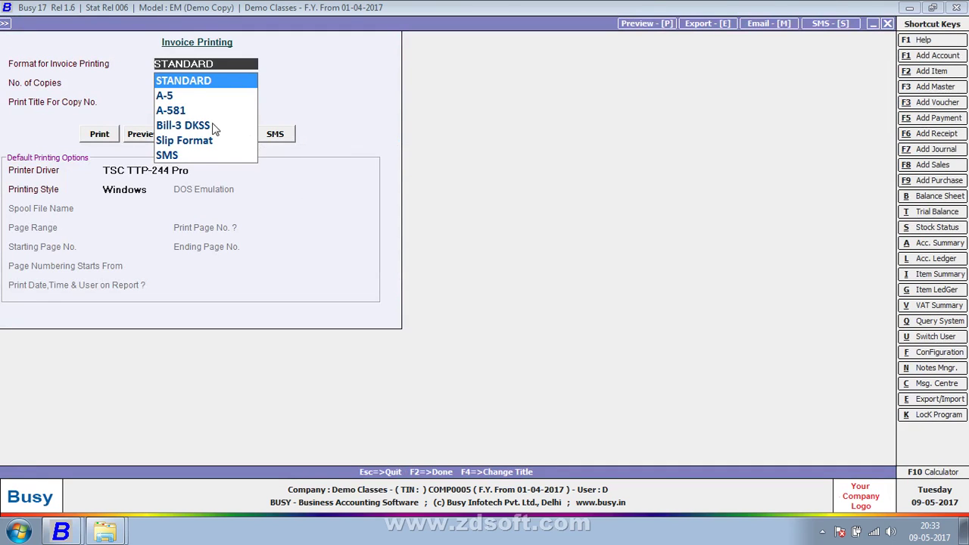
pyautogui.click(180, 113)
pyautogui.click(144, 134)
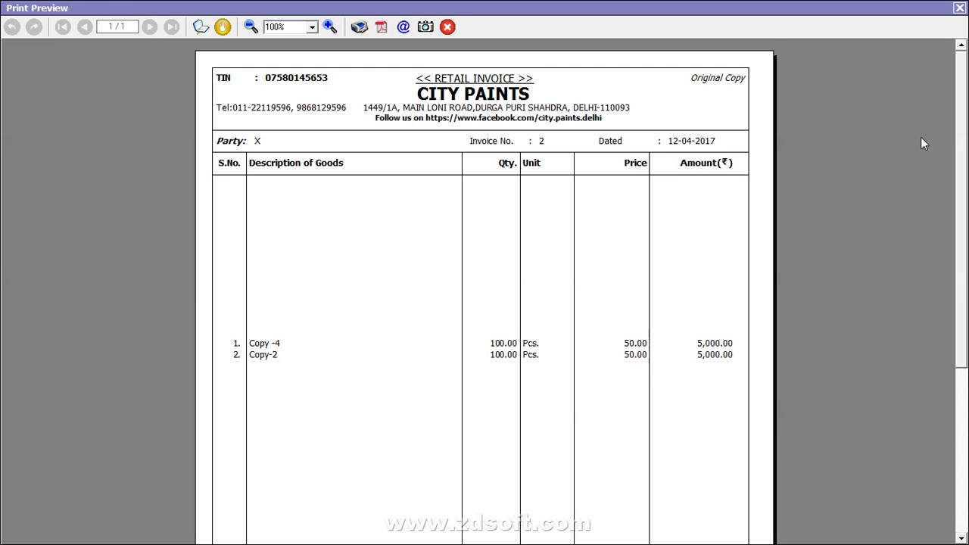
pyautogui.scroll(-5, 960, 144)
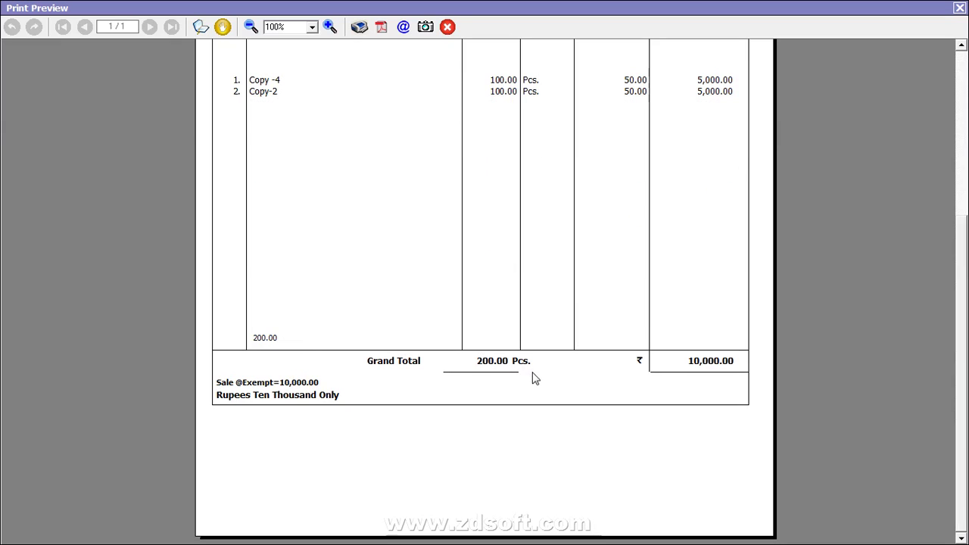
pyautogui.click(959, 7)
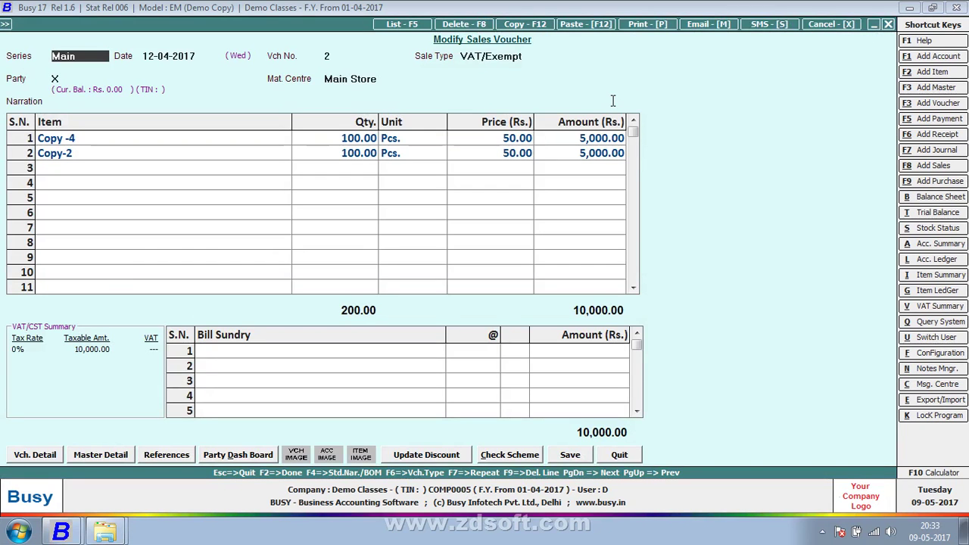
pyautogui.press('Escape')
pyautogui.press('Escape')
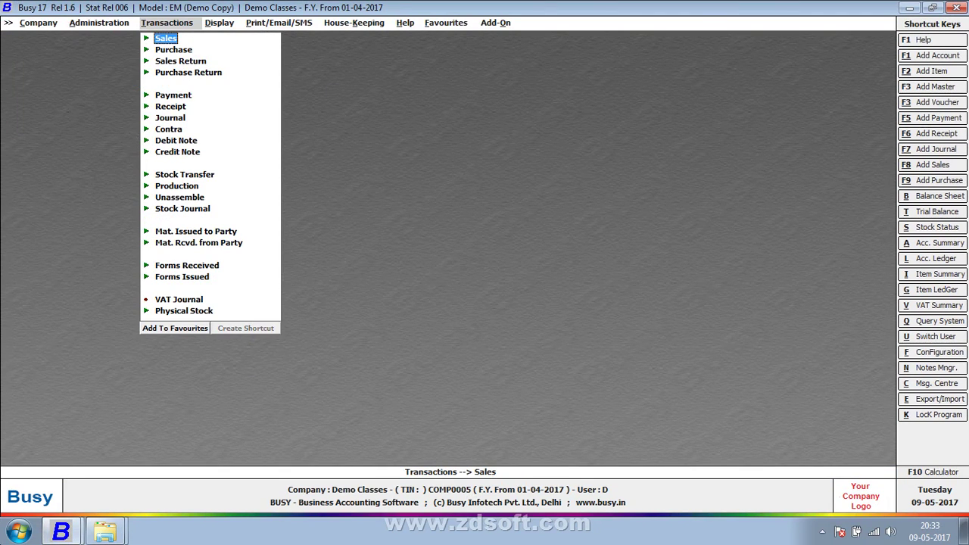
# Step: Open the body configuration of the A-581 sales invoice format under advanced invoice printing
pyautogui.click(120, 22)
pyautogui.click(151, 189)
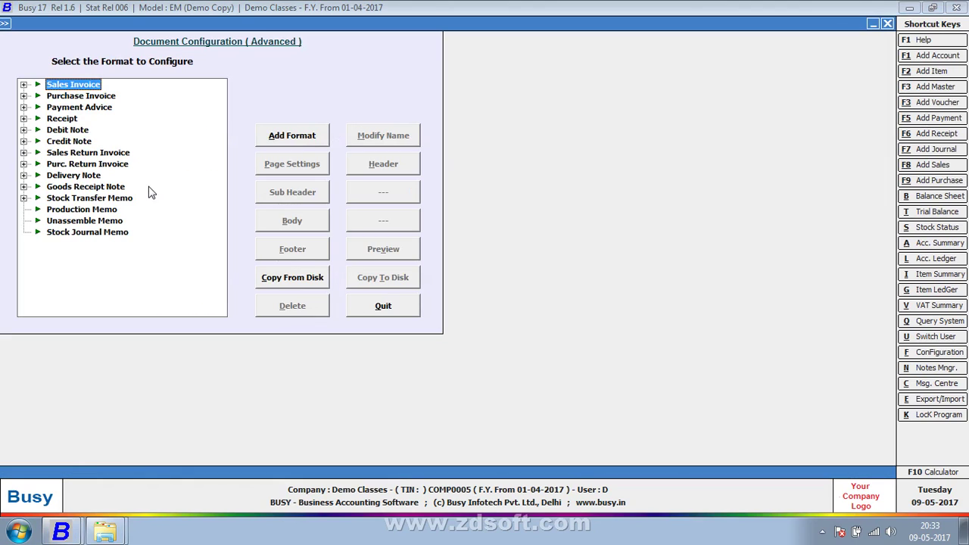
pyautogui.click(34, 87)
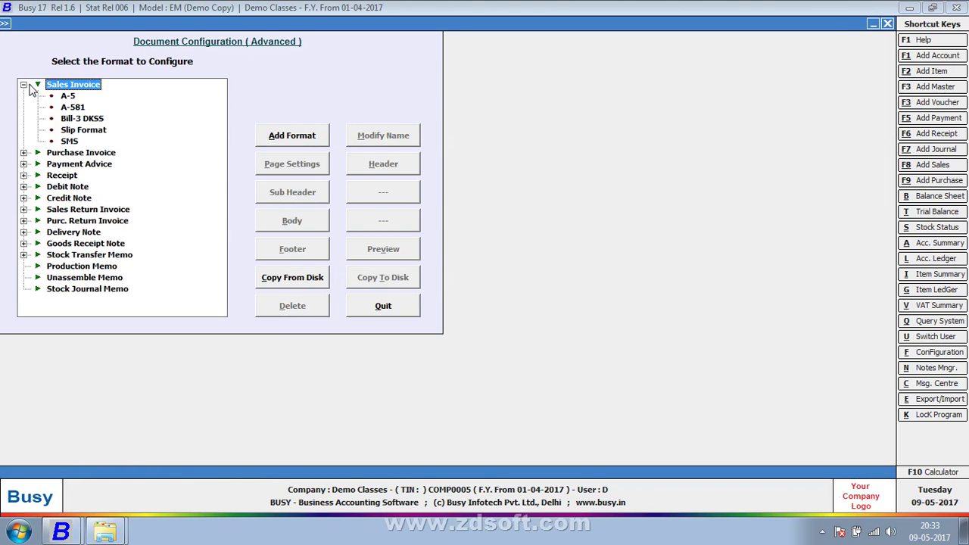
pyautogui.click(84, 106)
pyautogui.click(310, 221)
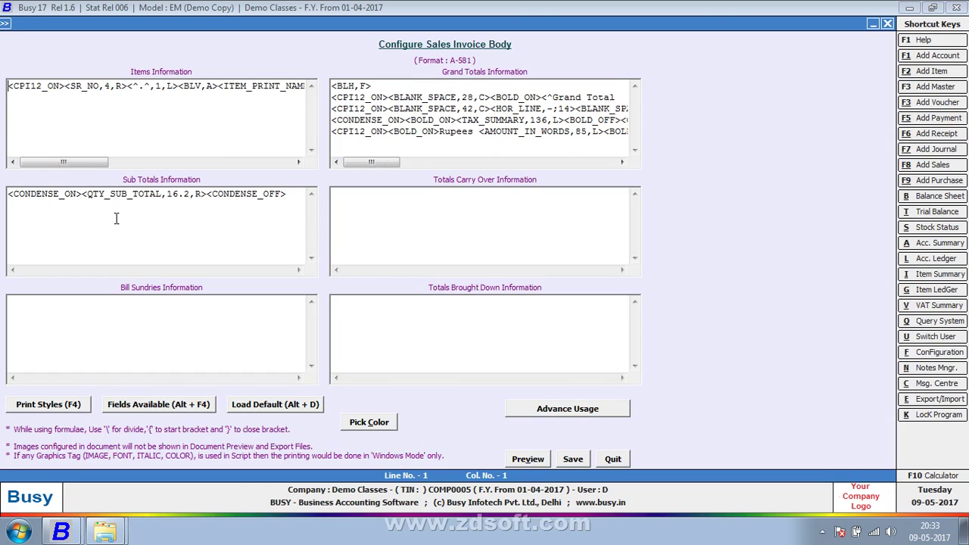
# Step: Insert a BLANK_SPACE field with width 38 between CONDENSE_ON and QTY_SUB_TOTAL in the Sub Totals Information, and save the body
pyautogui.click(83, 196)
pyautogui.hotkey('alt', 'F4')
pyautogui.click(723, 123)
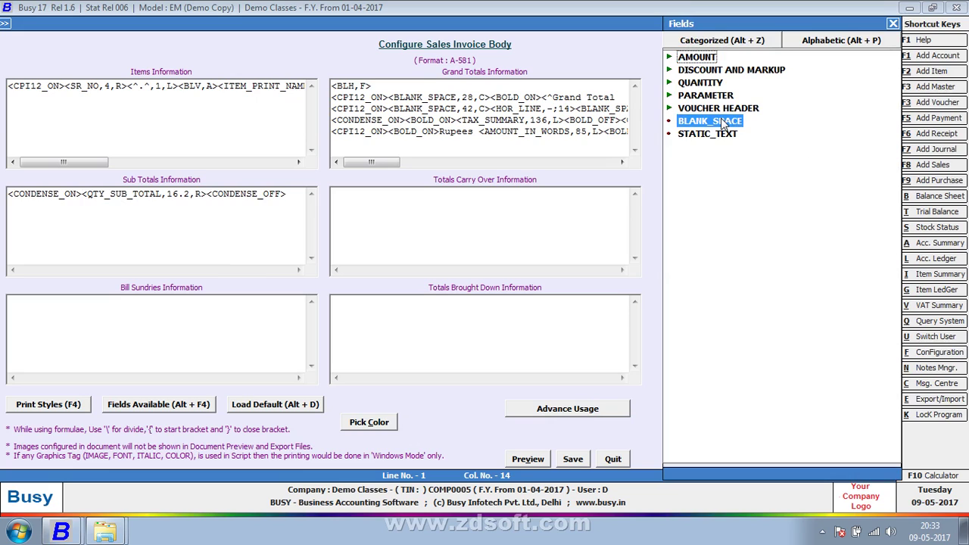
pyautogui.doubleClick(723, 123)
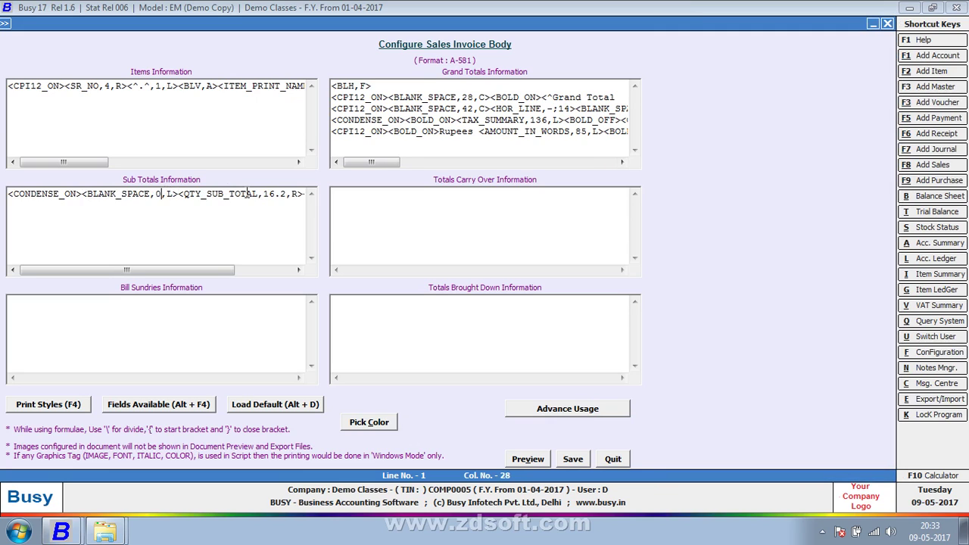
pyautogui.press('BackSpace')
pyautogui.write('38')
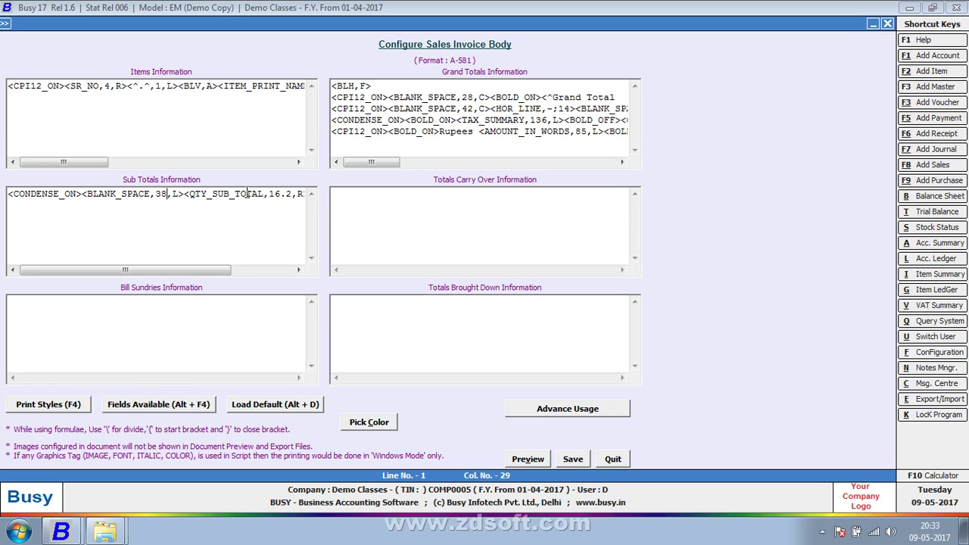
pyautogui.press('F2')
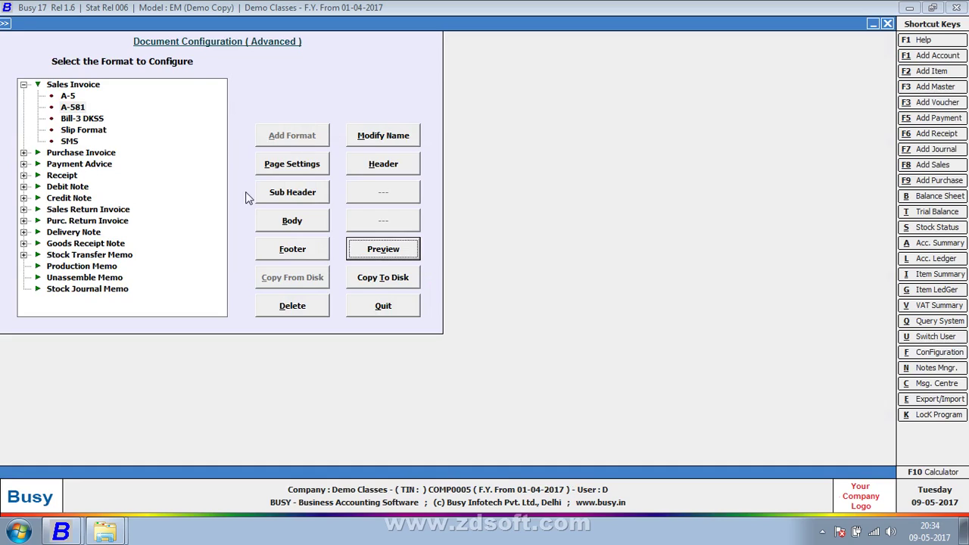
# Step: Preview the A-581 format and check the horizontal position of the quantity sub total
pyautogui.press('Return')
pyautogui.scroll(-3, 959, 206)
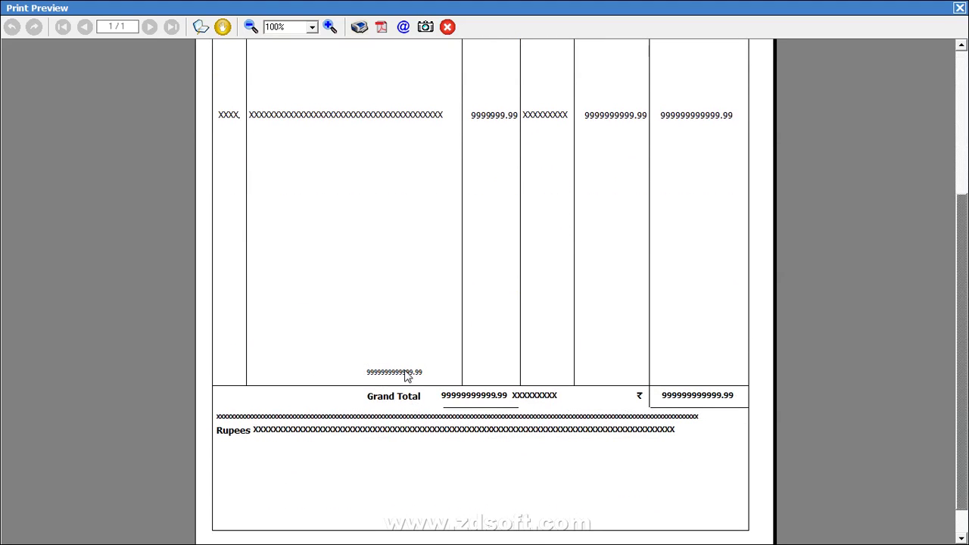
pyautogui.click(960, 8)
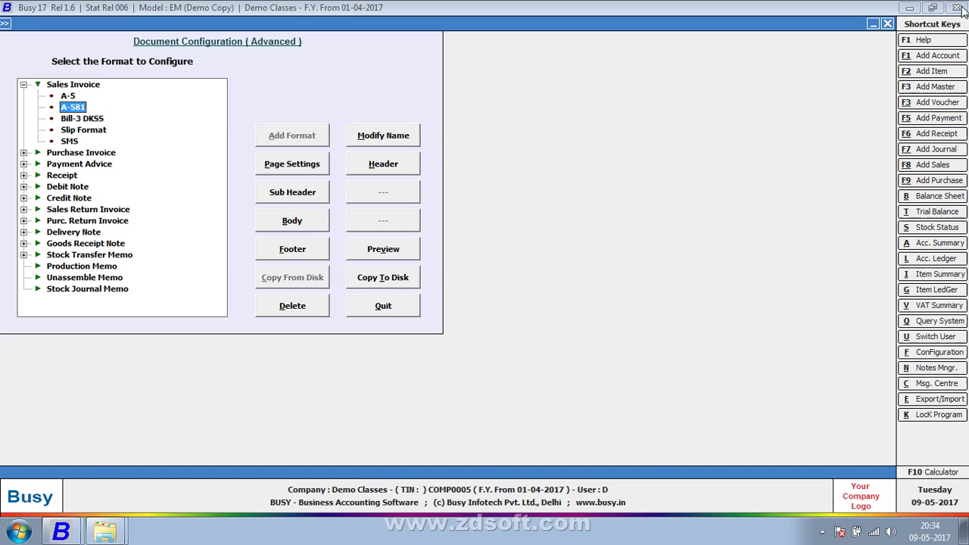
pyautogui.click(304, 196)
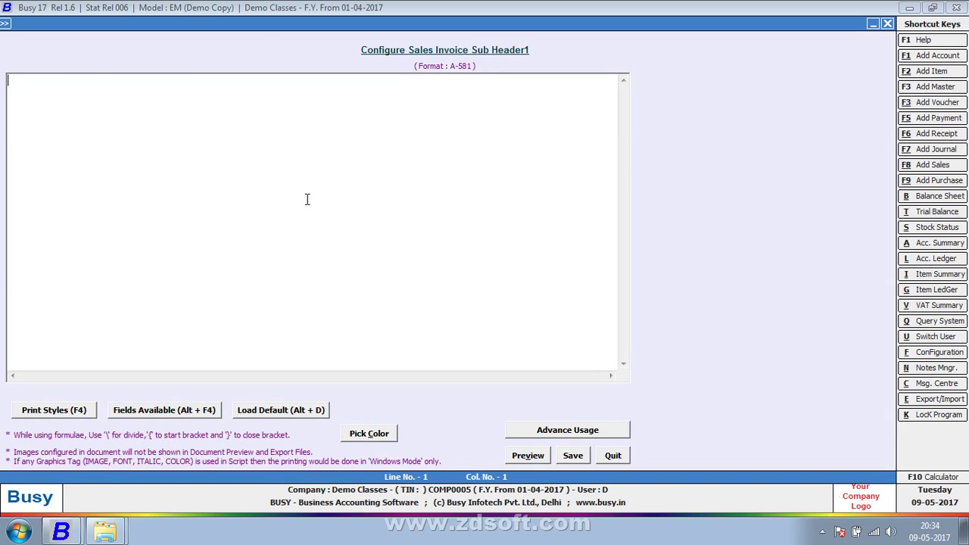
pyautogui.press('Escape')
pyautogui.press('Return')
# Step: Reopen the body of the A-581 format and preview it to examine the area around the sub total line
pyautogui.click(266, 226)
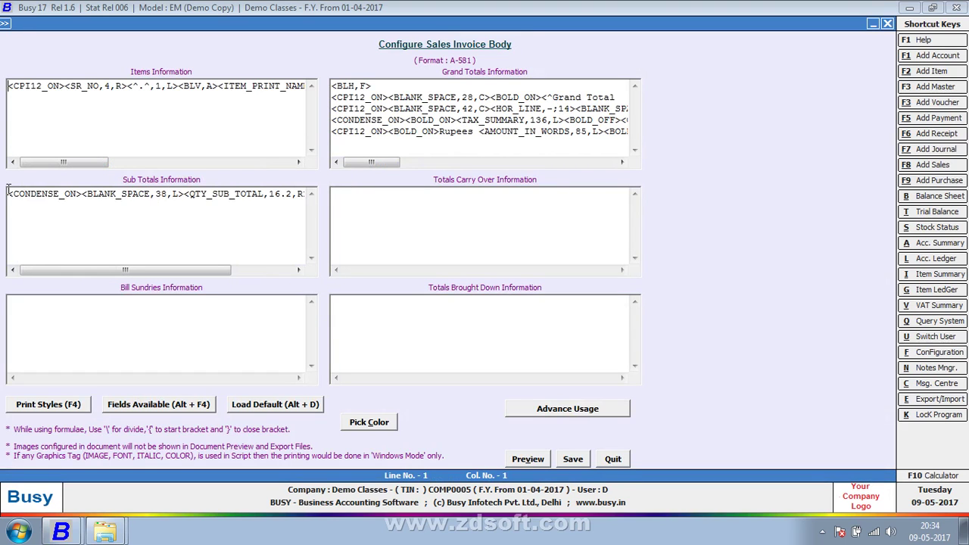
pyautogui.click(525, 460)
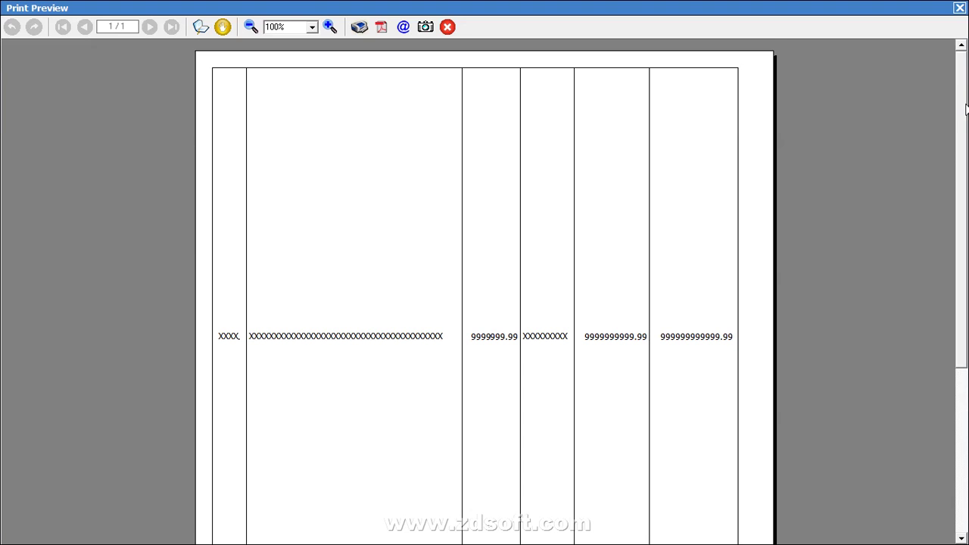
pyautogui.moveTo(966, 110); pyautogui.dragTo(768, 277)
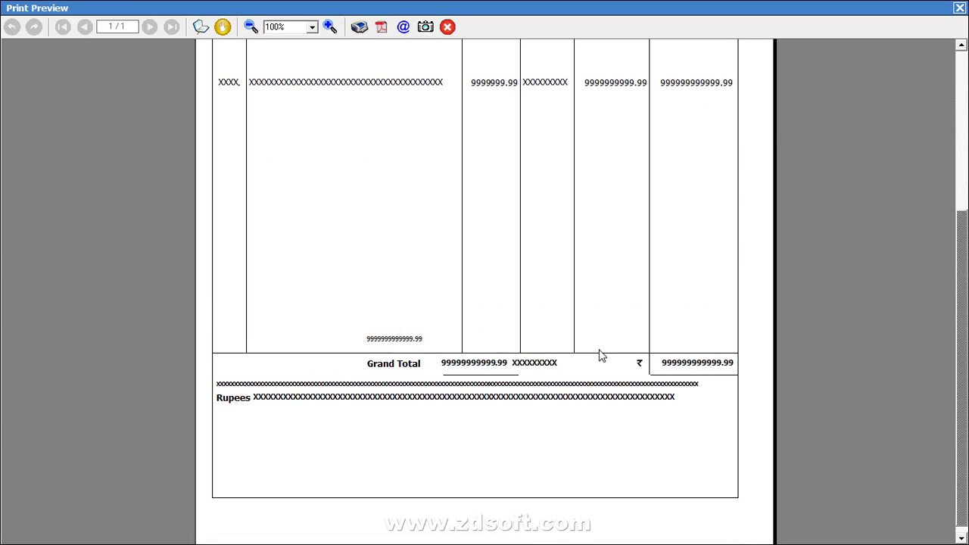
pyautogui.click(960, 9)
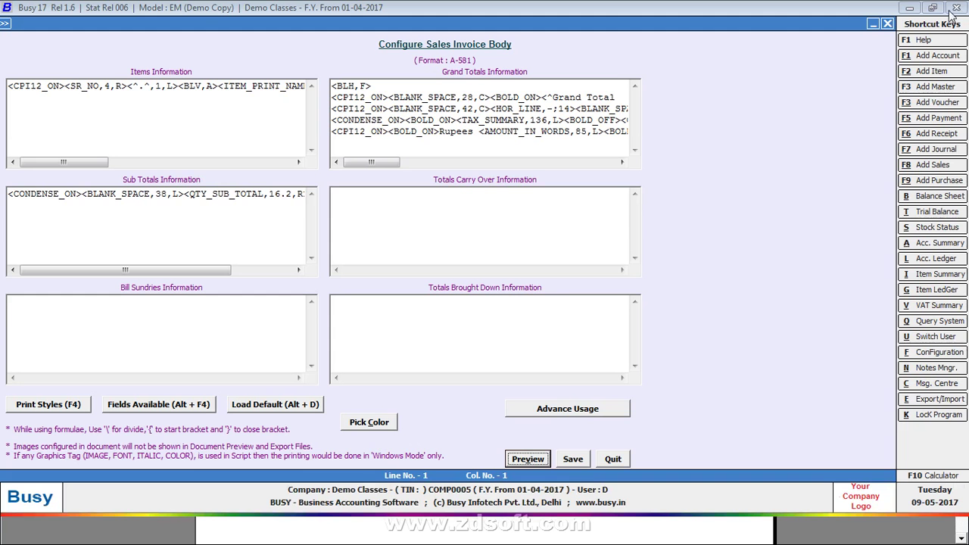
# Step: Add a <BLH,F> line above the quantity sub total line in the Sub Totals Information, and preview the body
pyautogui.click(13, 194)
pyautogui.press('Home')
pyautogui.press('Return')
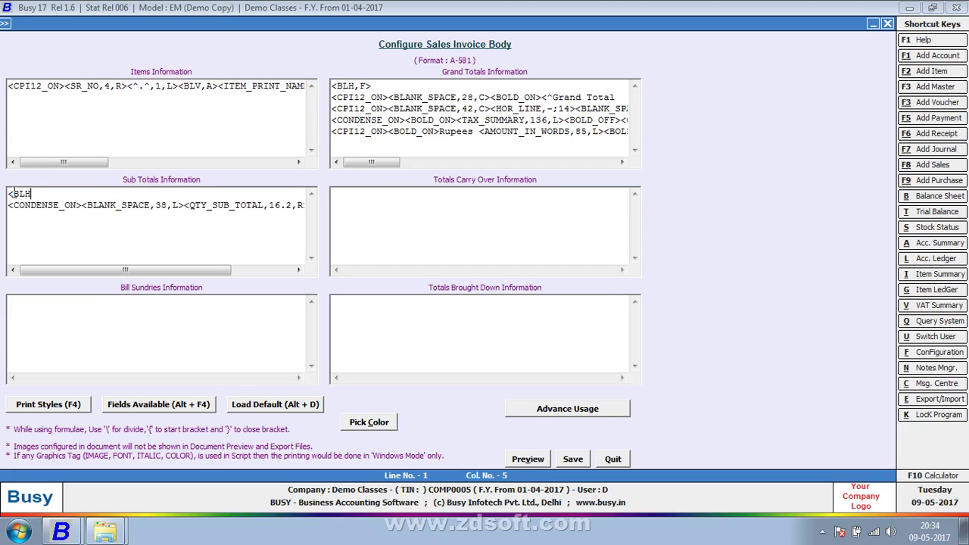
pyautogui.write('<BLH,F>')
pyautogui.hotkey('alt', 'v')
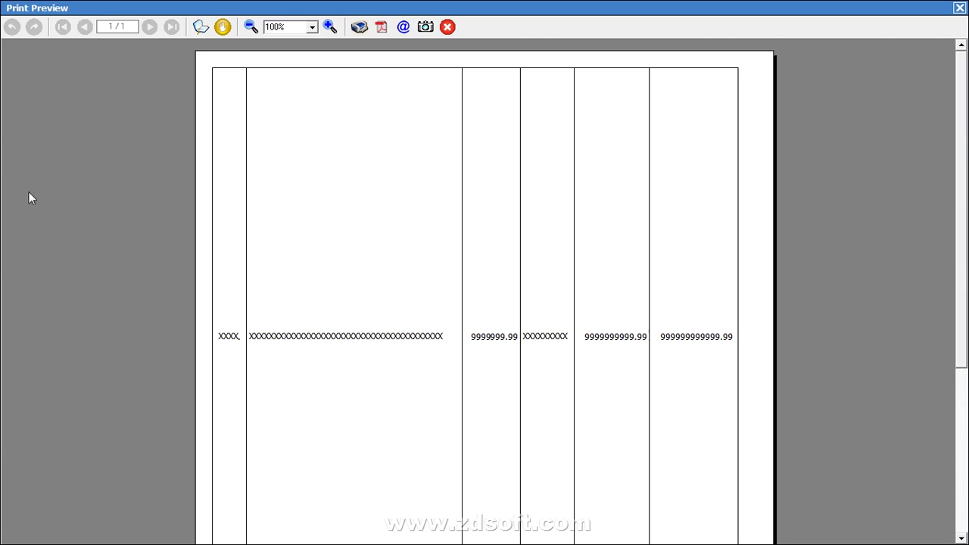
pyautogui.moveTo(964, 158); pyautogui.dragTo(963, 296)
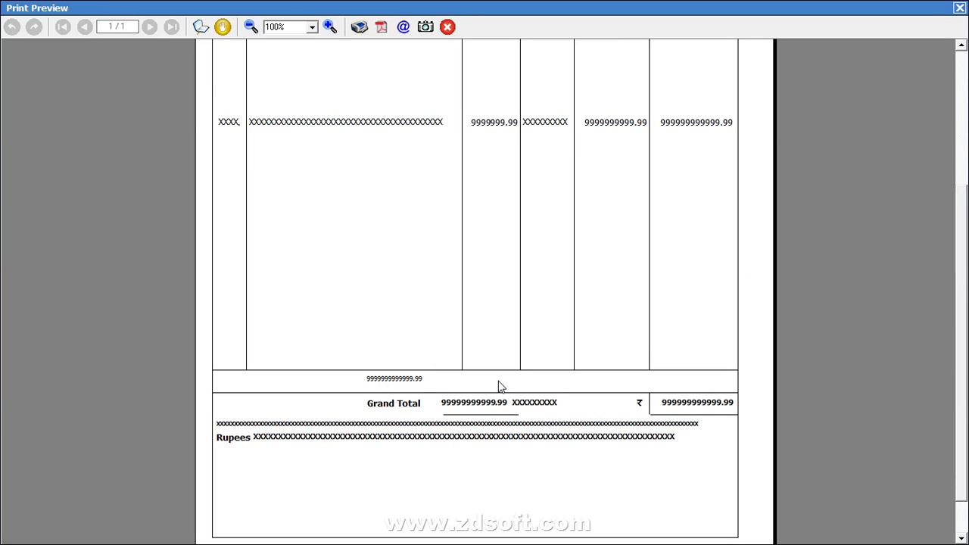
pyautogui.click(959, 7)
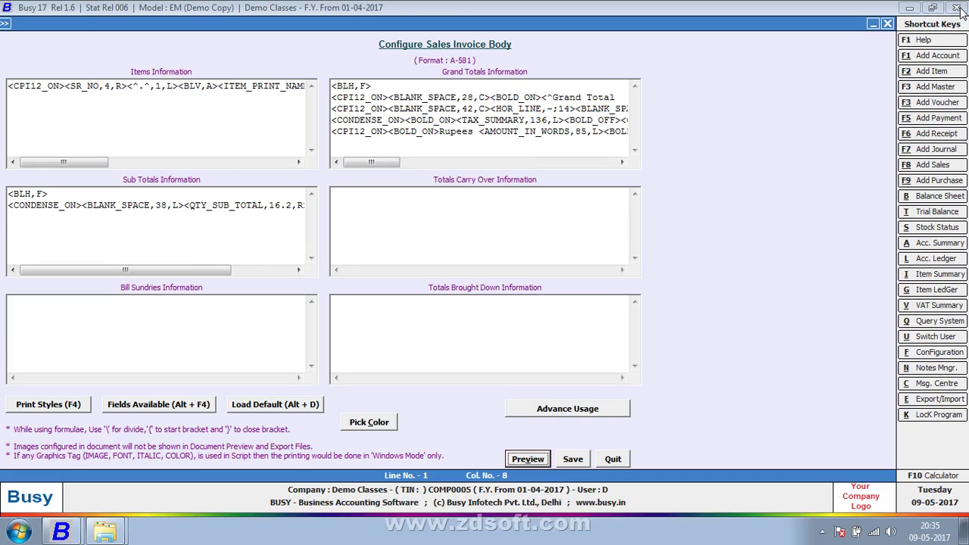
# Step: Set the BLANK_SPACE width before QTY_SUB_TOTAL to 48 and save the body
pyautogui.click(169, 205)
pyautogui.press('BackSpace')
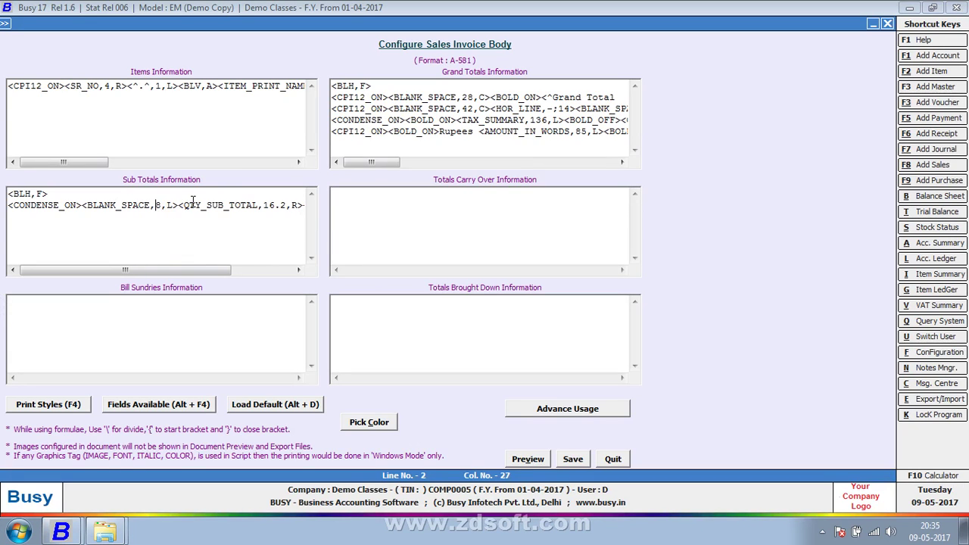
pyautogui.write('4')
pyautogui.press('F2')
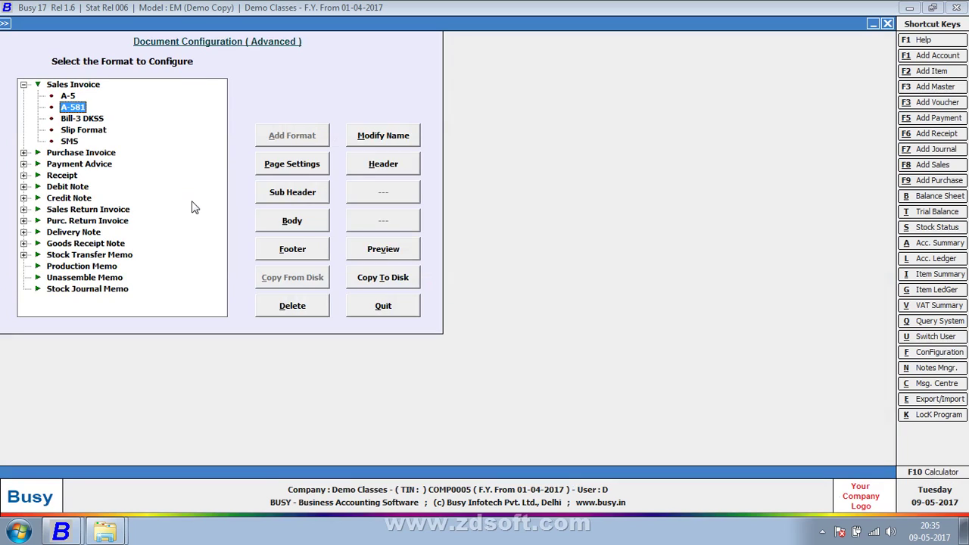
# Step: Preview the A-581 format and compare the quantity sub total's position with the quantity column
pyautogui.hotkey('alt', 'v')
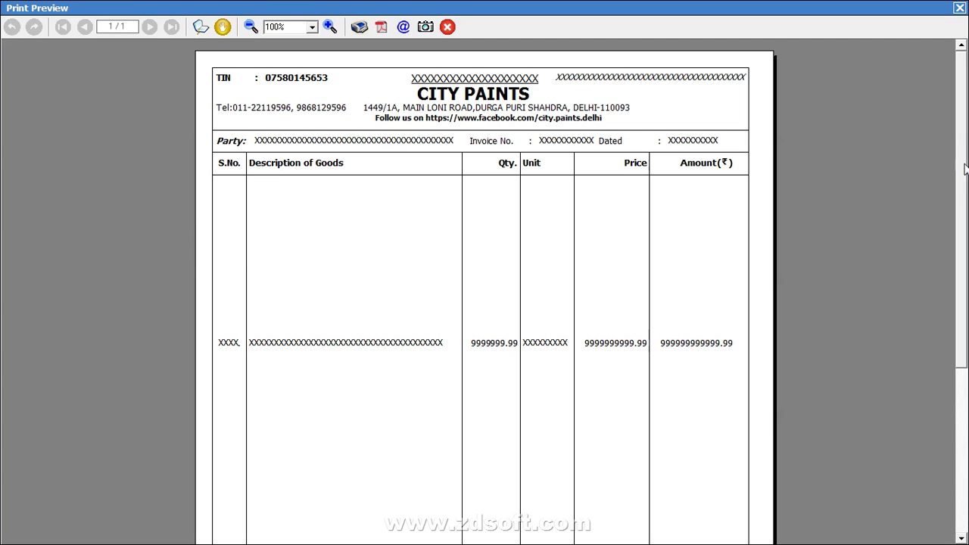
pyautogui.moveTo(965, 170); pyautogui.dragTo(960, 346)
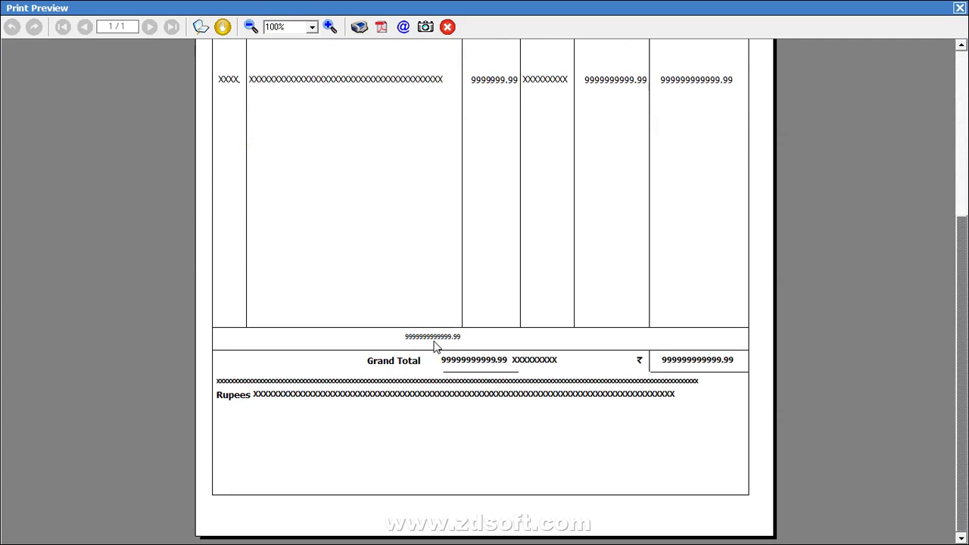
pyautogui.click(960, 8)
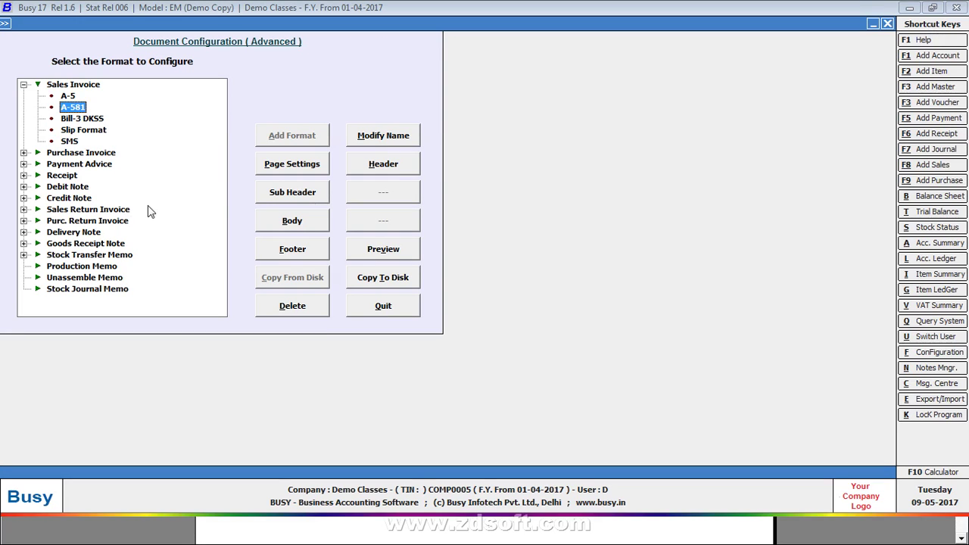
# Step: Reopen the A-581 body and set the BLANK_SPACE width before QTY_SUB_TOTAL to 58 in the Sub Totals Information
pyautogui.click(289, 219)
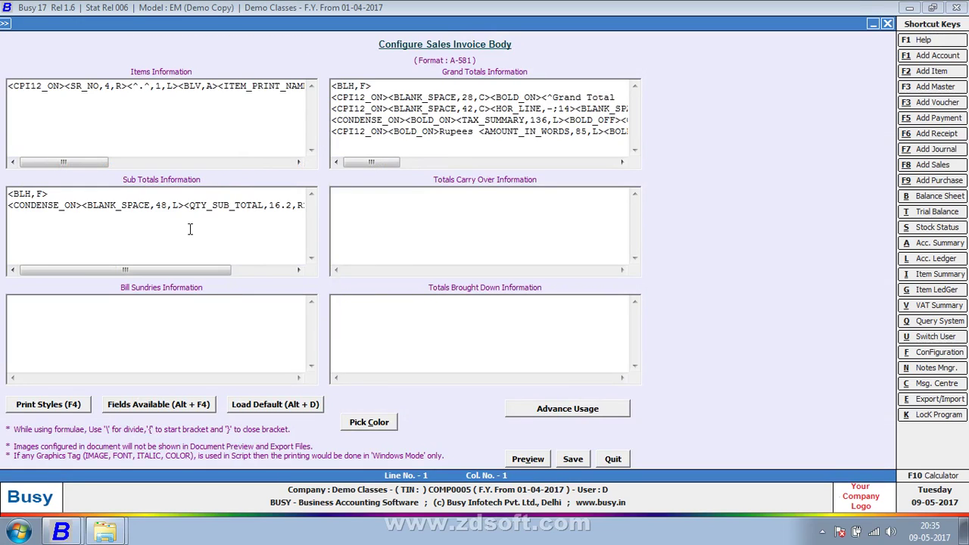
pyautogui.click(161, 205)
pyautogui.press('BackSpace')
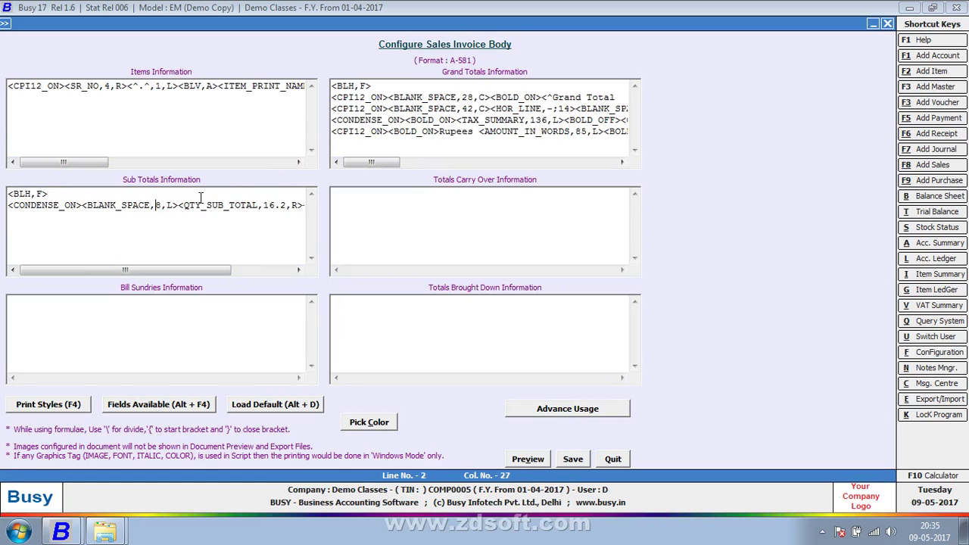
pyautogui.write('5')
pyautogui.moveTo(192, 268); pyautogui.dragTo(250, 268)
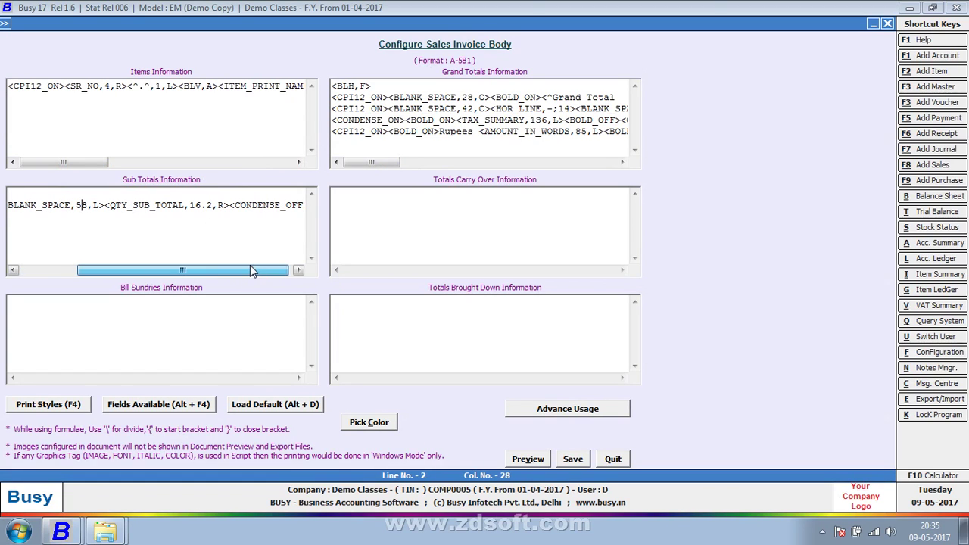
# Step: Set the QTY_SUB_TOTAL width to 10.2 in the Sub Totals Information, save the body, and preview the A-581 format
pyautogui.click(203, 204)
pyautogui.press('BackSpace')
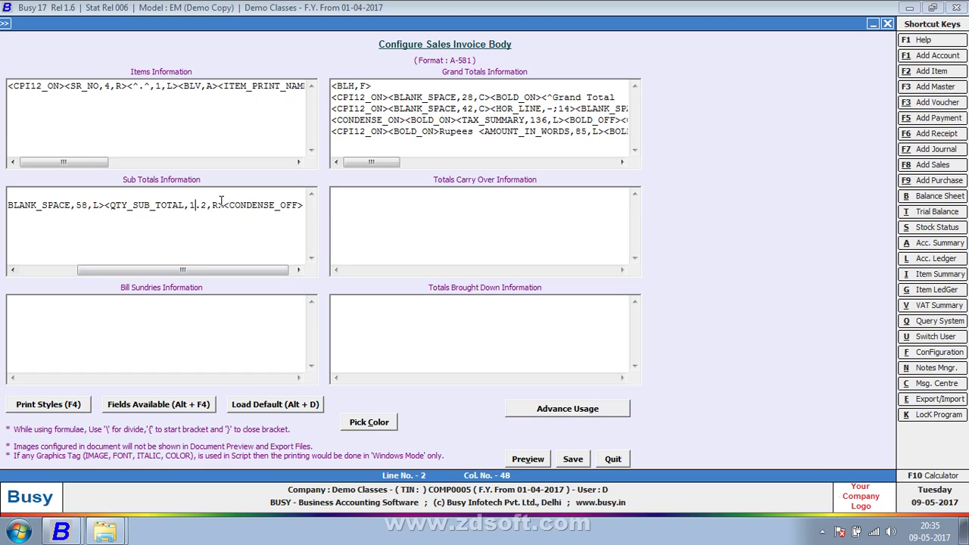
pyautogui.write('0')
pyautogui.press('F2')
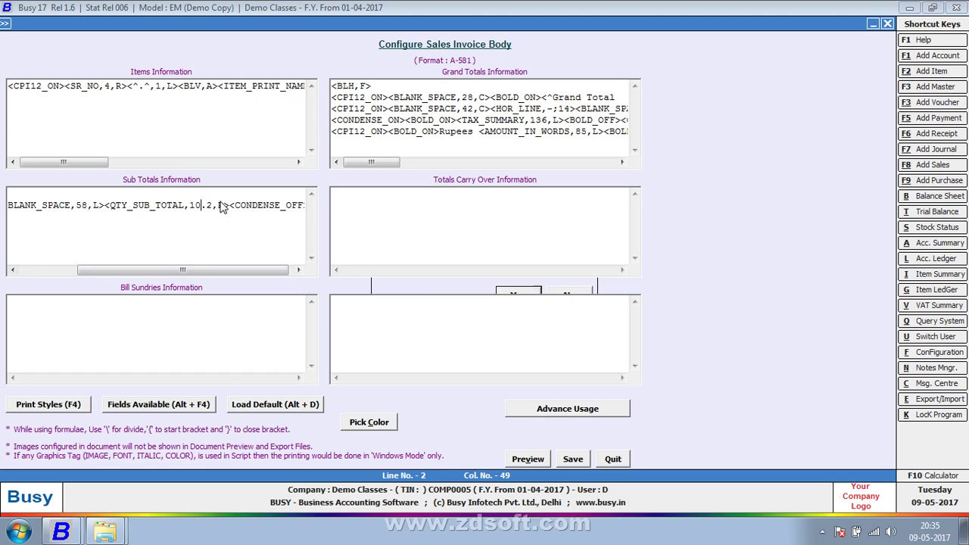
pyautogui.hotkey('alt', 'v')
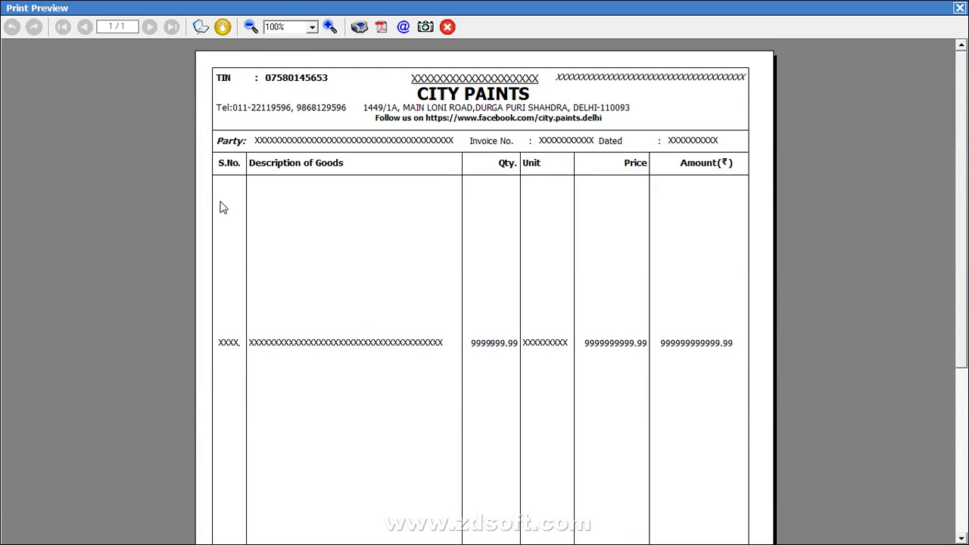
pyautogui.moveTo(962, 198); pyautogui.dragTo(961, 369)
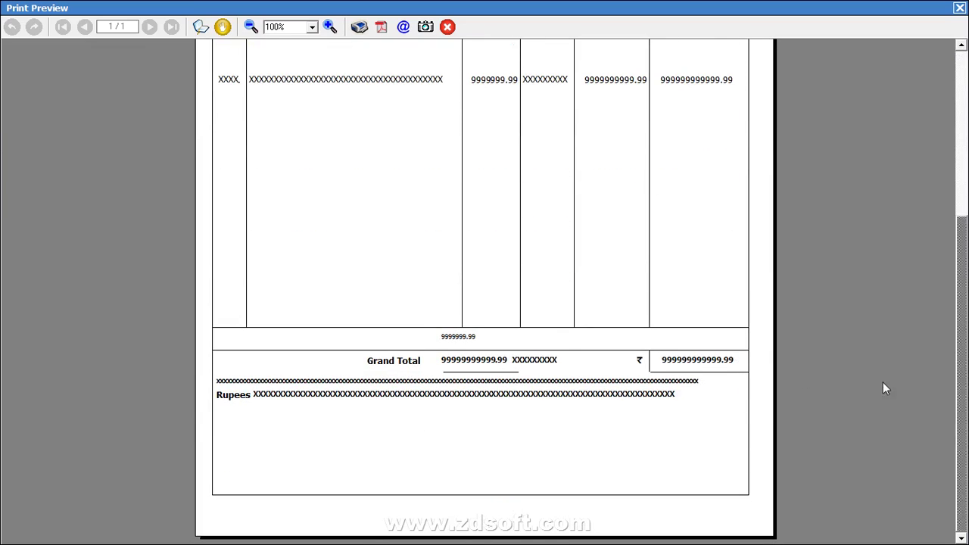
pyautogui.click(961, 8)
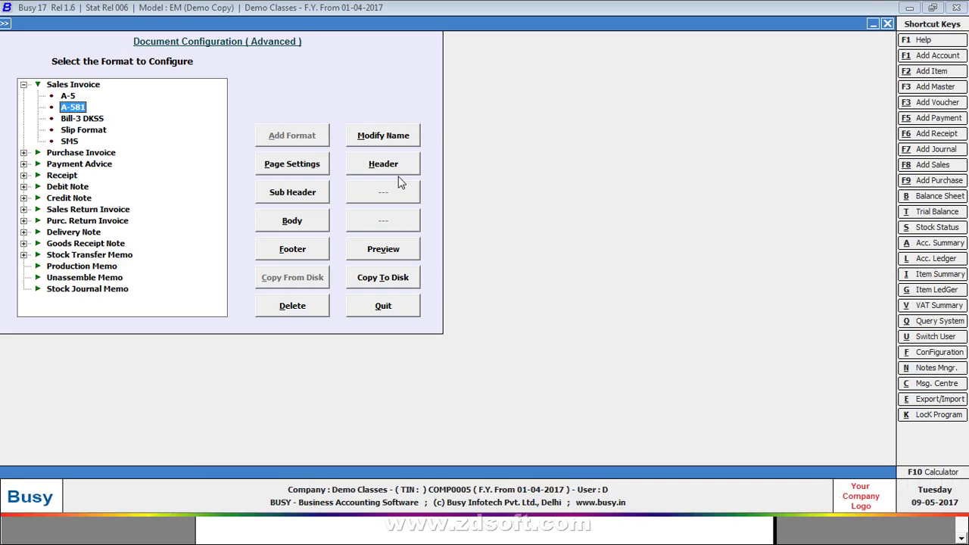
# Step: Reopen the A-581 body, save it with the BLANK_SPACE width before QTY_SUB_TOTAL set to 65, and preview the format
pyautogui.click(306, 219)
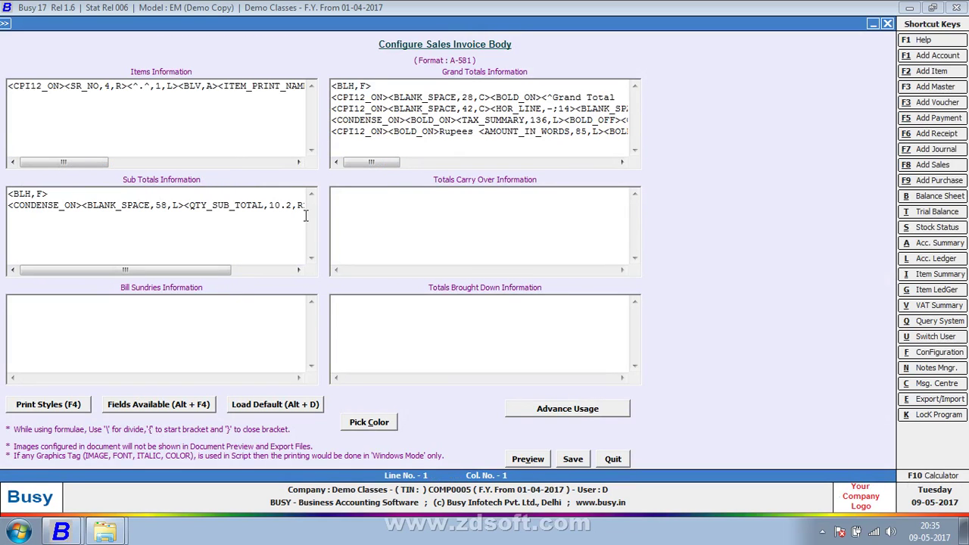
pyautogui.click(163, 205)
pyautogui.press('BackSpace')
pyautogui.press('BackSpace')
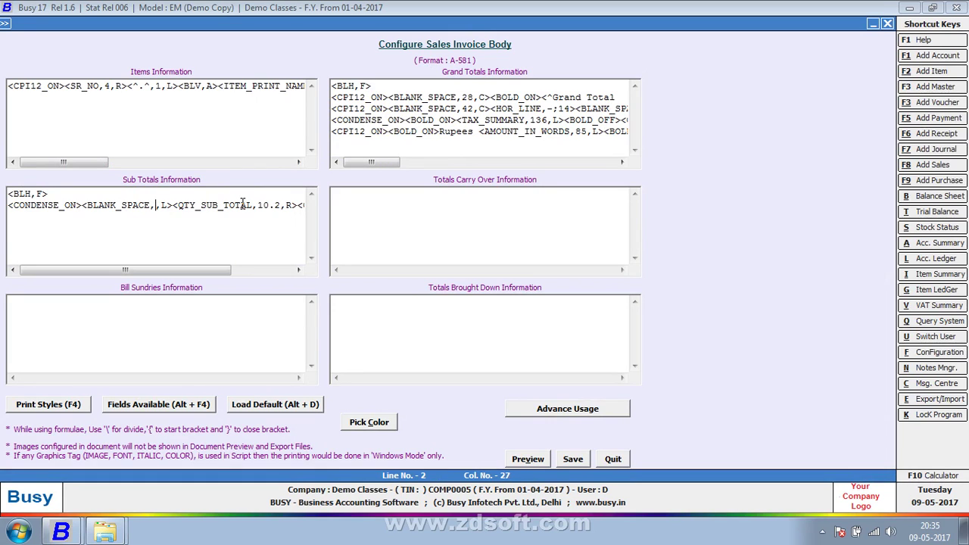
pyautogui.write('65')
pyautogui.press('F2')
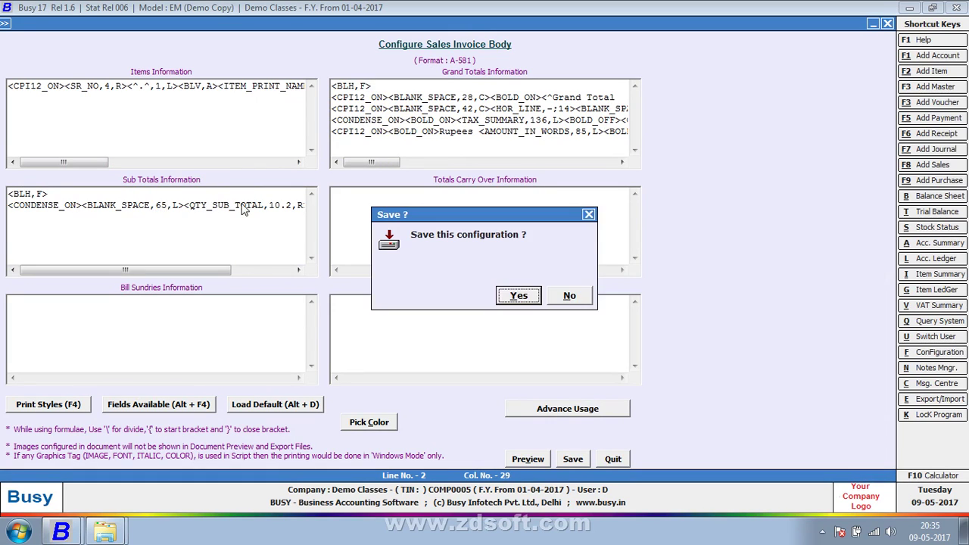
pyautogui.press('Return')
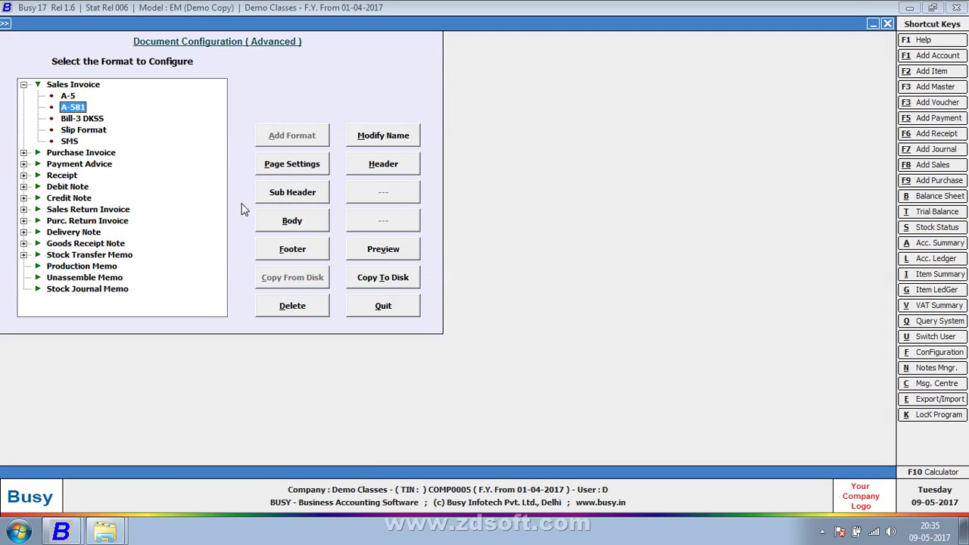
pyautogui.hotkey('alt', 'v')
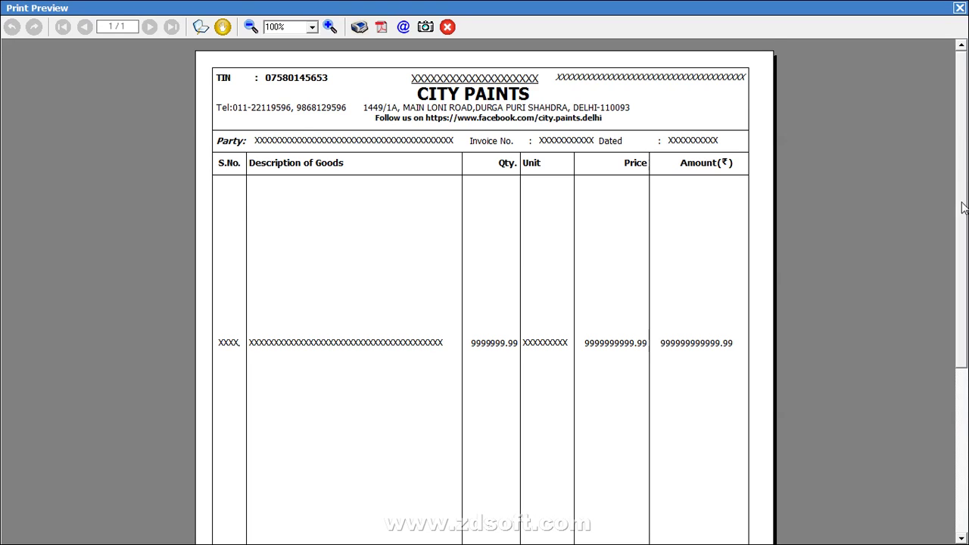
pyautogui.moveTo(964, 208); pyautogui.dragTo(964, 335)
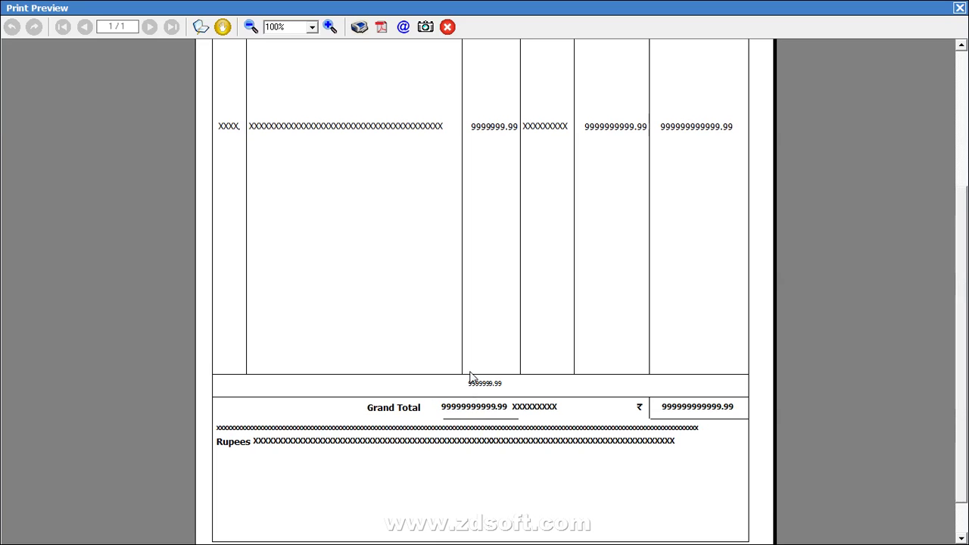
pyautogui.click(960, 8)
# Step: Reopen the A-581 body and insert a STATIC_TEXT field between BLANK_SPACE and QTY_SUB_TOTAL in the Sub Totals Information
pyautogui.click(304, 222)
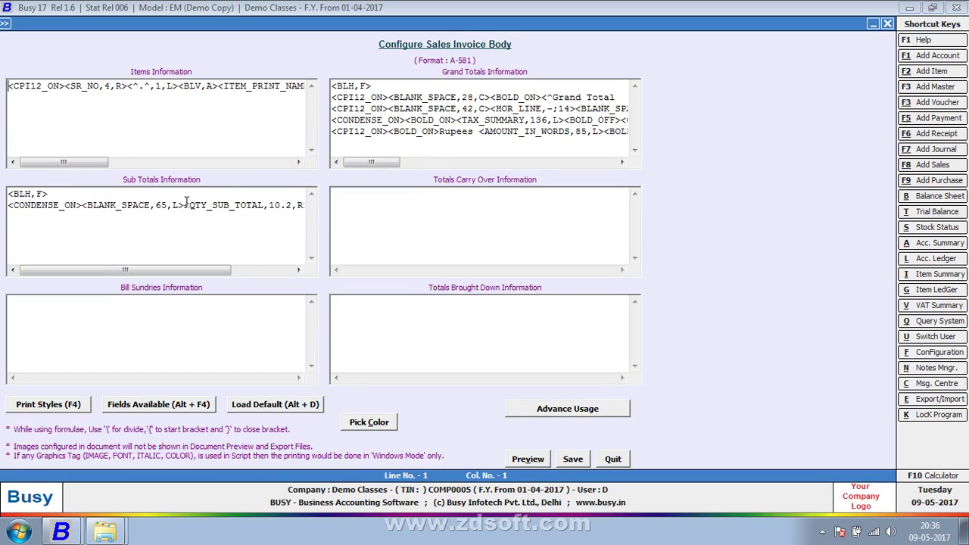
pyautogui.click(184, 205)
pyautogui.click(189, 407)
pyautogui.doubleClick(711, 136)
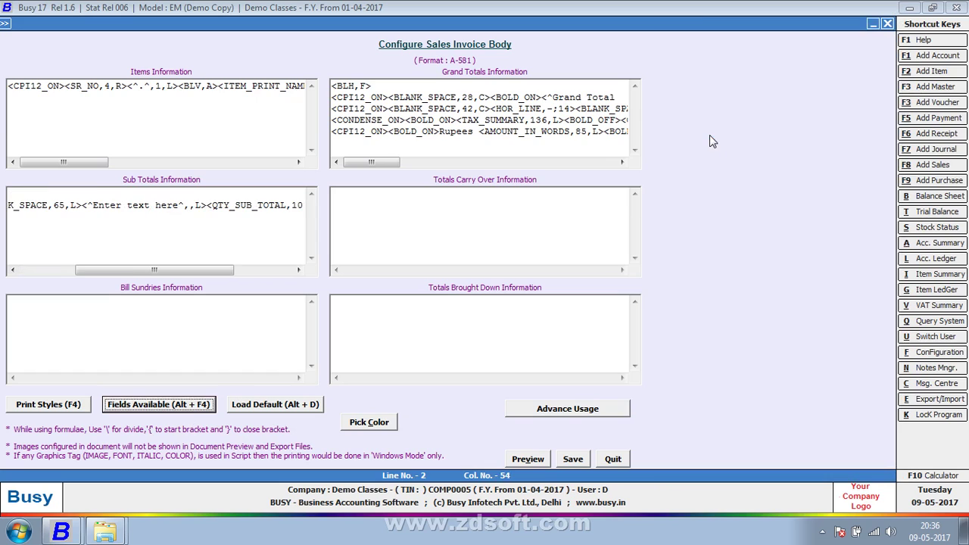
# Step: Replace the static text placeholder before QTY_SUB_TOTAL with QTY, set its width to 5, and preview the body
pyautogui.click(179, 201)
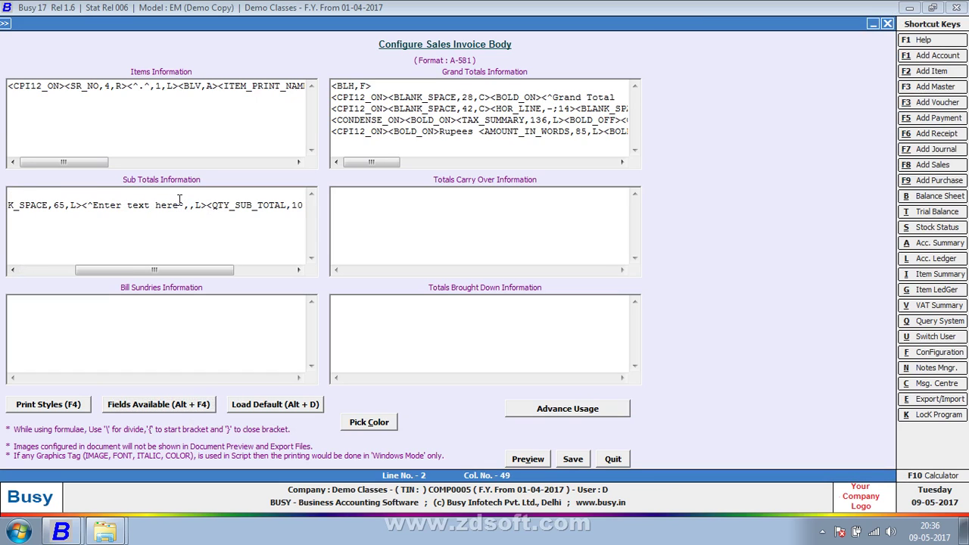
pyautogui.press('BackSpace')
pyautogui.press('BackSpace')
pyautogui.press('BackSpace')
pyautogui.press('BackSpace')
pyautogui.press('BackSpace')
pyautogui.press('BackSpace')
pyautogui.press('BackSpace')
pyautogui.press('BackSpace')
pyautogui.press('BackSpace')
pyautogui.press('BackSpace')
pyautogui.press('BackSpace')
pyautogui.press('BackSpace')
pyautogui.press('BackSpace')
pyautogui.press('BackSpace')
pyautogui.press('BackSpace')
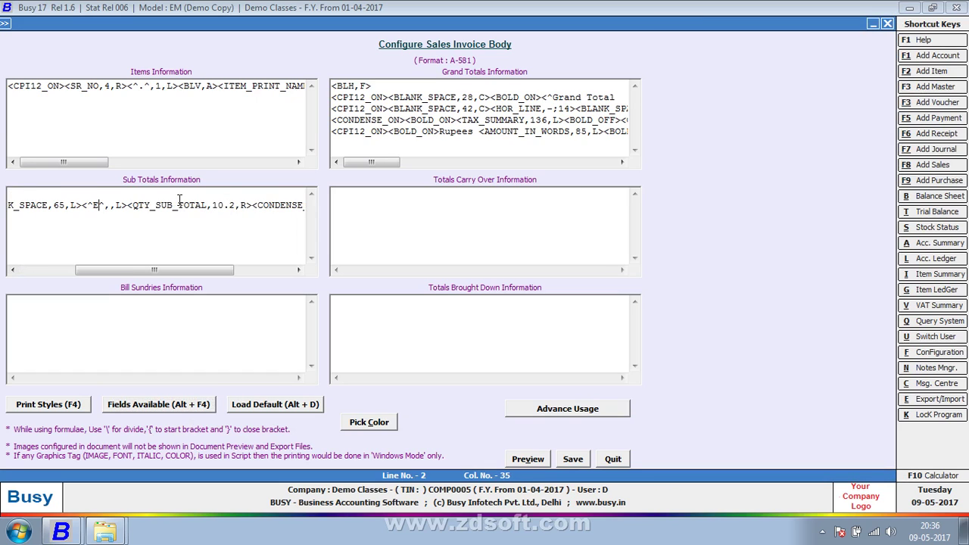
pyautogui.write('QTY^,')
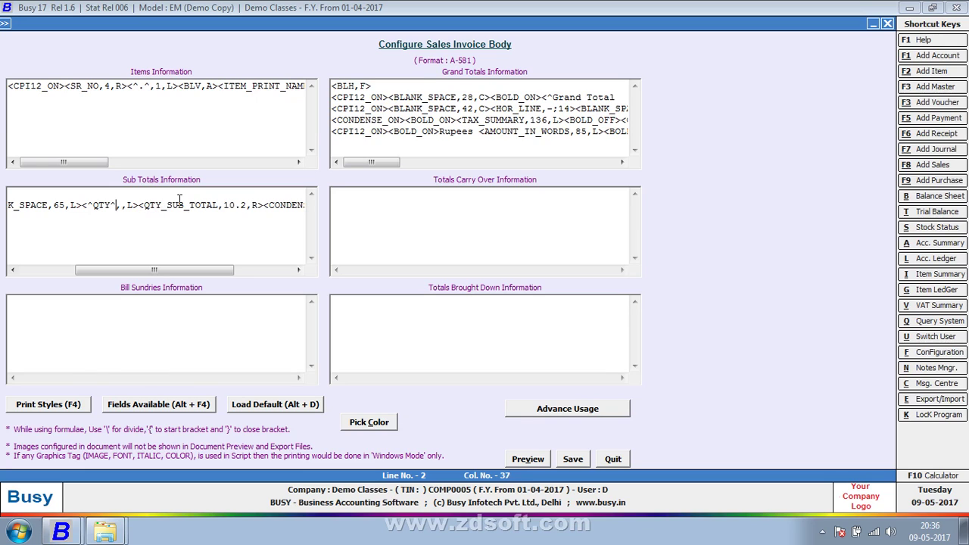
pyautogui.write('4')
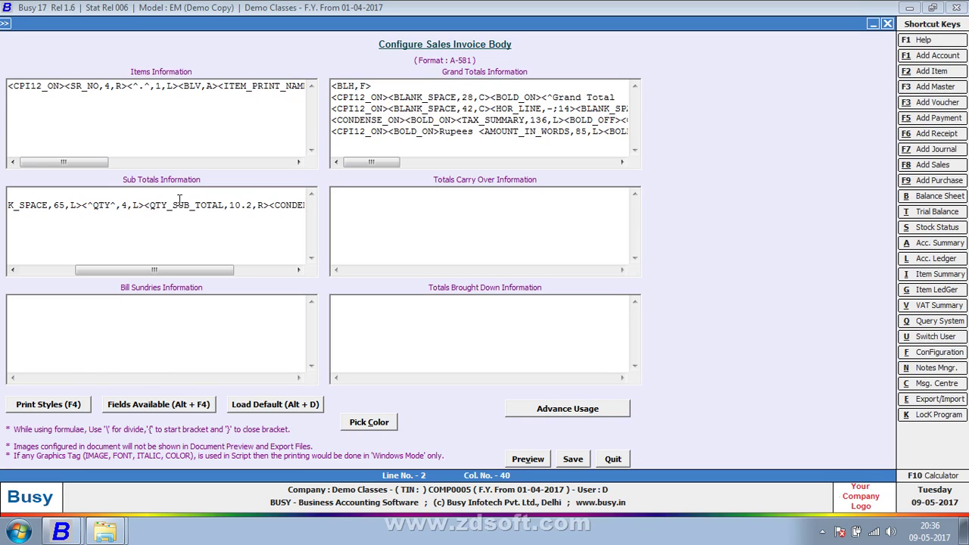
pyautogui.press('BackSpace')
pyautogui.write('5')
pyautogui.hotkey('alt', 'v')
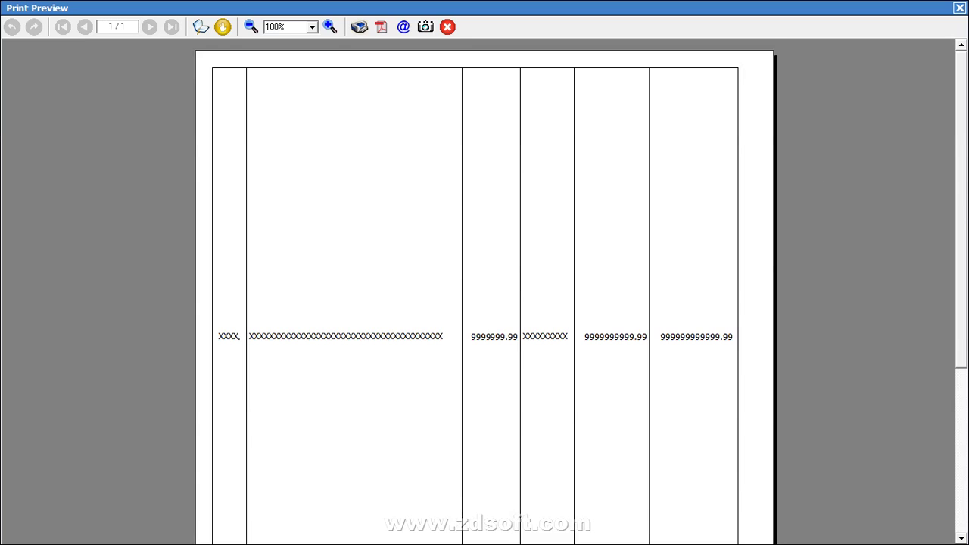
pyautogui.scroll(-5, 966, 218)
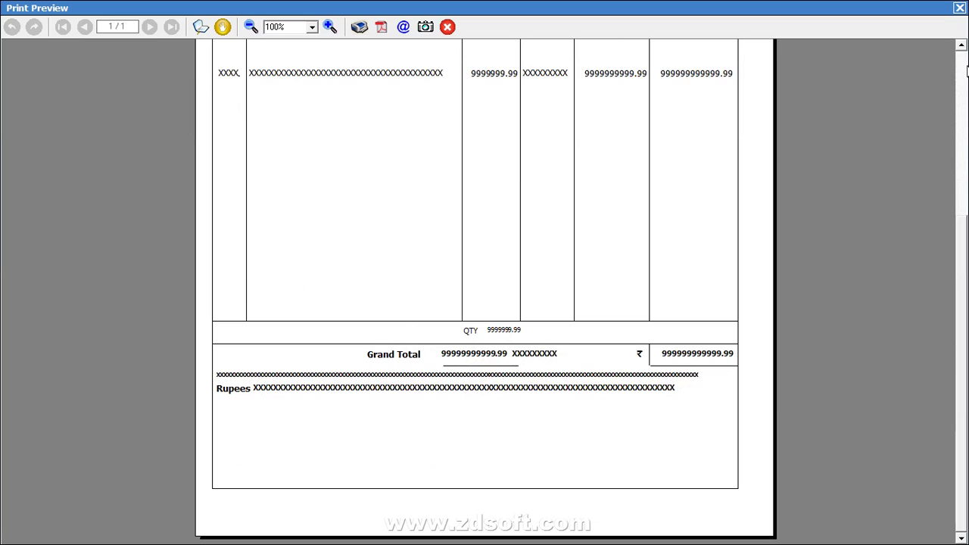
pyautogui.click(959, 8)
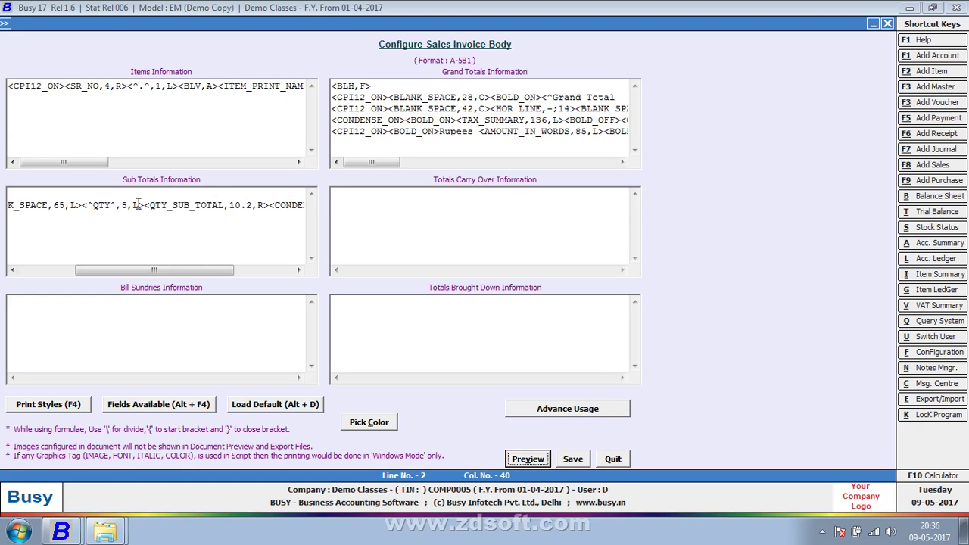
# Step: Set the BLANK_SPACE width before the QTY label to 60 and preview the body
pyautogui.click(66, 203)
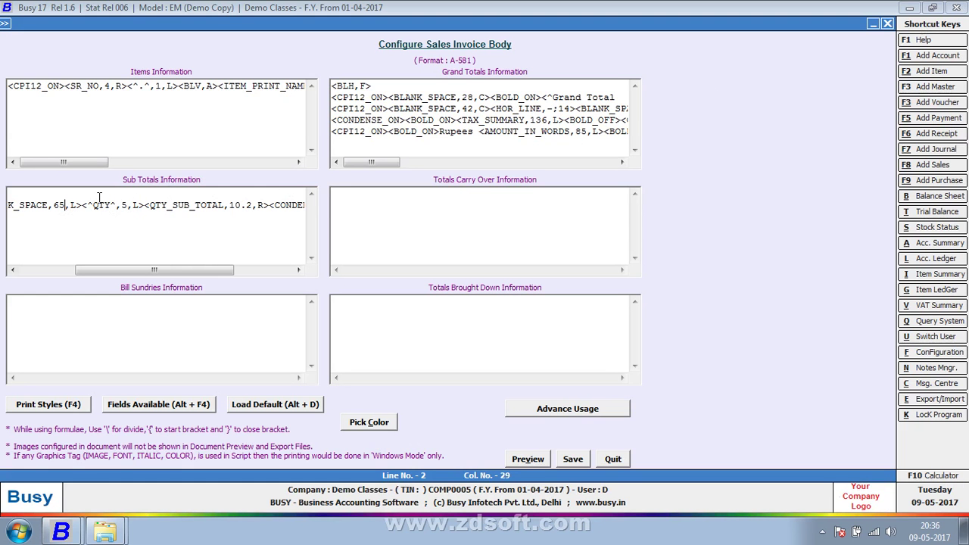
pyautogui.press('BackSpace')
pyautogui.write('0')
pyautogui.click(528, 459)
pyautogui.moveTo(964, 176); pyautogui.dragTo(959, 346)
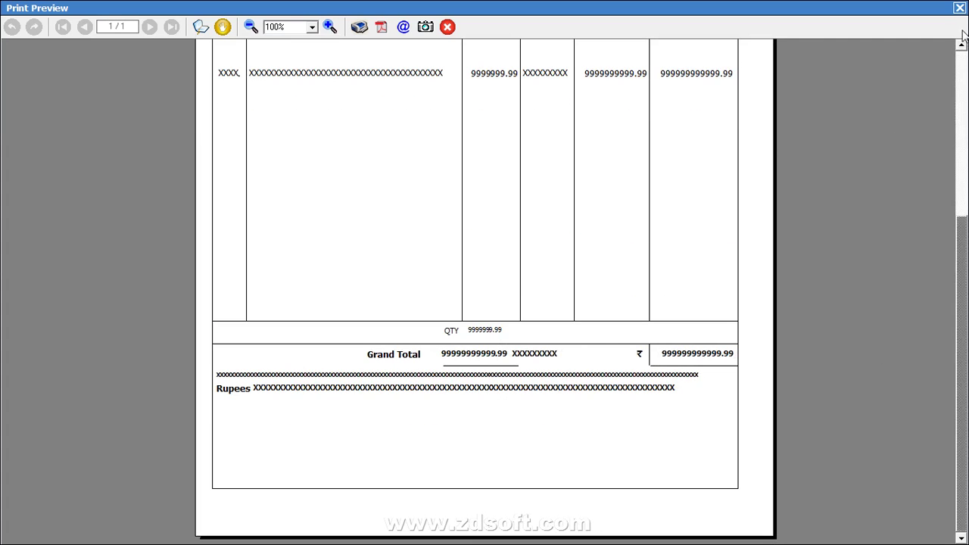
pyautogui.click(960, 8)
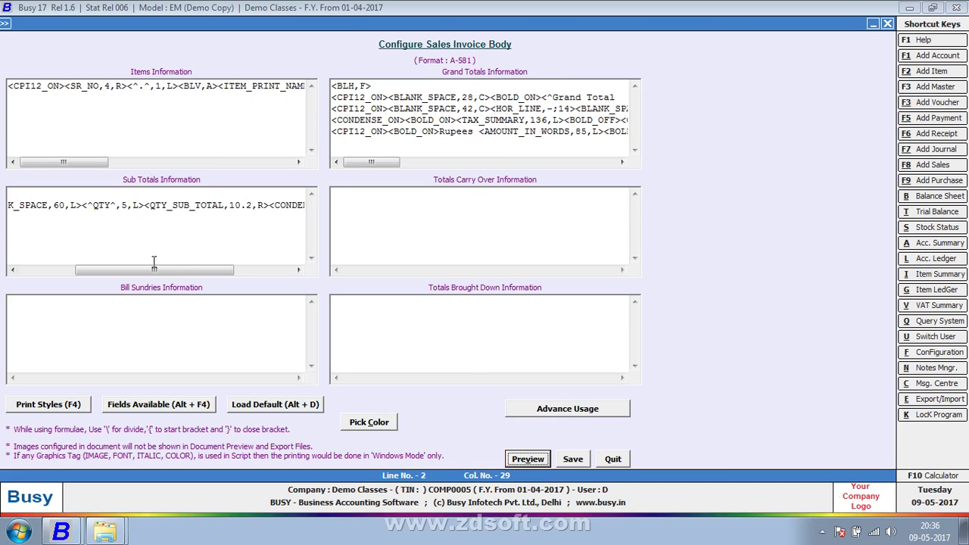
# Step: Make the quantity sub total line bold by inserting <BOLD_ON> before BLANK_SPACE and <BOLD_OFF> before CONDENSE_OFF
pyautogui.moveTo(154, 263); pyautogui.dragTo(91, 269)
pyautogui.click(82, 205)
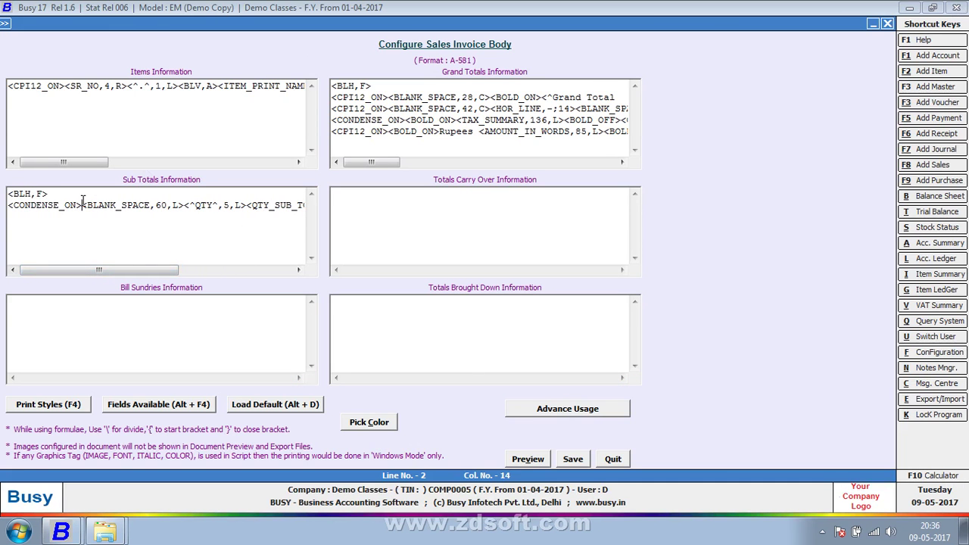
pyautogui.press('F4')
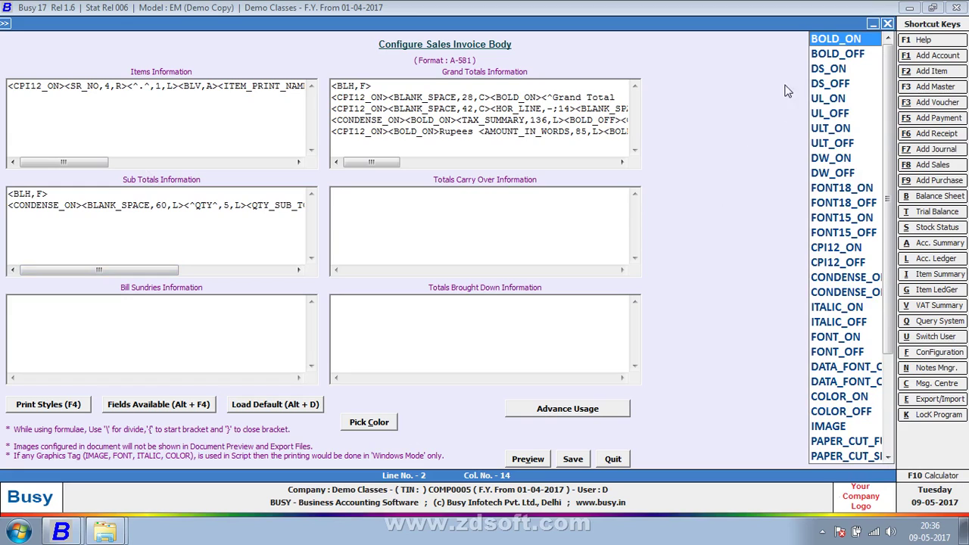
pyautogui.click(840, 39)
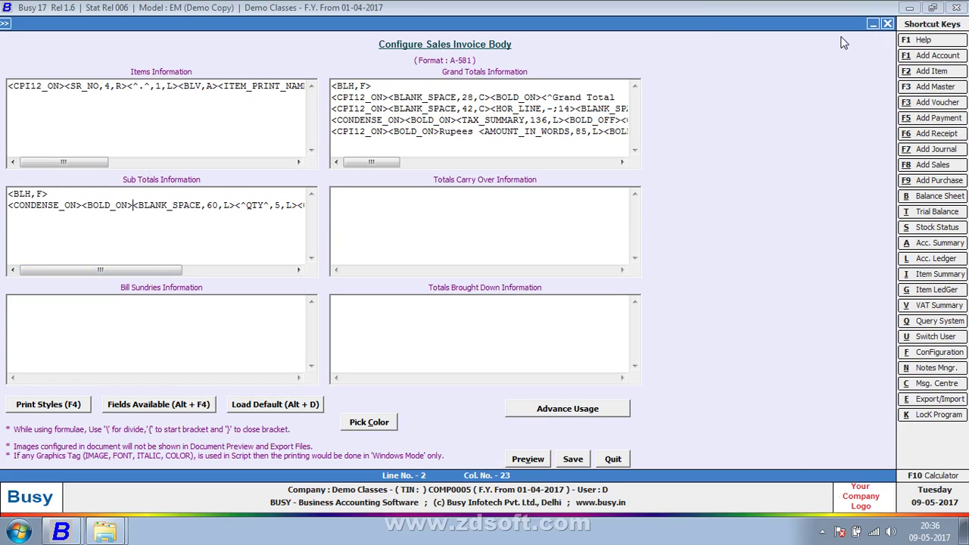
pyautogui.moveTo(99, 269); pyautogui.dragTo(281, 270)
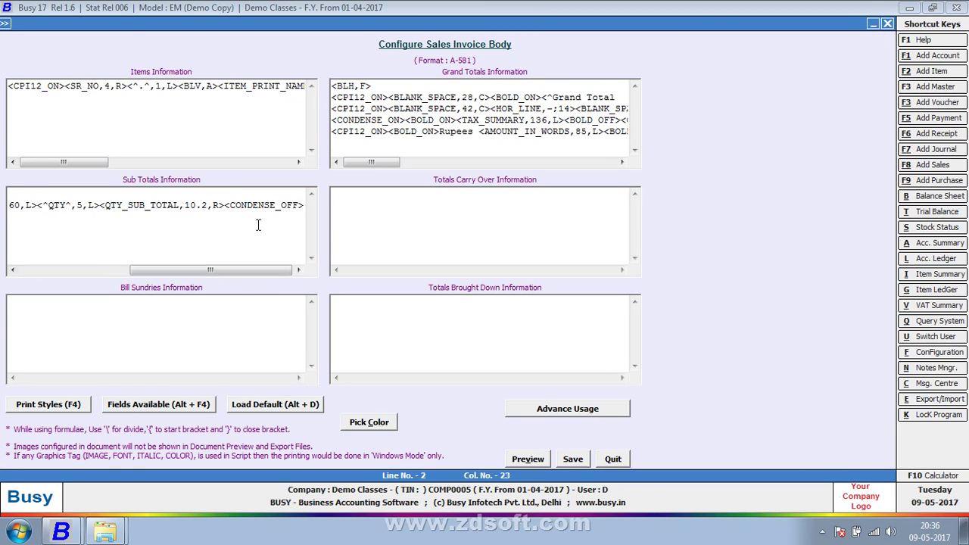
pyautogui.press('F4')
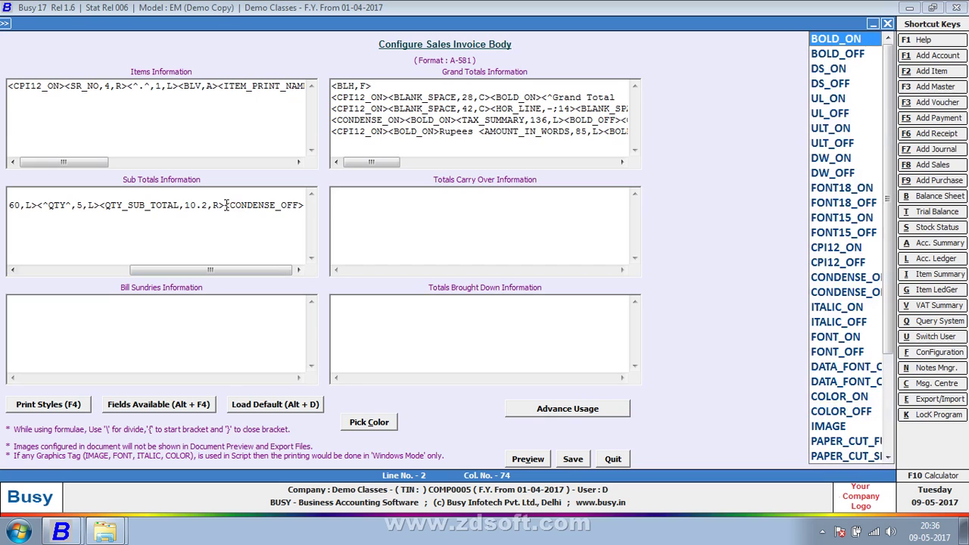
pyautogui.press('Down')
pyautogui.press('Return')
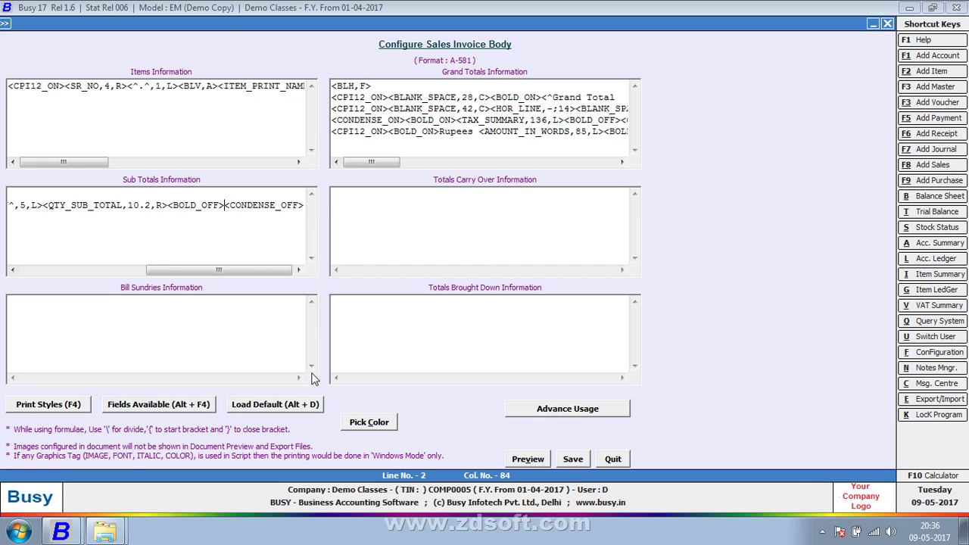
pyautogui.moveTo(184, 277); pyautogui.dragTo(216, 267)
pyautogui.hotkey('alt', 'F4')
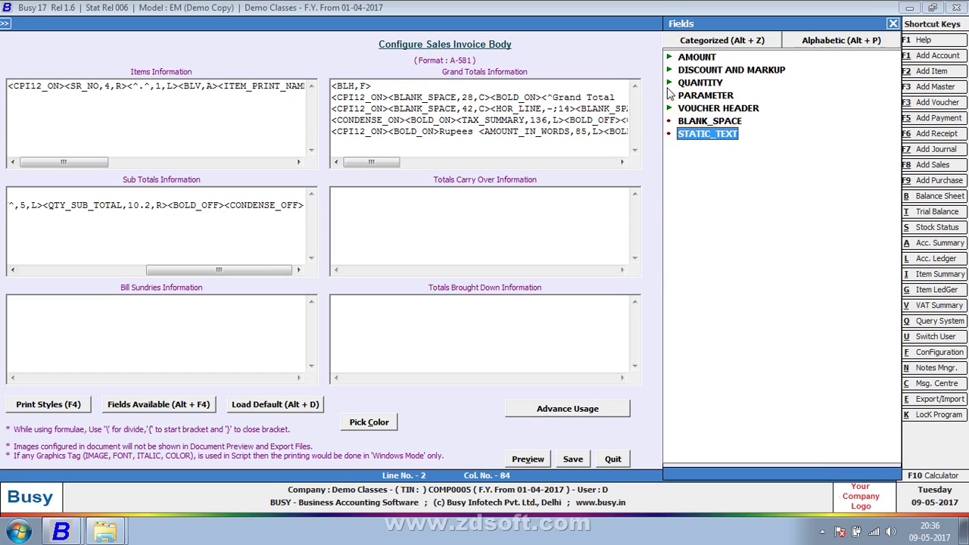
pyautogui.press('Return')
pyautogui.press('BackSpace')
pyautogui.press('BackSpace')
pyautogui.press('BackSpace')
pyautogui.press('BackSpace')
pyautogui.press('BackSpace')
pyautogui.press('BackSpace')
pyautogui.press('BackSpace')
pyautogui.press('BackSpace')
pyautogui.press('BackSpace')
pyautogui.press('BackSpace')
pyautogui.press('BackSpace')
pyautogui.press('BackSpace')
pyautogui.press('BackSpace')
pyautogui.press('BackSpace')
pyautogui.press('BackSpace')
pyautogui.press('BackSpace')
pyautogui.press('BackSpace')
pyautogui.press('BackSpace')
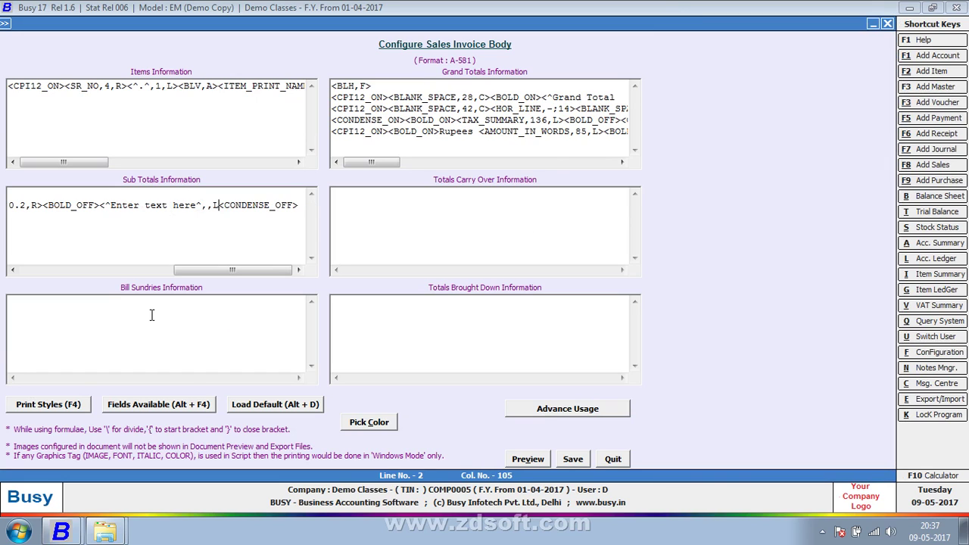
pyautogui.press('BackSpace')
pyautogui.press('BackSpace')
pyautogui.press('BackSpace')
pyautogui.press('BackSpace')
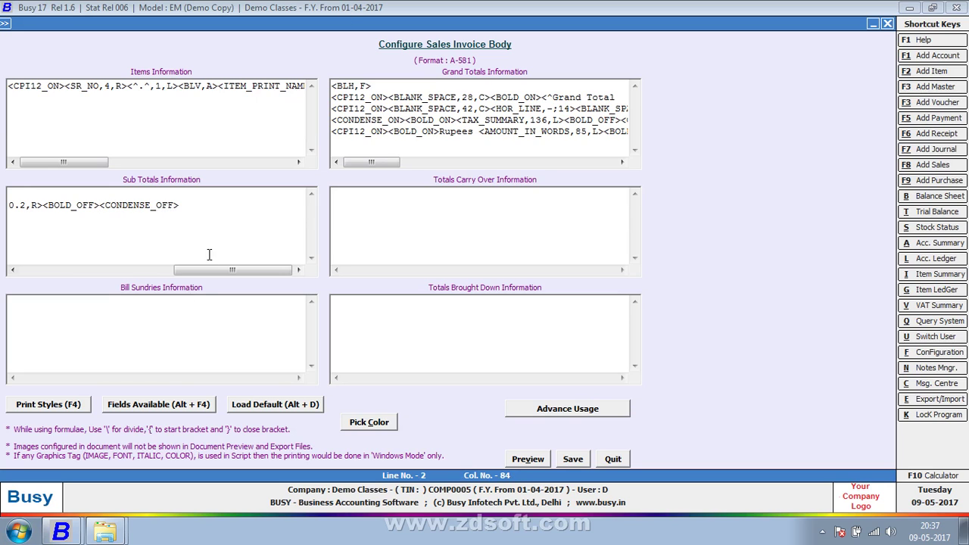
# Step: Insert the AMOUNT_SUB_TOTAL field between QTY_SUB_TOTAL and <BOLD_OFF> in the Sub Totals Information and preview the body
pyautogui.moveTo(204, 271); pyautogui.dragTo(161, 277)
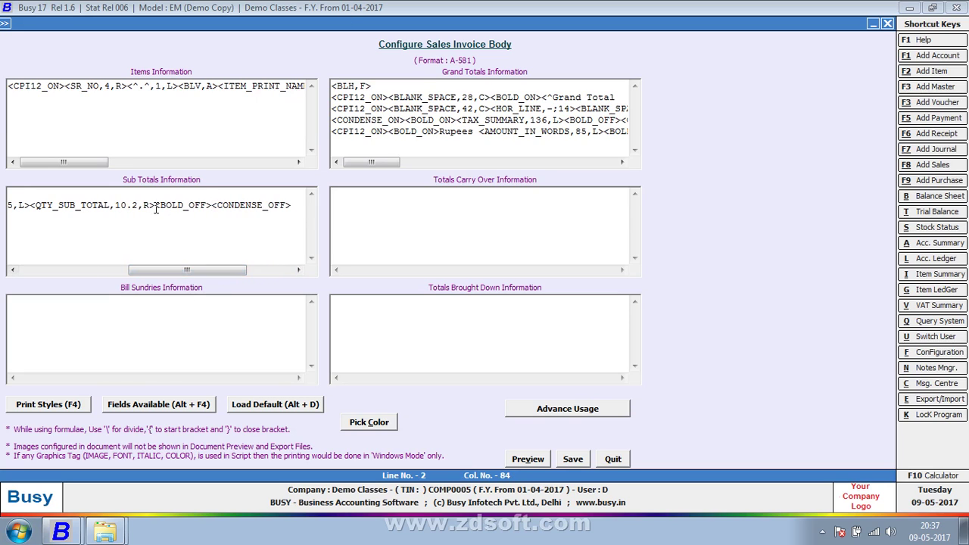
pyautogui.hotkey('alt', 'F4')
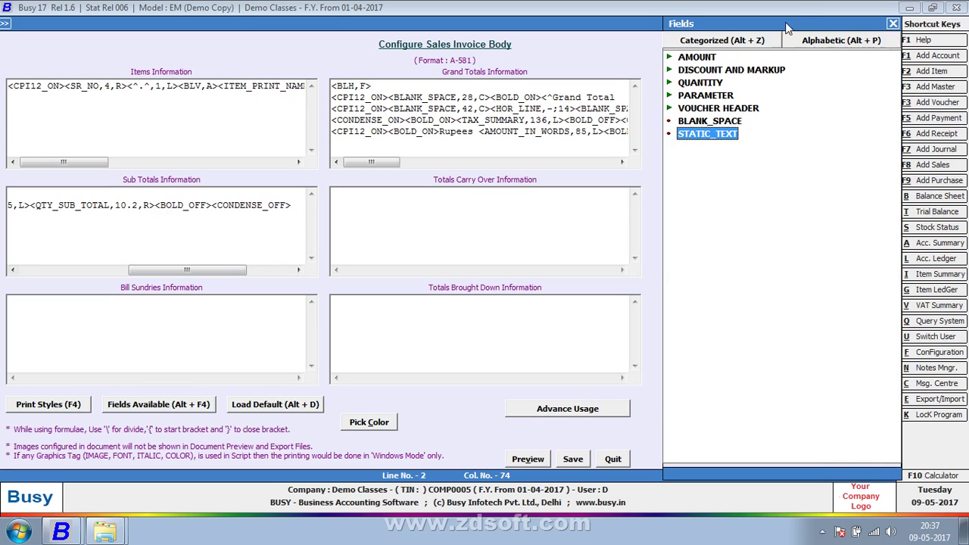
pyautogui.doubleClick(697, 57)
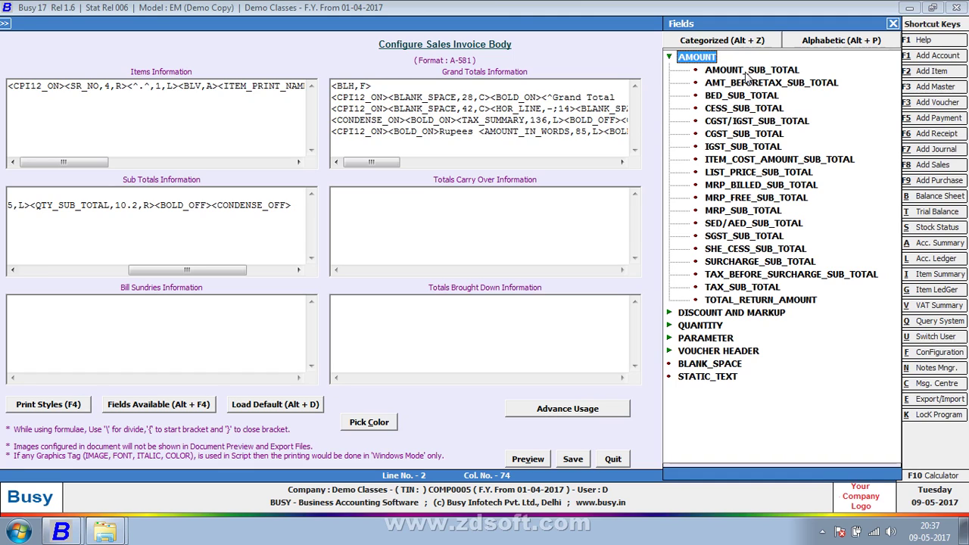
pyautogui.doubleClick(749, 69)
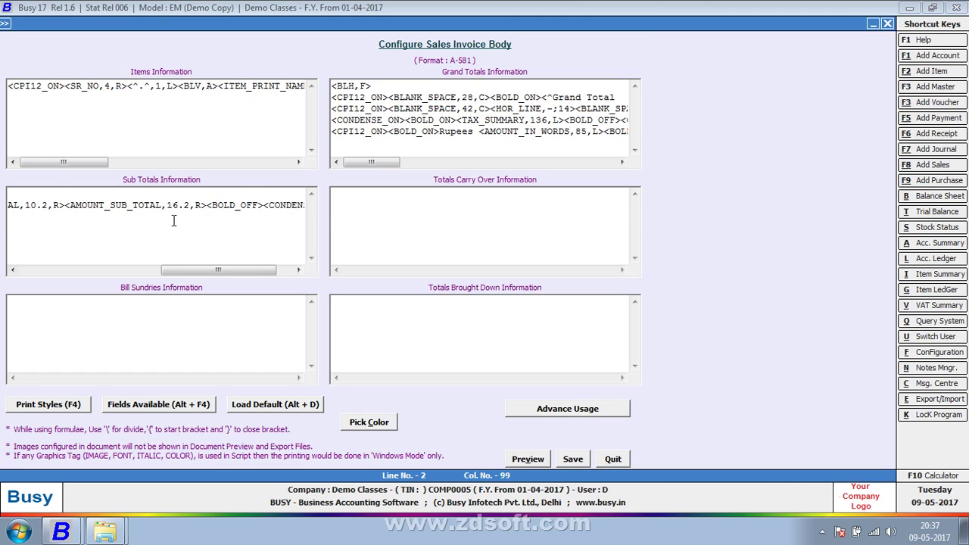
pyautogui.click(533, 462)
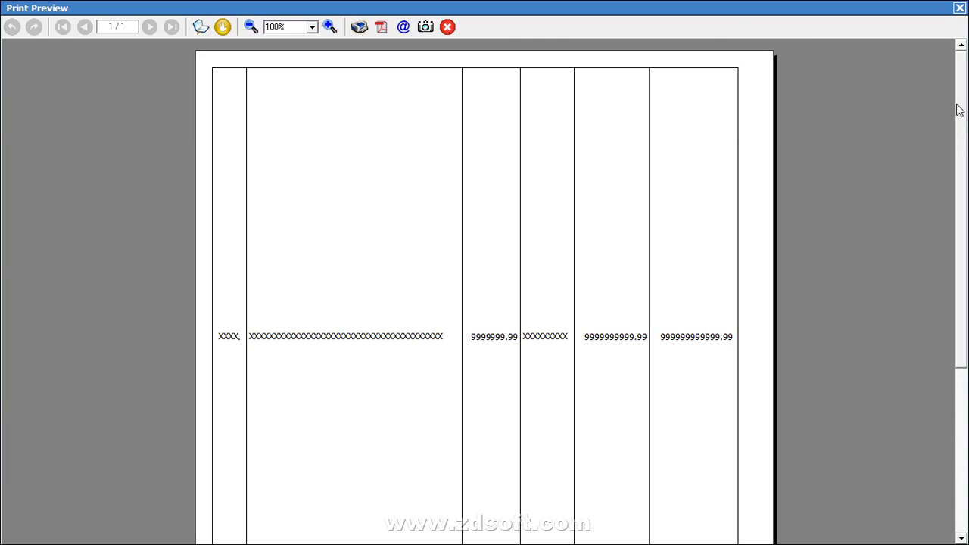
pyautogui.moveTo(958, 110); pyautogui.dragTo(961, 292)
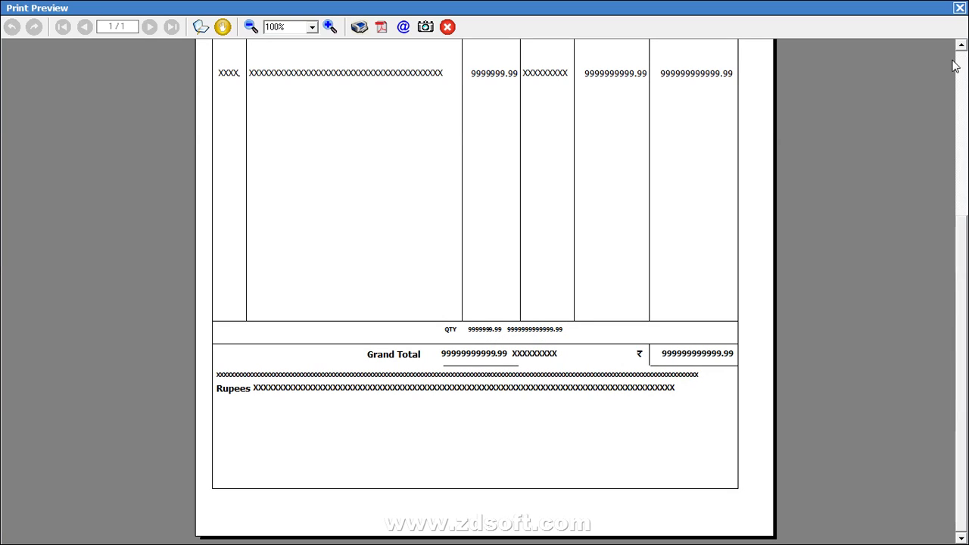
pyautogui.click(960, 7)
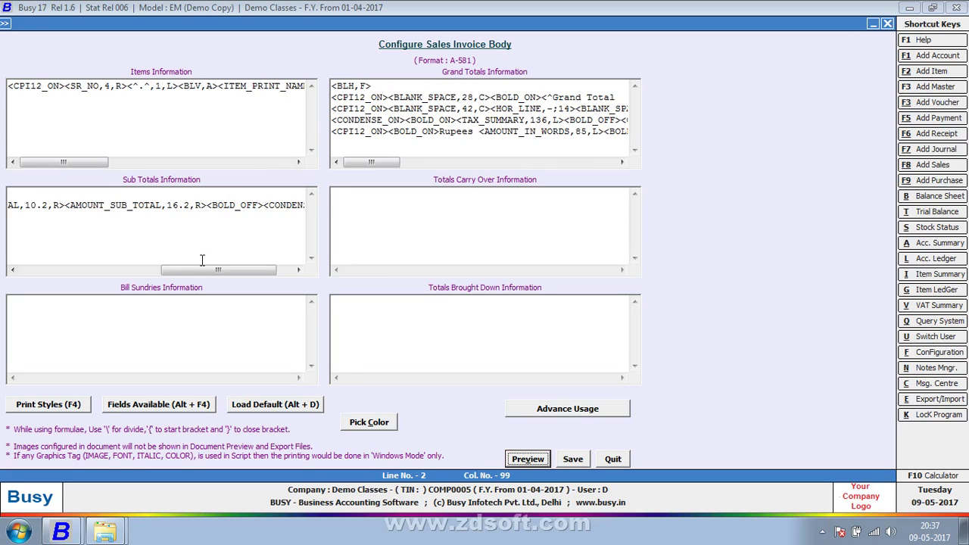
# Step: Insert a BLANK_SPACE field between QTY_SUB_TOTAL and AMOUNT_SUB_TOTAL, set its width to 30, and preview the body
pyautogui.moveTo(202, 270); pyautogui.dragTo(162, 276)
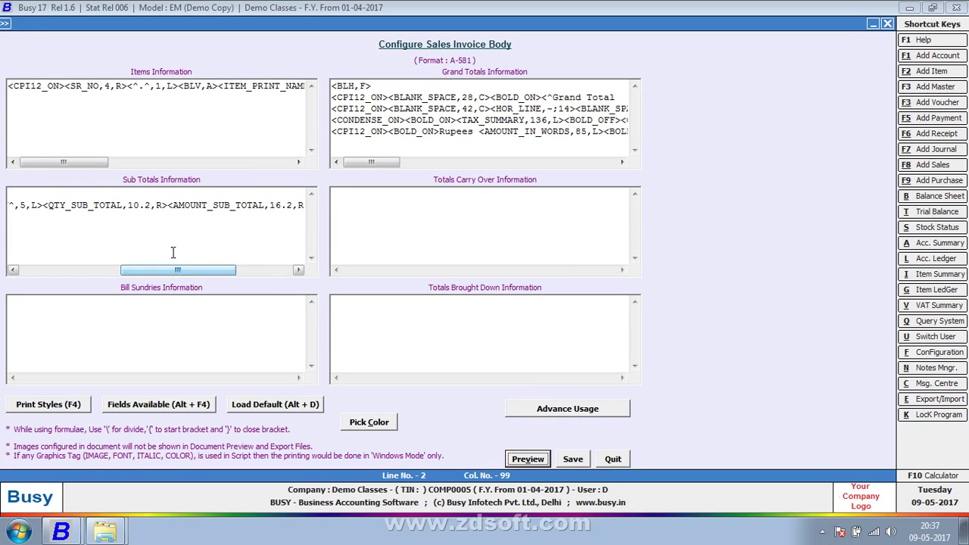
pyautogui.click(168, 204)
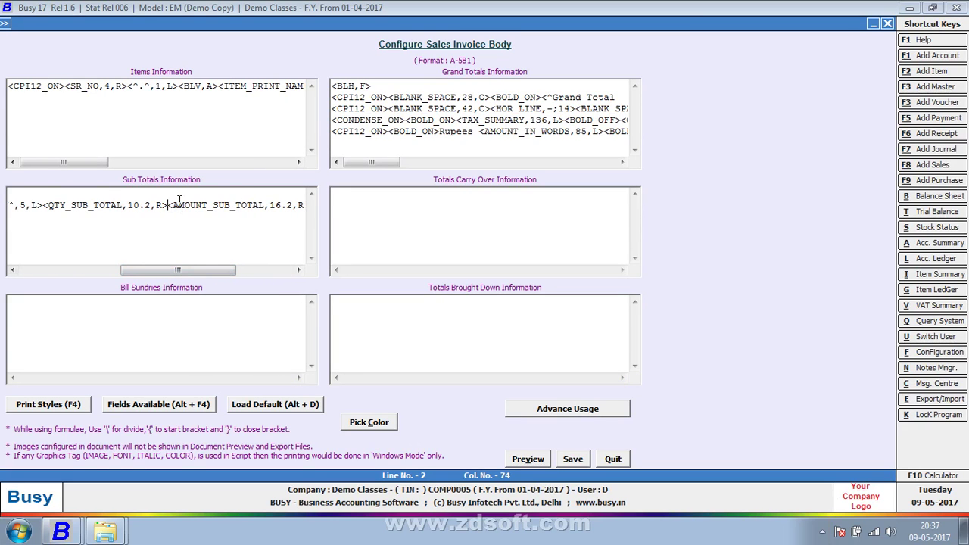
pyautogui.hotkey('alt', 'F4')
pyautogui.click(698, 60)
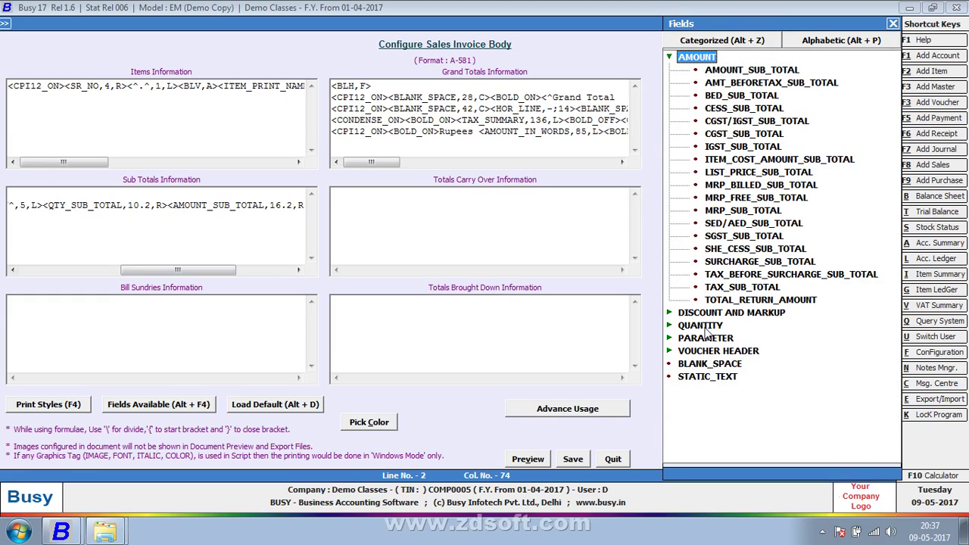
pyautogui.doubleClick(701, 363)
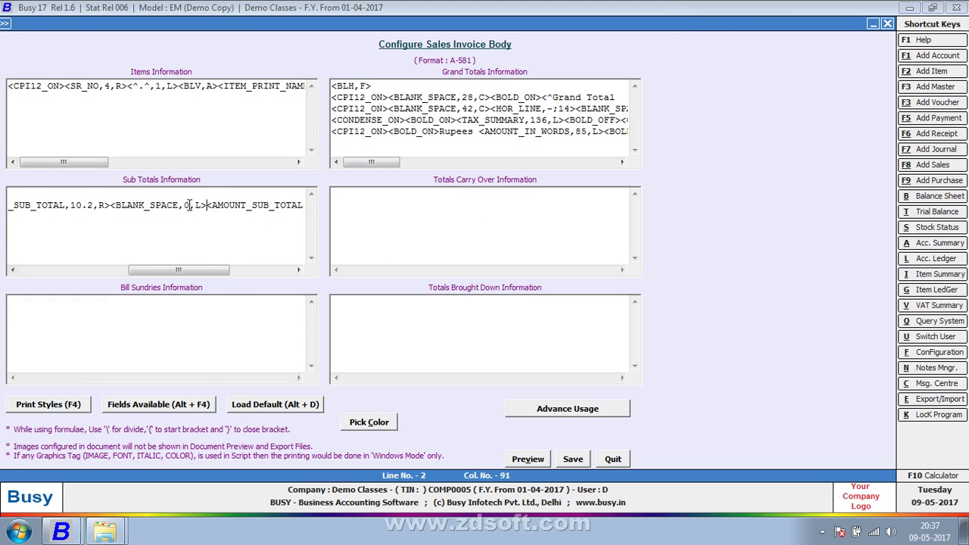
pyautogui.write('3')
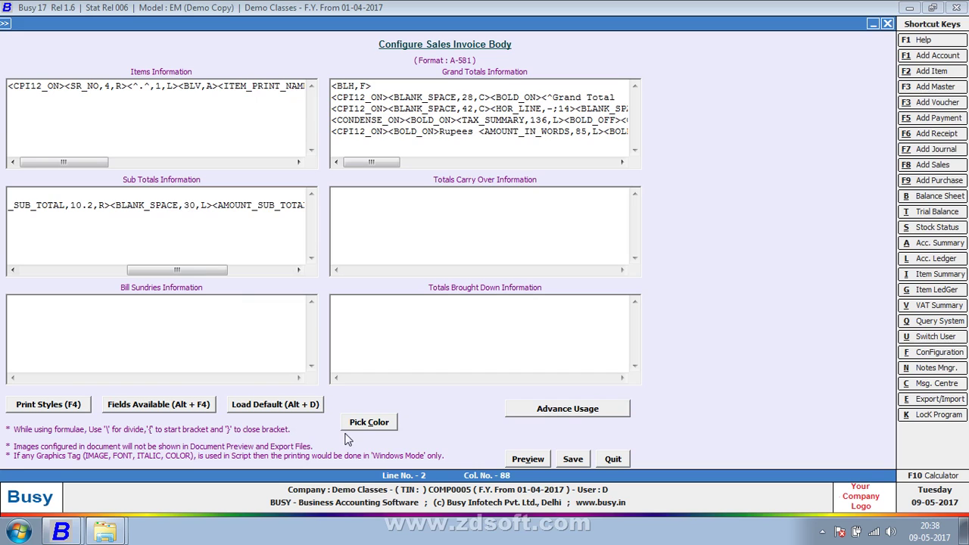
pyautogui.click(529, 460)
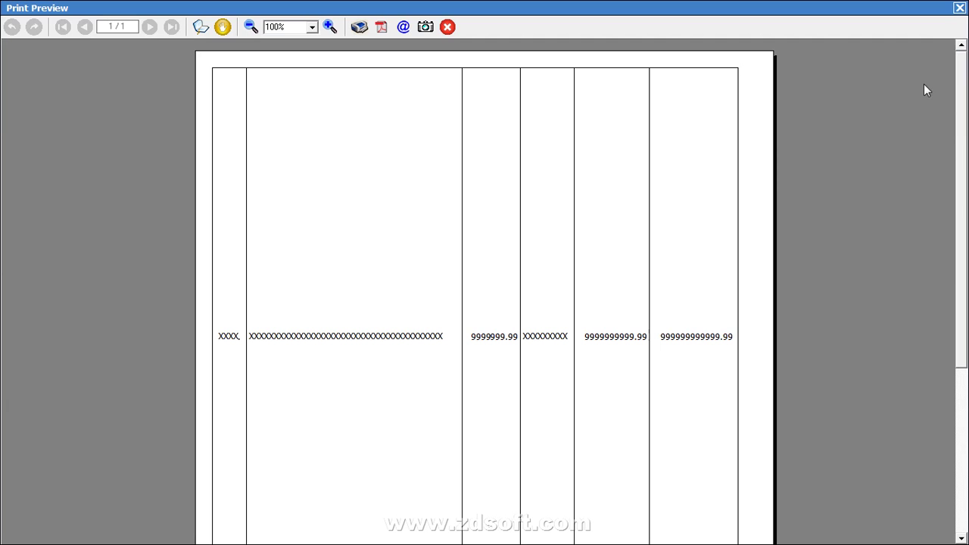
pyautogui.scroll(-3, 942, 183)
pyautogui.scroll(-2, 942, 183)
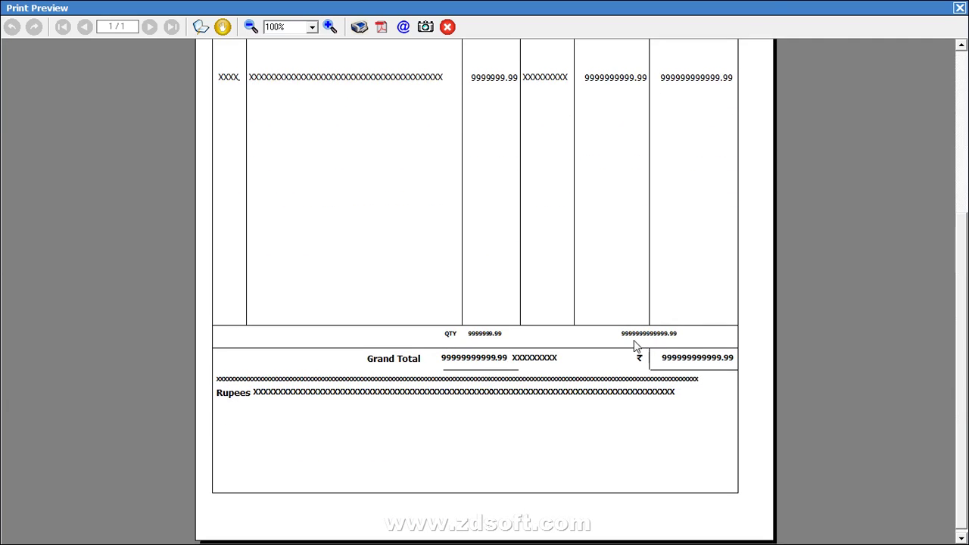
pyautogui.click(960, 8)
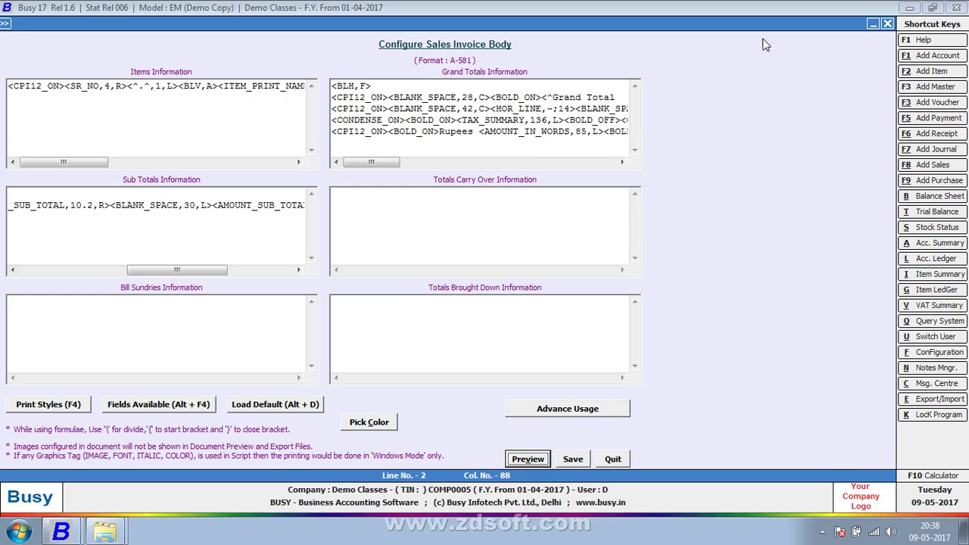
# Step: Set the BLANK_SPACE before AMOUNT_SUB_TOTAL to 40 and AMOUNT_SUB_TOTAL to 13.2, checking the preview before saving the body
pyautogui.click(189, 202)
pyautogui.press('BackSpace')
pyautogui.write('4')
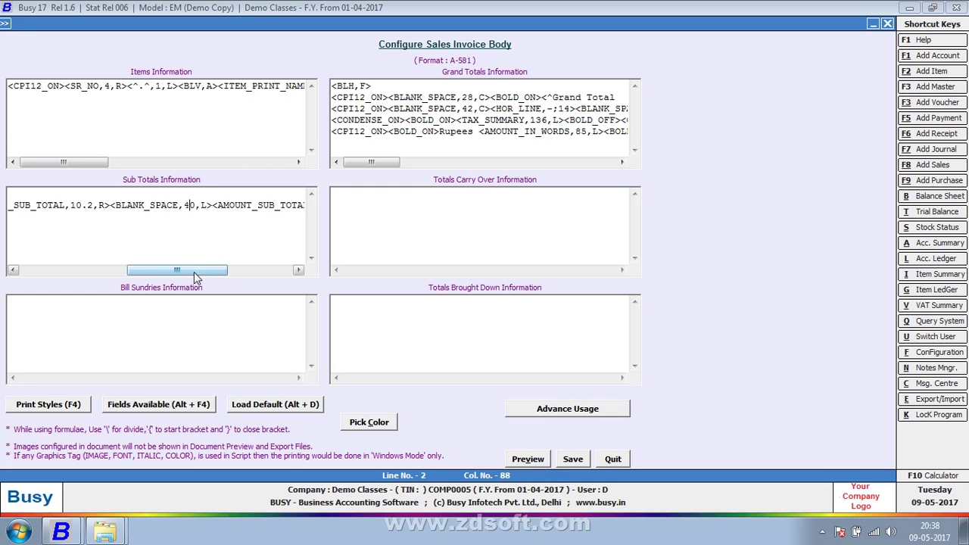
pyautogui.moveTo(197, 271); pyautogui.dragTo(257, 272)
pyautogui.click(162, 205)
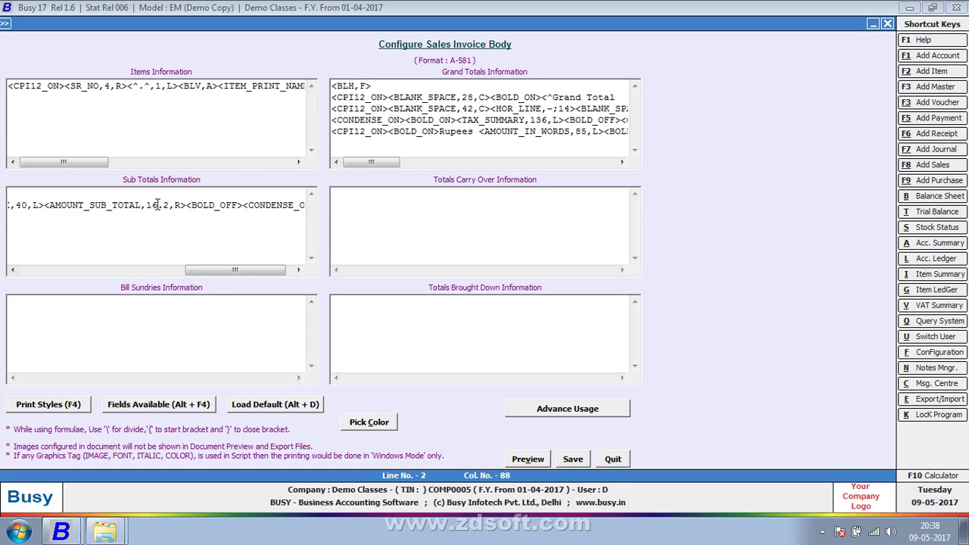
pyautogui.press('BackSpace')
pyautogui.write('3')
pyautogui.click(527, 460)
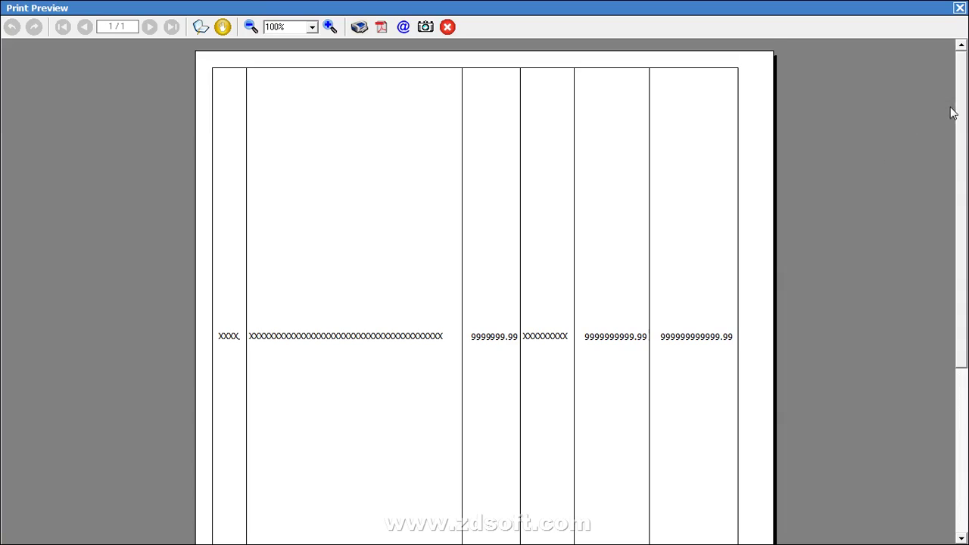
pyautogui.moveTo(956, 112); pyautogui.dragTo(957, 270)
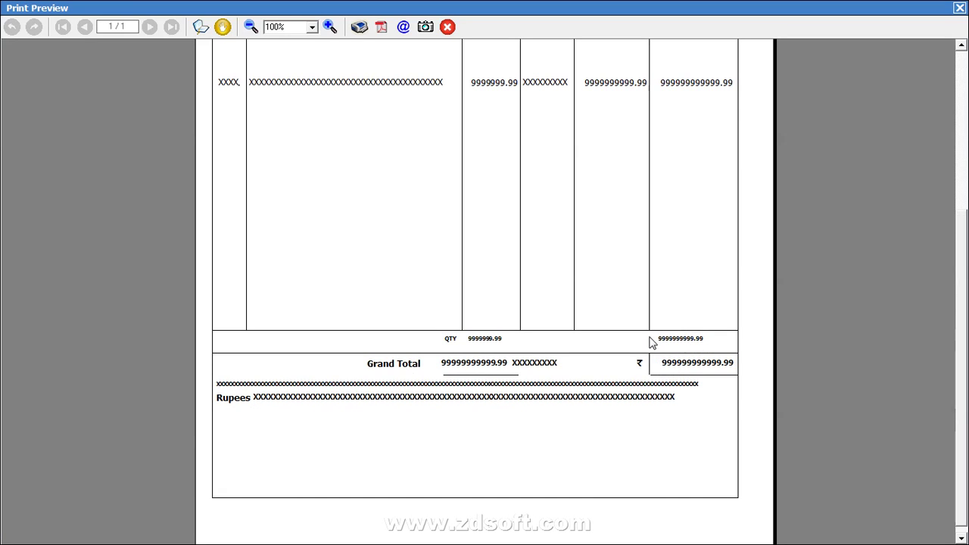
pyautogui.click(959, 9)
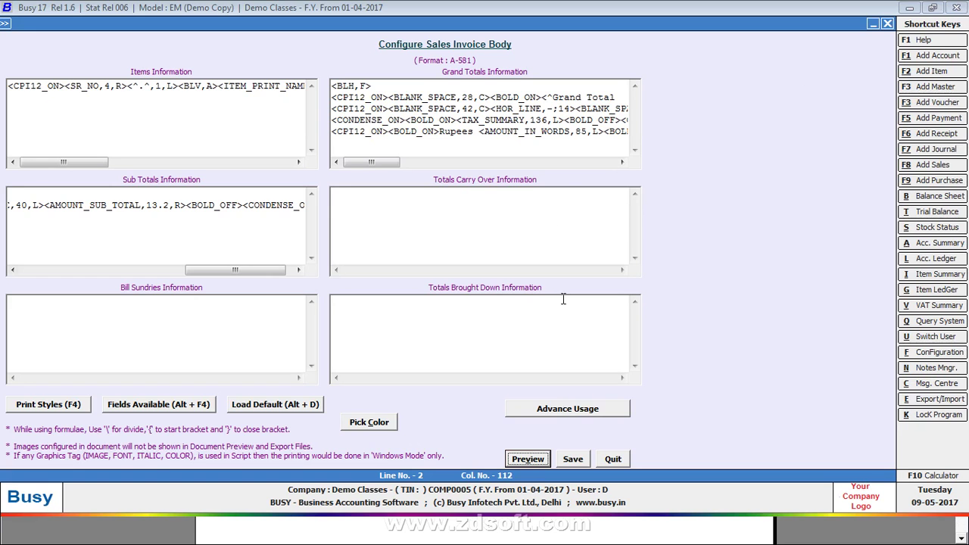
pyautogui.click(573, 459)
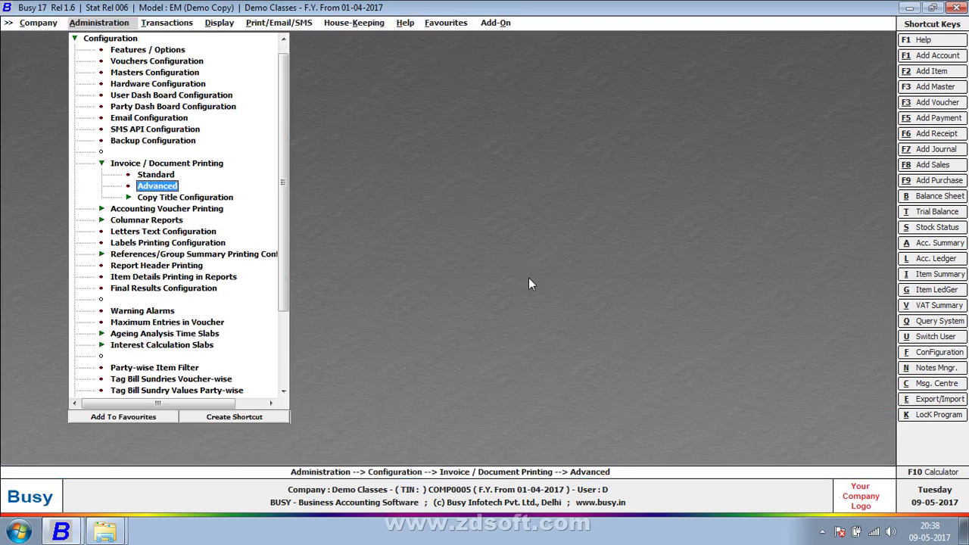
# Step: Open sales voucher no. 2 of the Main series for modification
pyautogui.press('Escape')
pyautogui.press('Right')
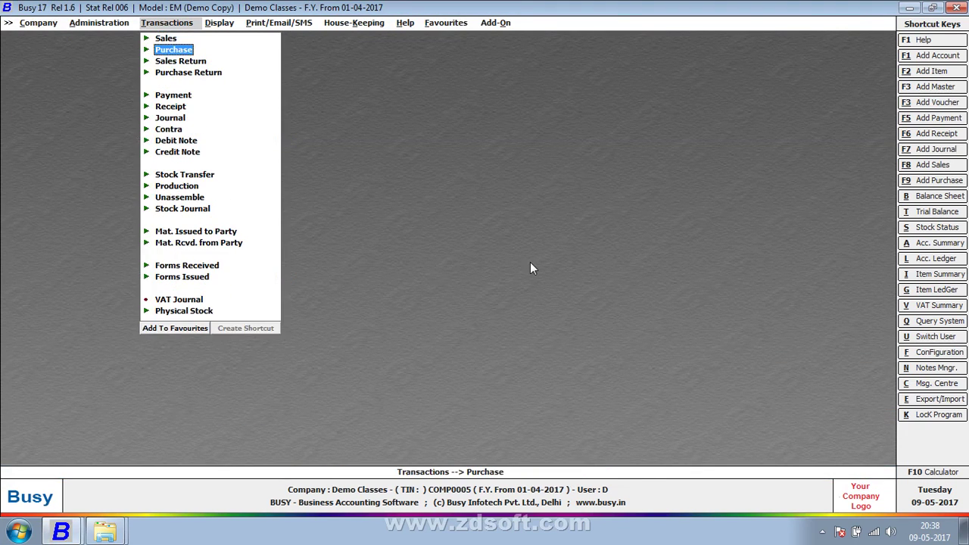
pyautogui.press('Return')
pyautogui.press('Up')
pyautogui.press('Return')
pyautogui.press('Down')
pyautogui.press('Down')
pyautogui.press('Return')
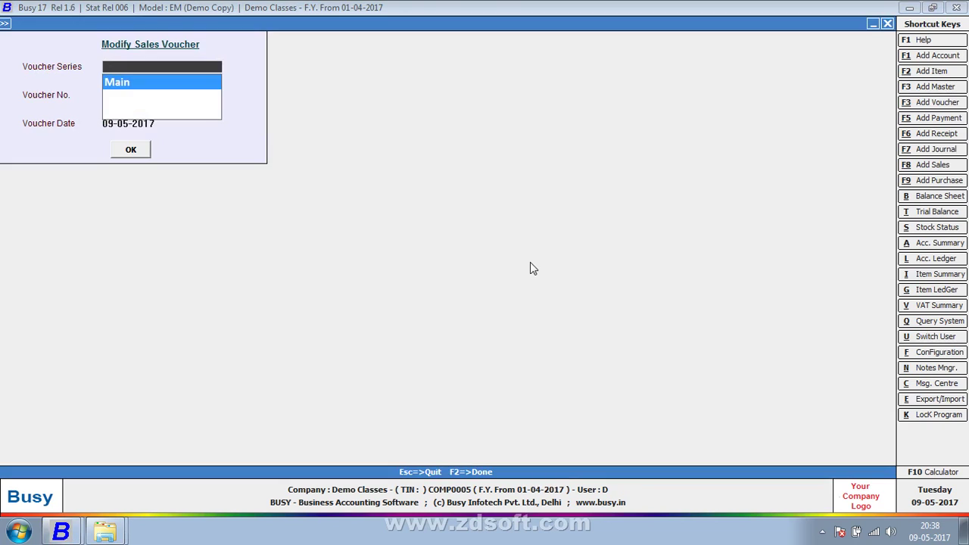
pyautogui.press('Return')
pyautogui.write('2')
pyautogui.press('Return')
pyautogui.press('Return')
pyautogui.press('Return')
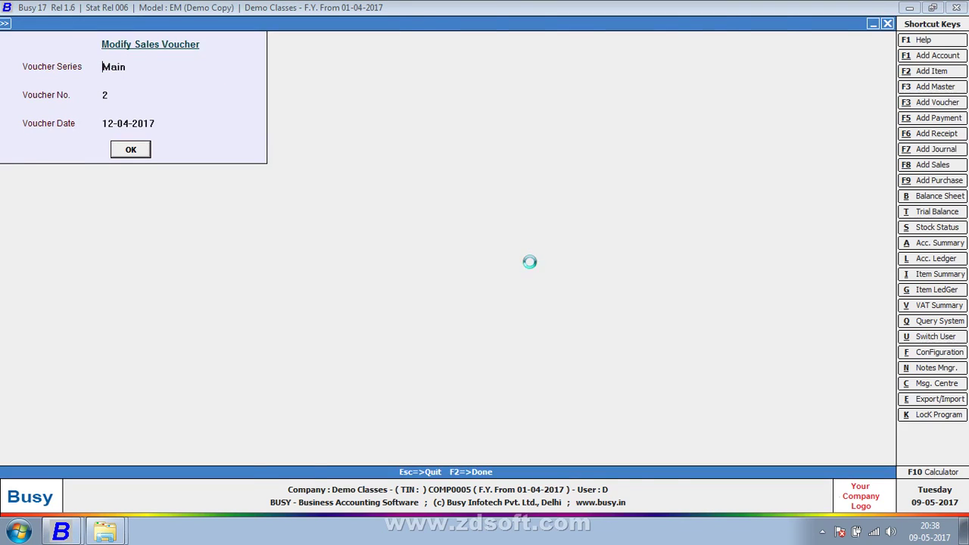
# Step: Add a Discount bill sundry of 5% in the first bill sundry row of the sales voucher
pyautogui.press('Return')
pyautogui.press('Return')
pyautogui.press('Return')
pyautogui.press('Return')
pyautogui.press('Return')
pyautogui.press('Return')
pyautogui.press('Return')
pyautogui.press('Return')
pyautogui.press('Return')
pyautogui.press('Return')
pyautogui.press('Return')
pyautogui.press('Return')
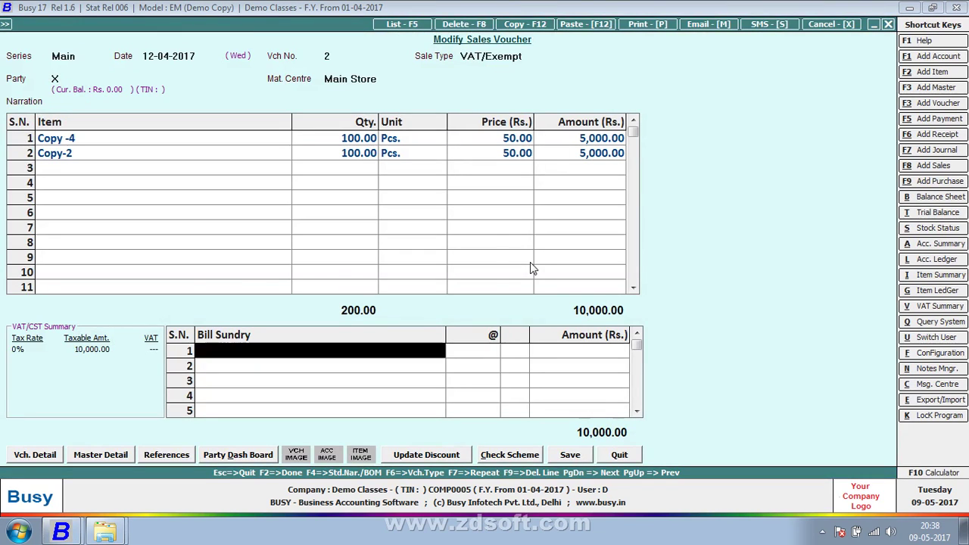
pyautogui.press('Return')
pyautogui.press('Up')
pyautogui.write('s')
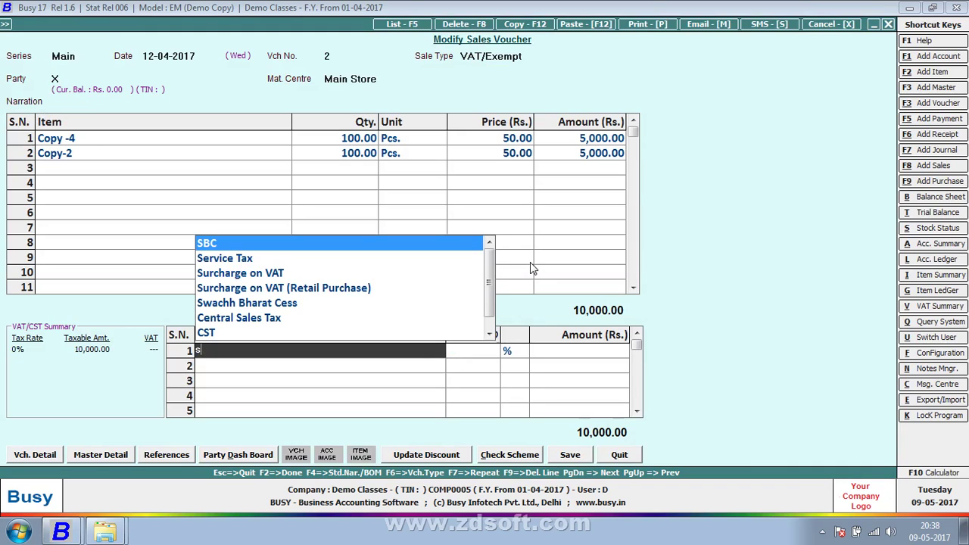
pyautogui.press('Down')
pyautogui.press('Down')
pyautogui.press('Down')
pyautogui.press('Down')
pyautogui.press('Down')
pyautogui.press('Down')
pyautogui.press('Down')
pyautogui.press('Down')
pyautogui.press('Return')
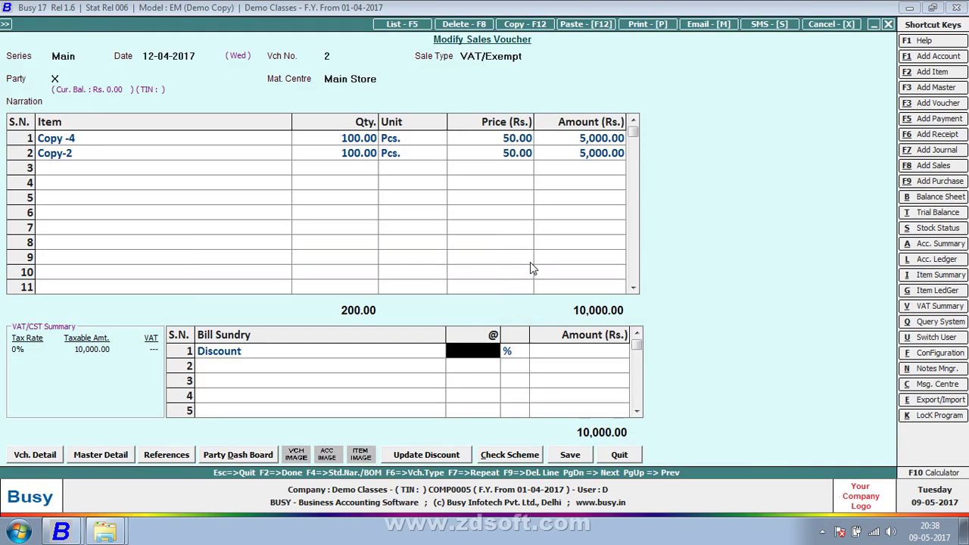
pyautogui.write('5')
pyautogui.press('Return')
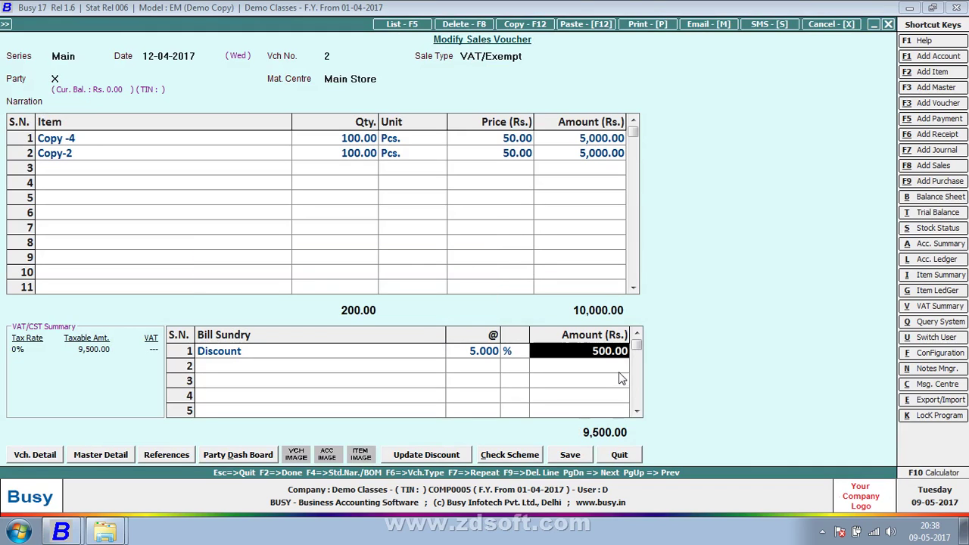
# Step: Save the sales voucher and check the totals in the print preview of its standard invoice
pyautogui.click(572, 455)
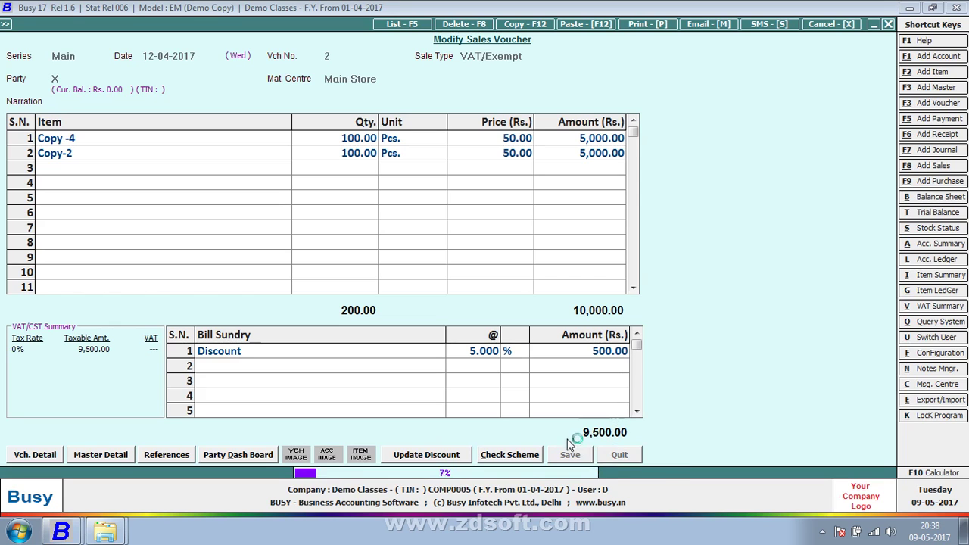
pyautogui.click(511, 298)
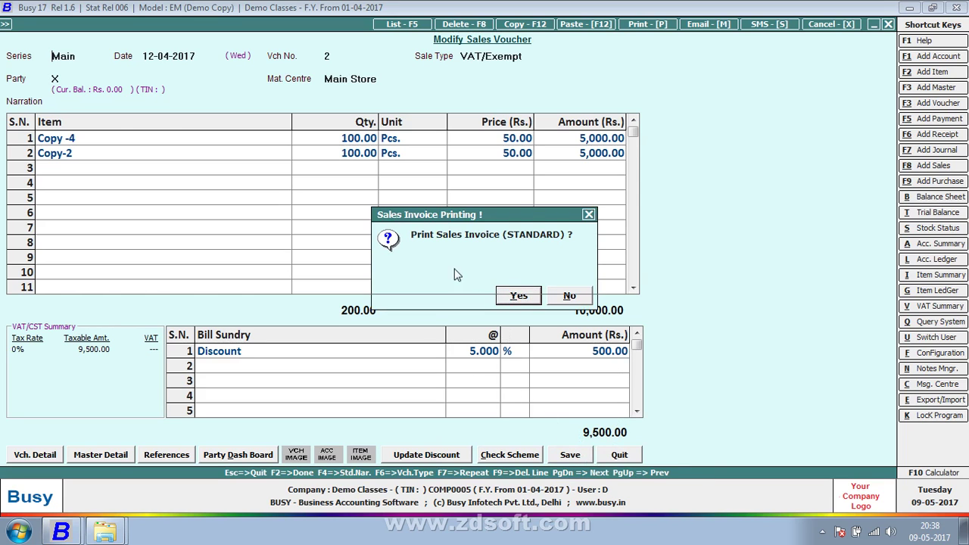
pyautogui.click(139, 135)
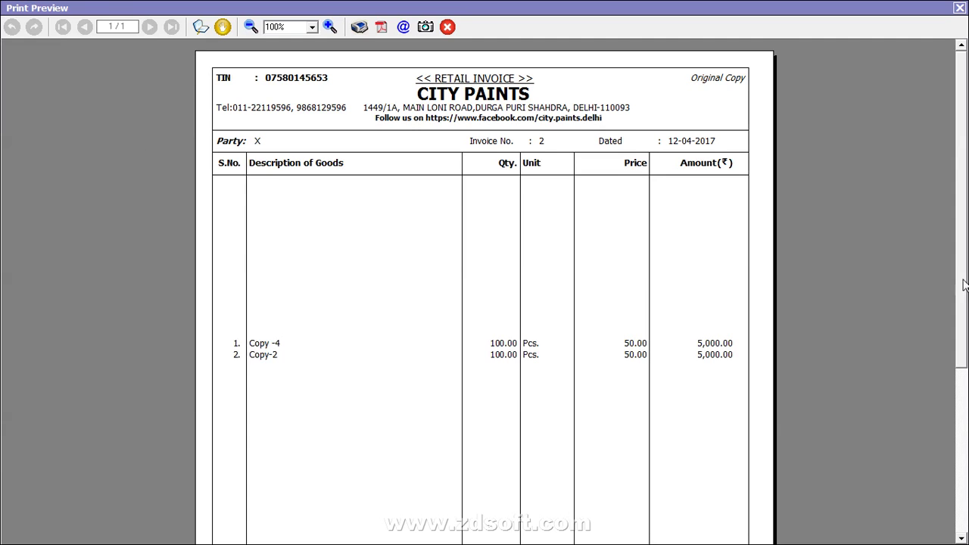
pyautogui.scroll(-3, 780, 433)
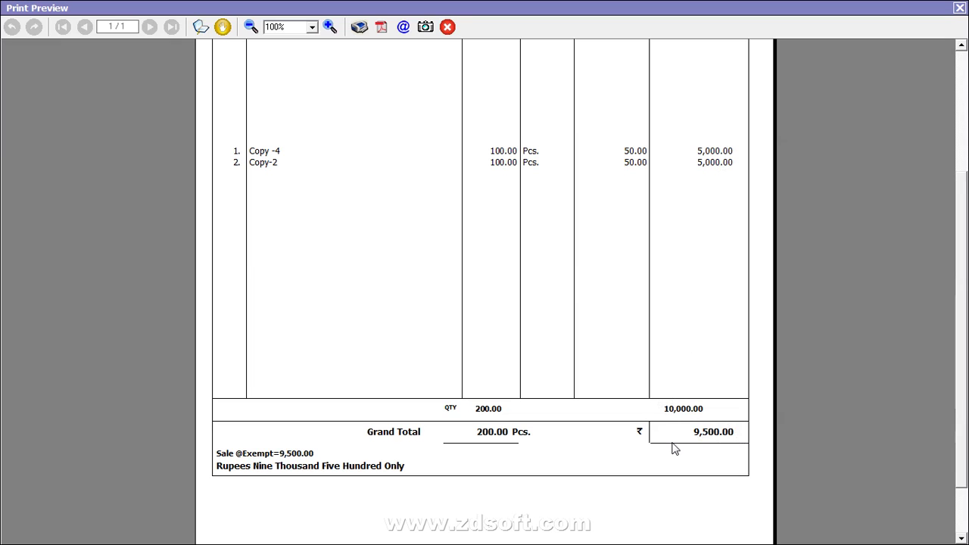
pyautogui.click(960, 7)
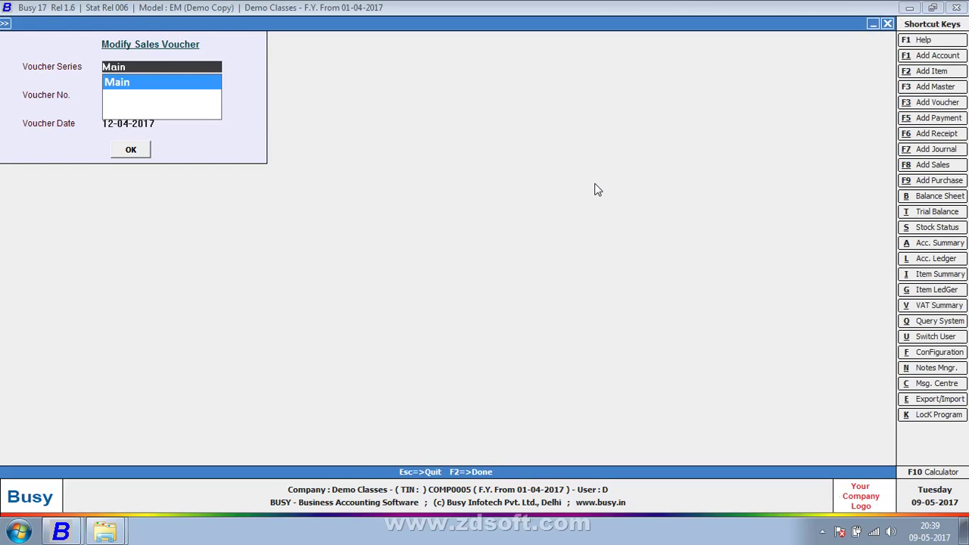
# Step: Review the body configuration of the A-581 sales invoice format and leave it without editing
pyautogui.press('Escape')
pyautogui.press('Escape')
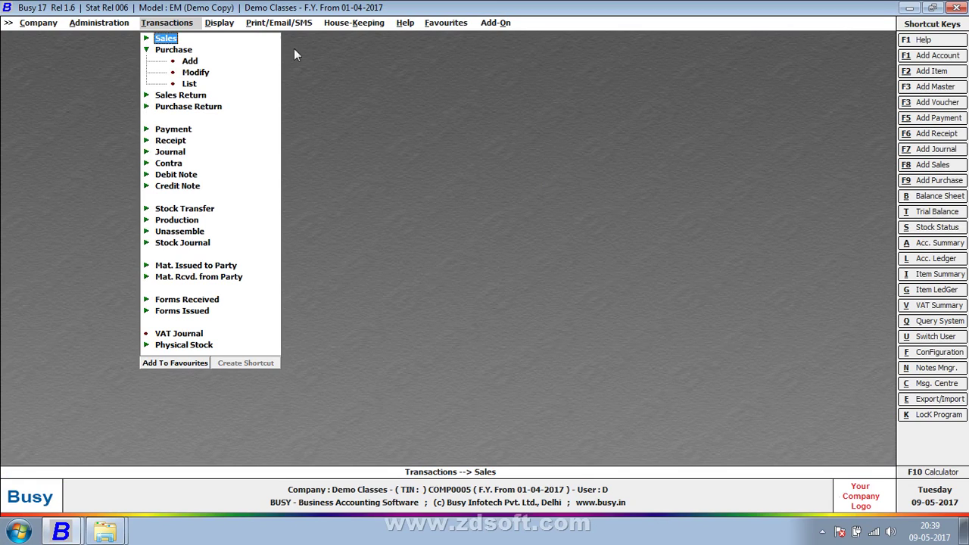
pyautogui.click(105, 23)
pyautogui.click(151, 163)
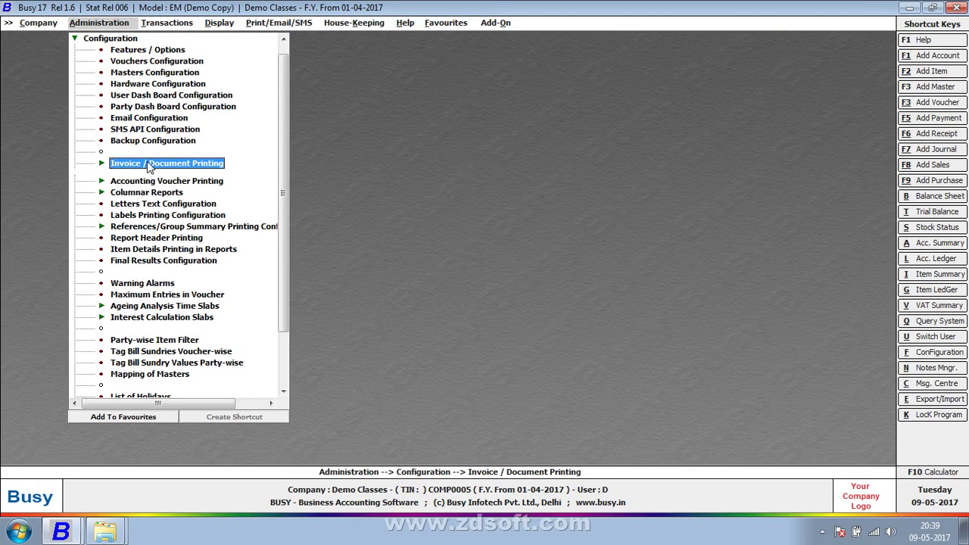
pyautogui.click(156, 186)
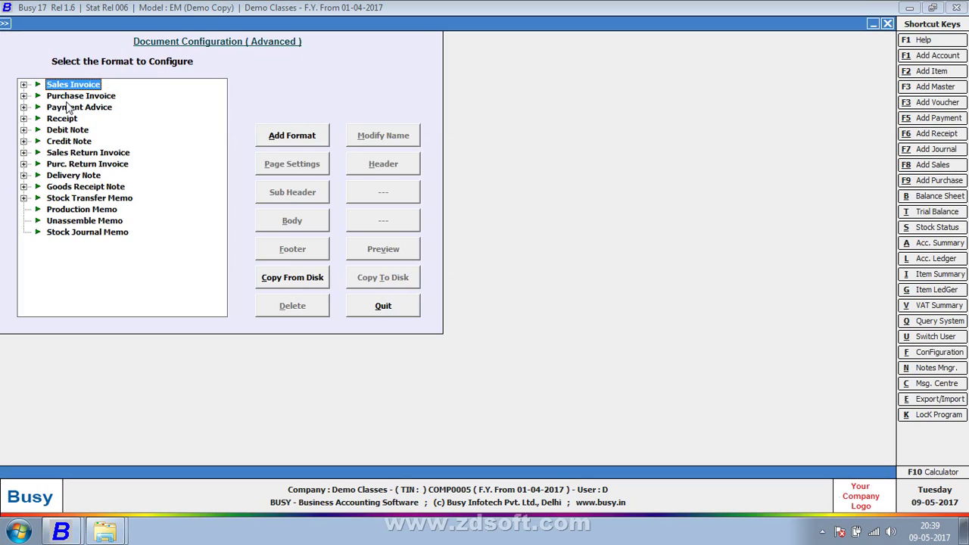
pyautogui.click(23, 85)
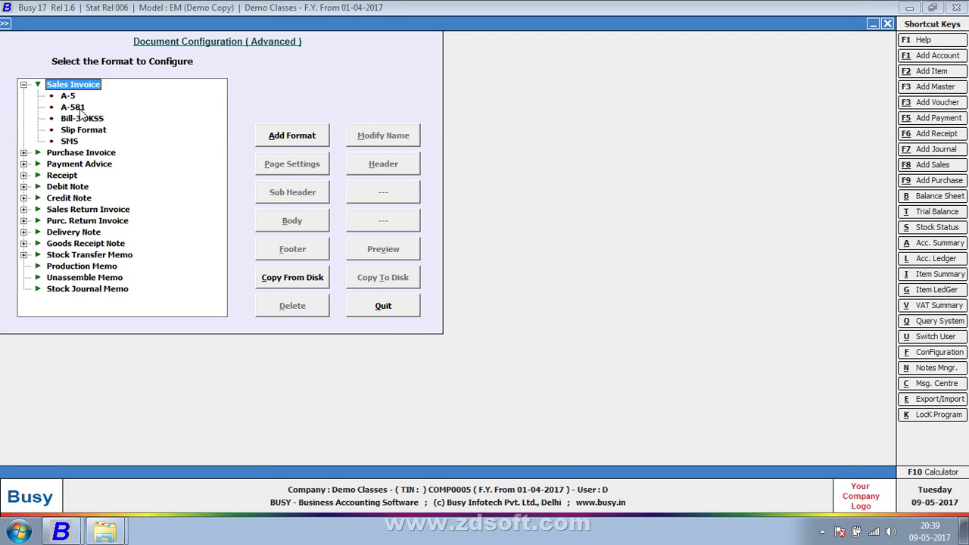
pyautogui.click(76, 108)
pyautogui.click(293, 222)
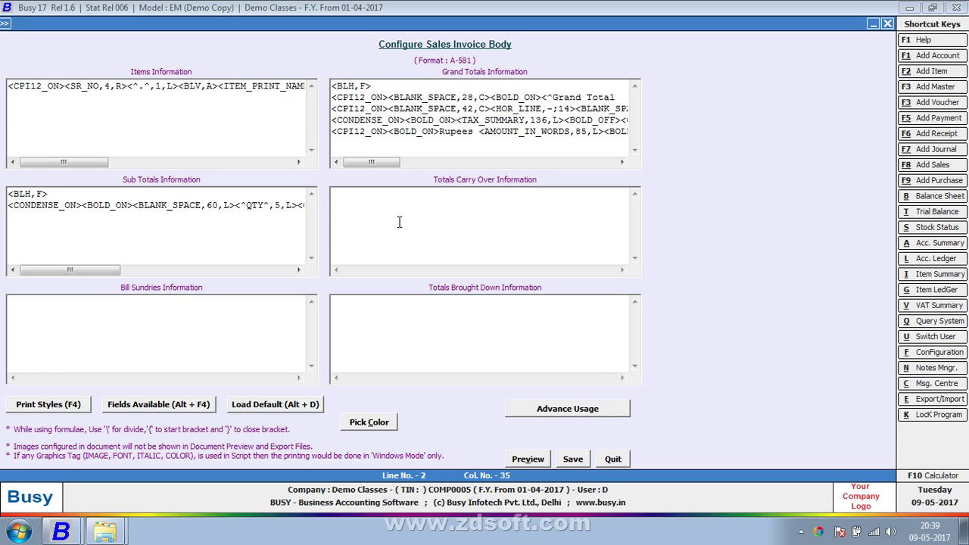
pyautogui.press('Escape')
pyautogui.press('Return')
pyautogui.press('Escape')
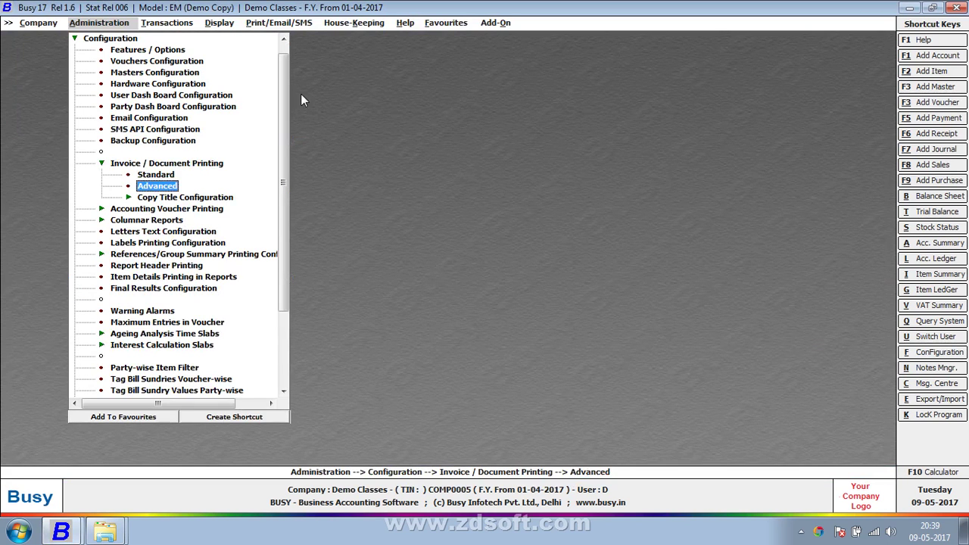
# Step: Reopen the last sales voucher of the Main series, voucher no. 2, for modification
pyautogui.press('Escape')
pyautogui.click(189, 24)
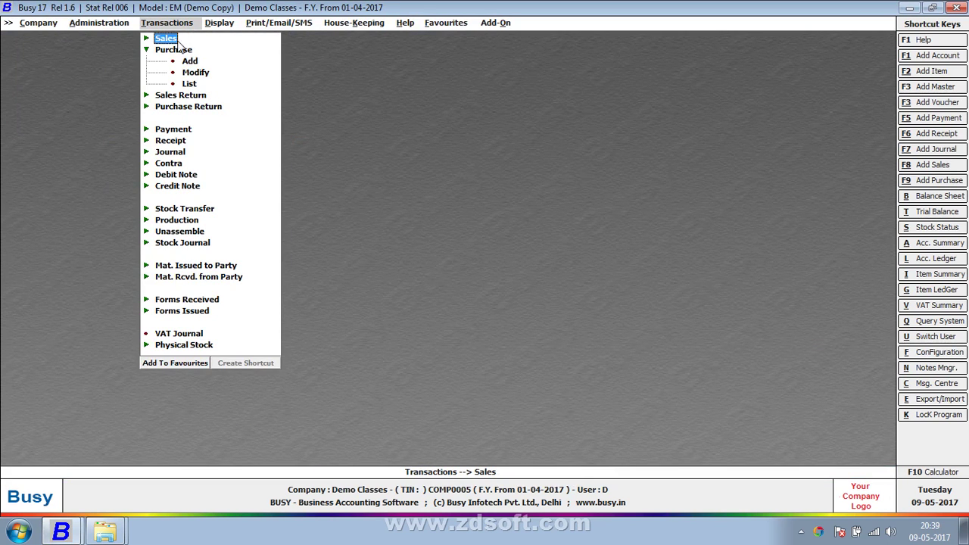
pyautogui.click(191, 62)
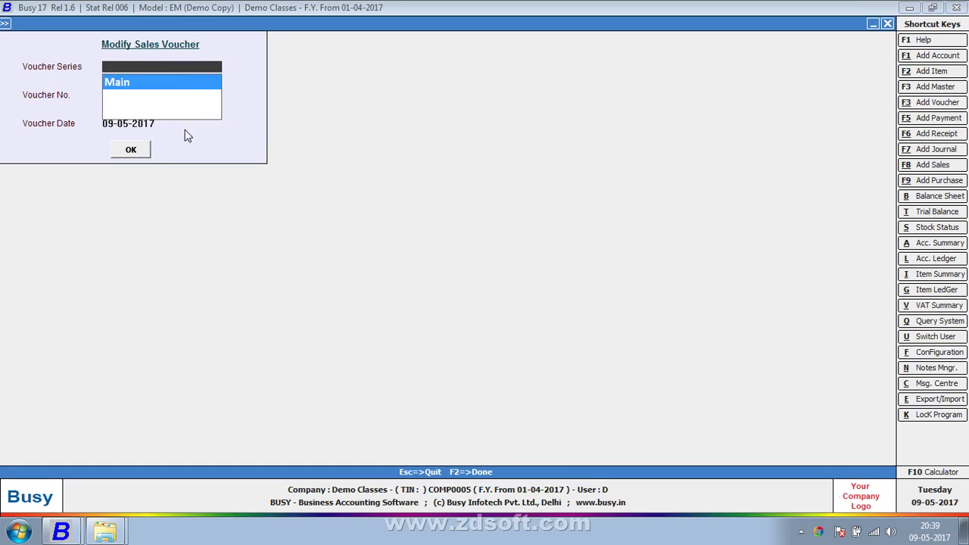
pyautogui.press('Return')
pyautogui.click(139, 148)
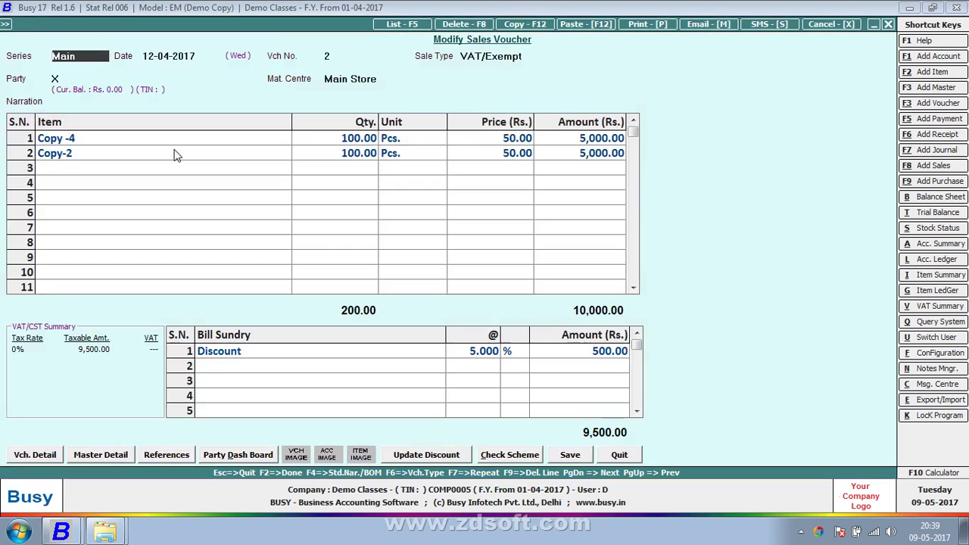
# Step: Insert all items of the General item group into the sales voucher below the Copy-2 row
pyautogui.click(149, 154)
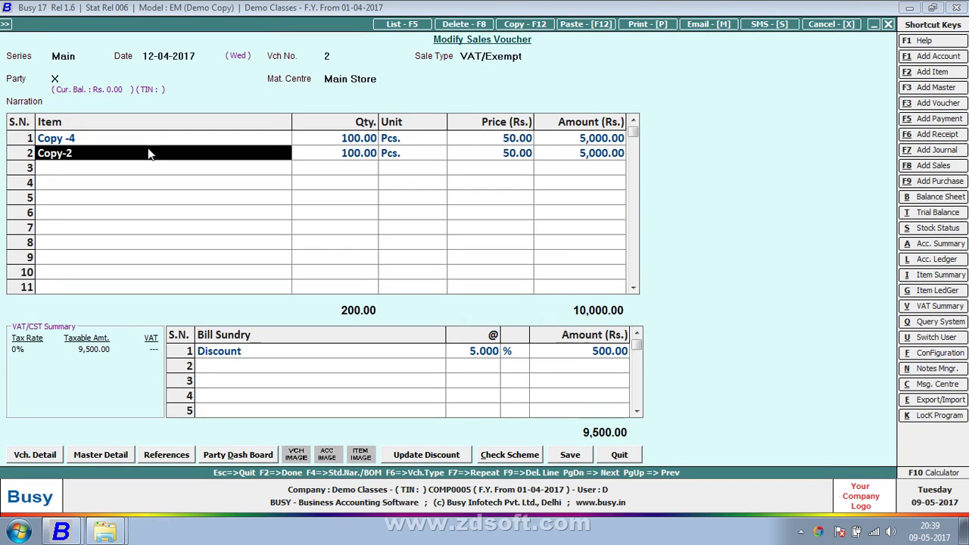
pyautogui.press('F4')
pyautogui.click(404, 286)
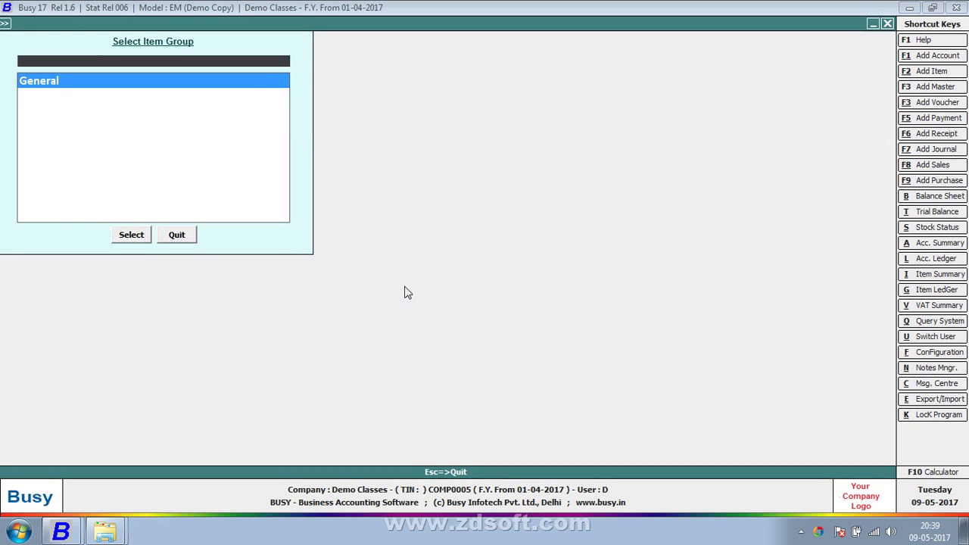
pyautogui.click(131, 234)
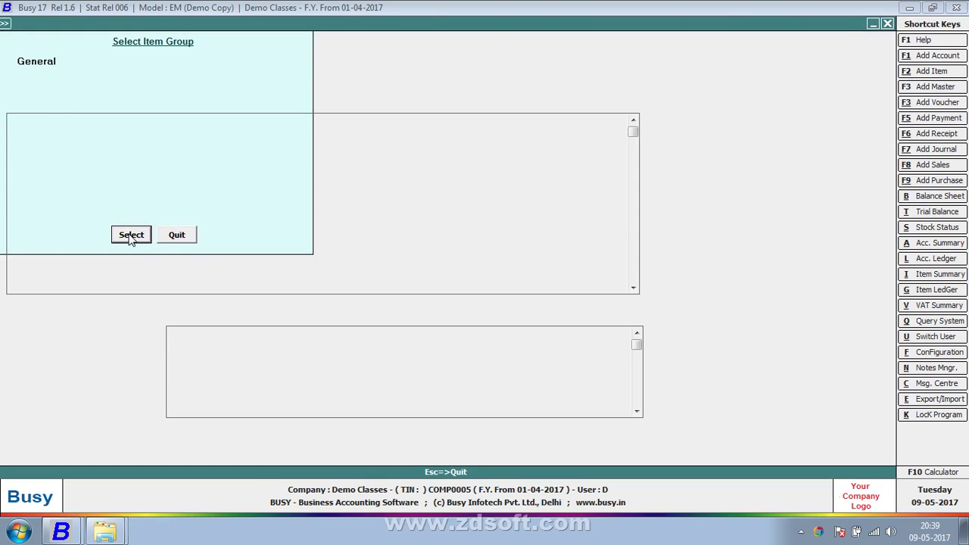
pyautogui.click(131, 235)
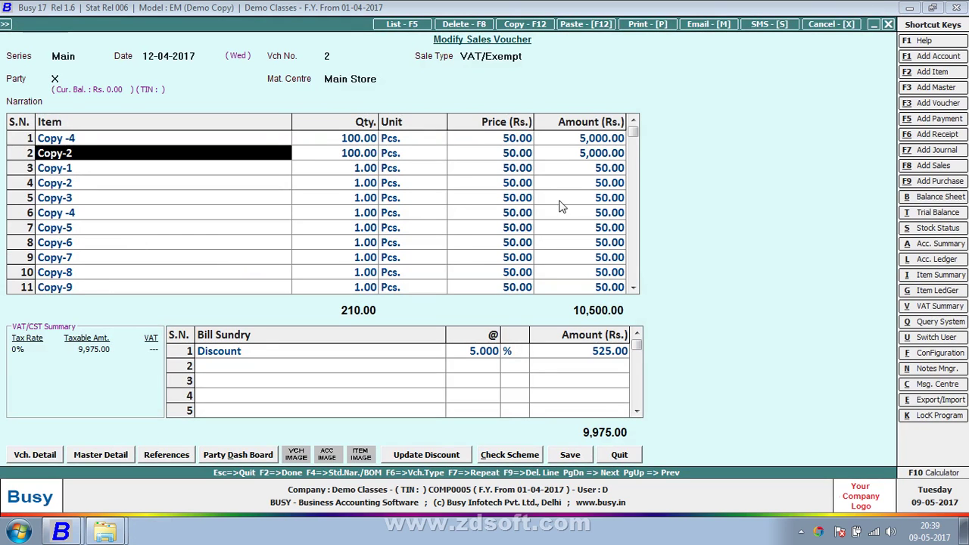
# Step: Insert the General item group's items a second time, starting from the empty item row 13
pyautogui.moveTo(633, 132); pyautogui.dragTo(633, 167)
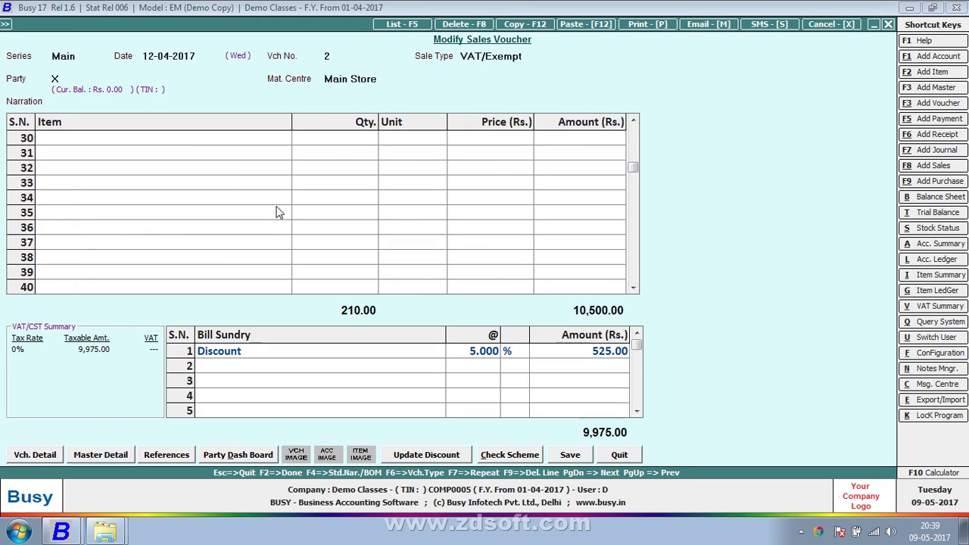
pyautogui.click(195, 144)
pyautogui.press('Up')
pyautogui.press('Up')
pyautogui.press('Up')
pyautogui.press('Up')
pyautogui.press('Up')
pyautogui.press('Up')
pyautogui.press('Up')
pyautogui.press('Up')
pyautogui.press('Up')
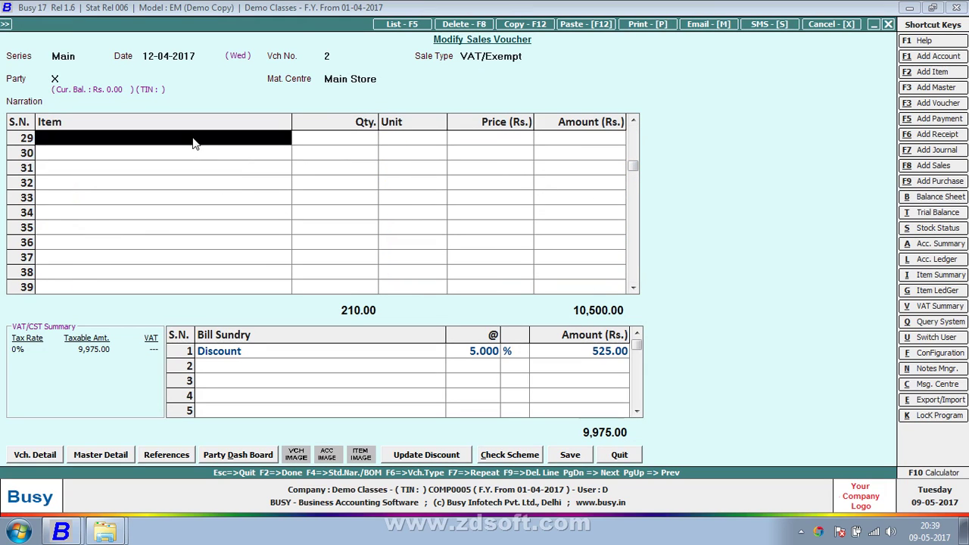
pyautogui.press('Up')
pyautogui.press('Up')
pyautogui.press('Up')
pyautogui.press('Up')
pyautogui.press('Up')
pyautogui.press('Up')
pyautogui.press('Up')
pyautogui.press('Up')
pyautogui.press('Up')
pyautogui.press('Up')
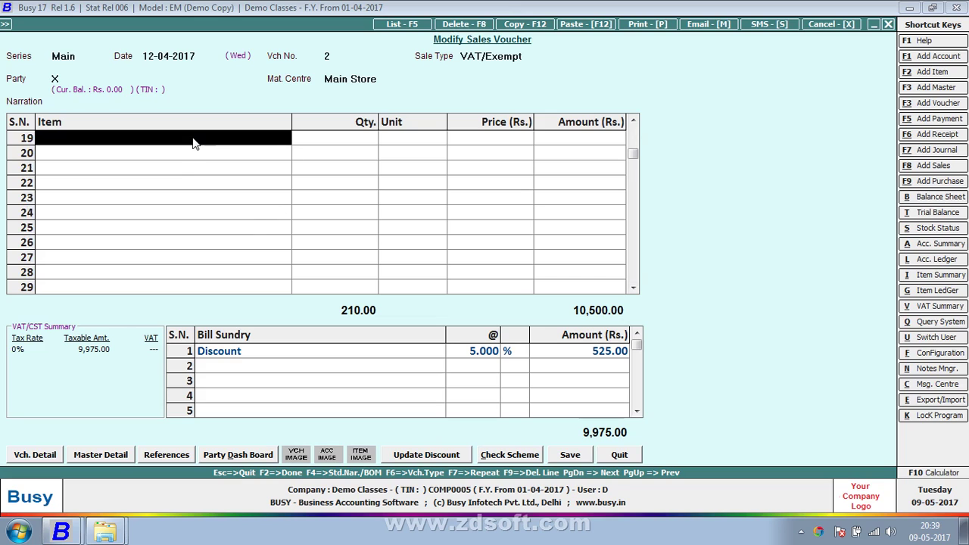
pyautogui.press('Down')
pyautogui.press('Down')
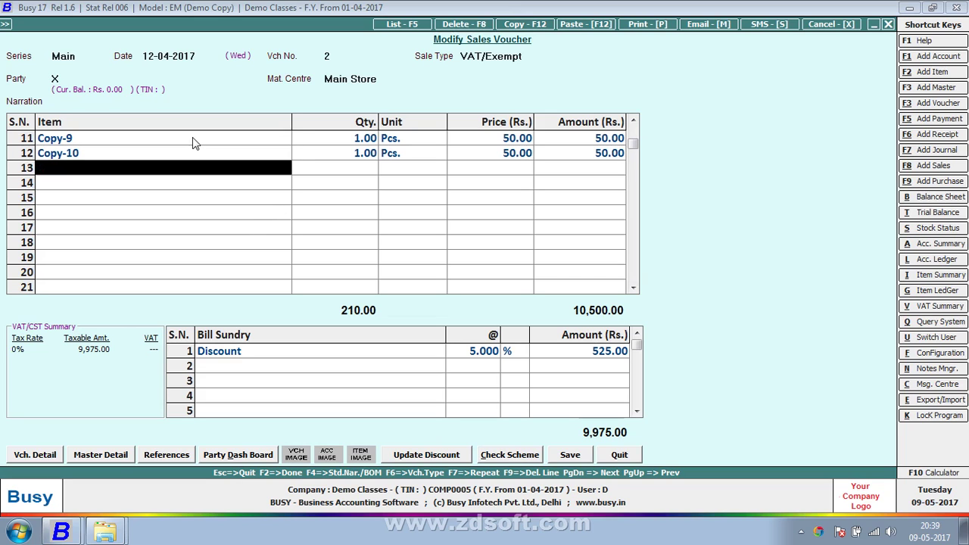
pyautogui.press('F4')
pyautogui.press('Return')
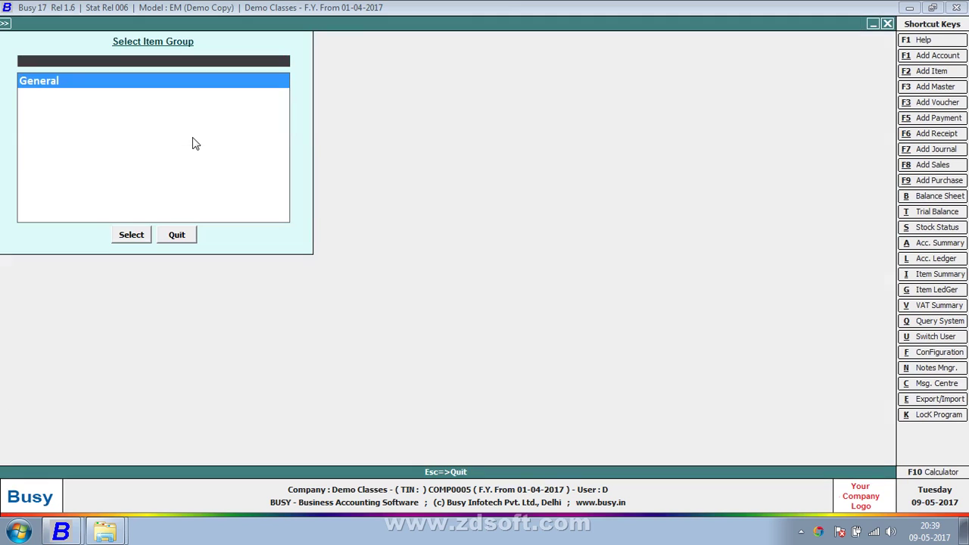
pyautogui.press('Return')
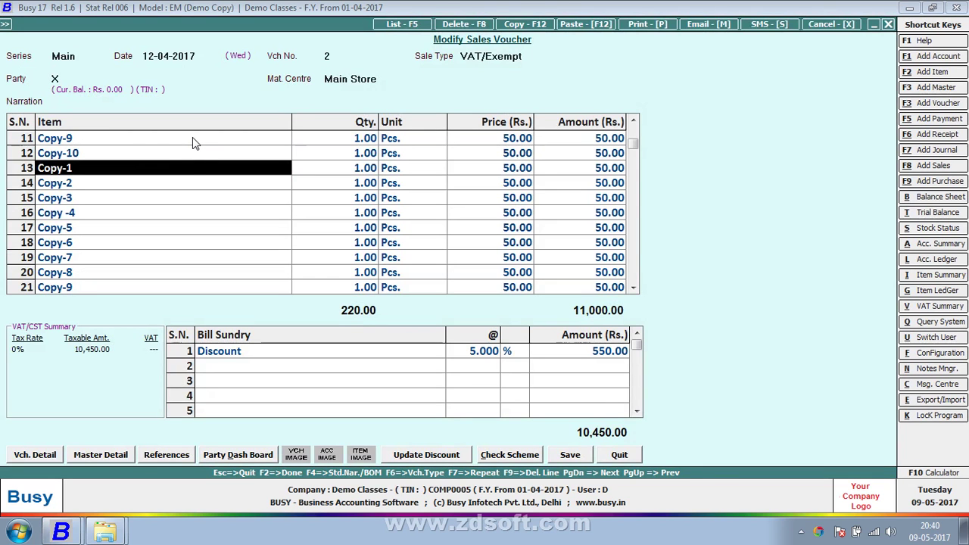
# Step: Go to the empty item row 23 below the second batch of General group items
pyautogui.click(194, 153)
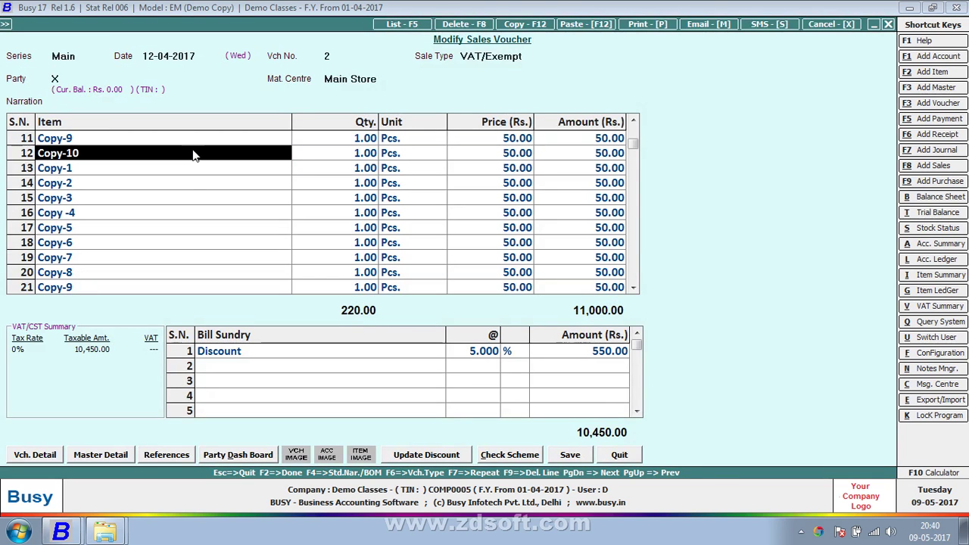
pyautogui.moveTo(630, 149); pyautogui.dragTo(632, 163)
pyautogui.click(213, 157)
pyautogui.press('Up')
pyautogui.press('Up')
pyautogui.press('Up')
pyautogui.press('Up')
pyautogui.press('Up')
pyautogui.press('Up')
pyautogui.press('Up')
pyautogui.press('Up')
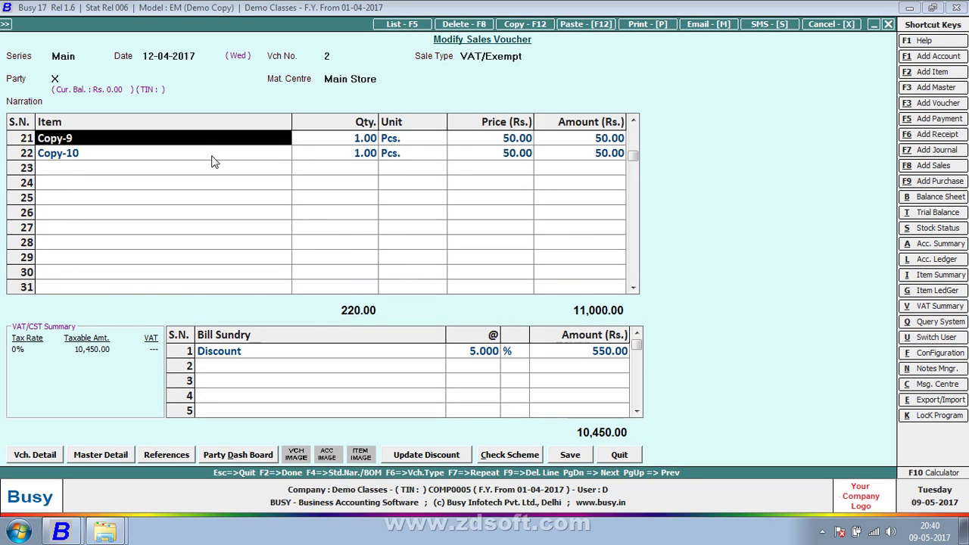
pyautogui.press('Down')
pyautogui.press('Down')
pyautogui.press('F4')
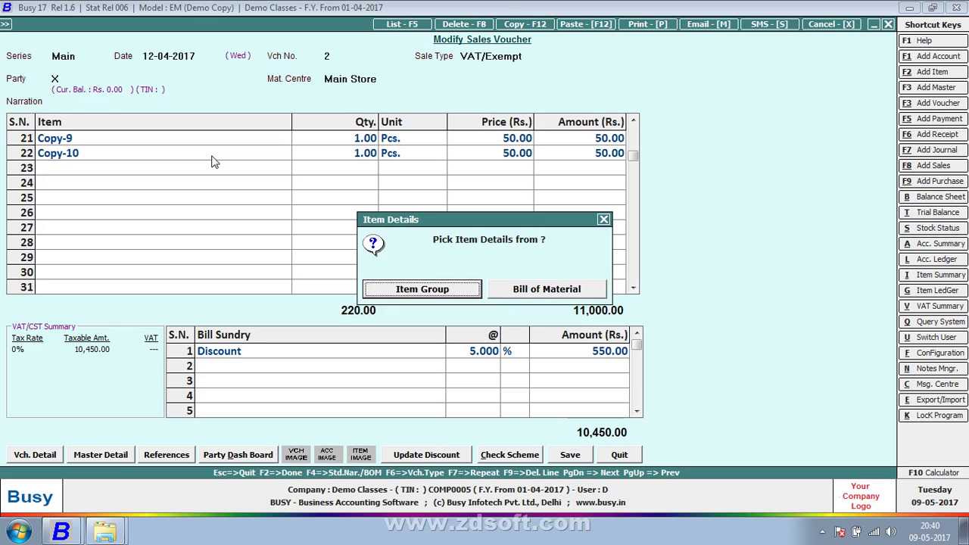
pyautogui.press('Right')
pyautogui.press('Escape')
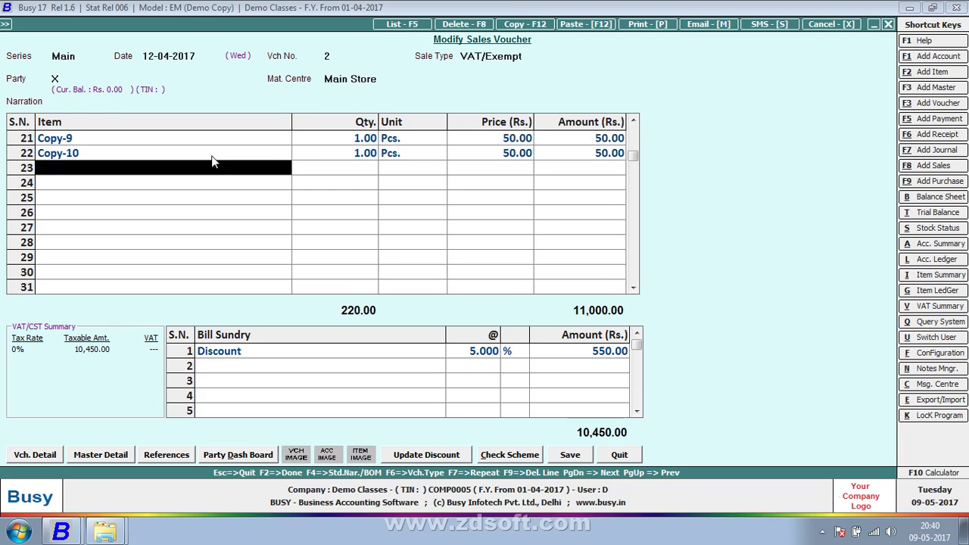
# Step: Repeat the Copy-10 item from the row above into item rows 23 to 44 of the voucher
pyautogui.press('F7')
pyautogui.press('F7')
pyautogui.press('F7')
pyautogui.press('F7')
pyautogui.press('Down')
pyautogui.press('Down')
pyautogui.press('Down')
pyautogui.press('Up')
pyautogui.press('Up')
pyautogui.press('Up')
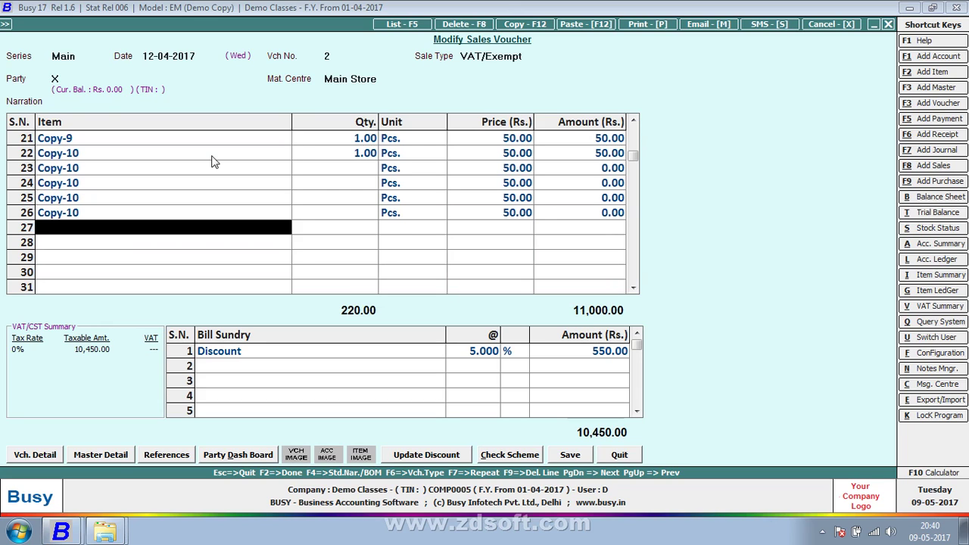
pyautogui.press('F7')
pyautogui.press('F7')
pyautogui.press('F7')
pyautogui.press('F7')
pyautogui.press('F7')
pyautogui.press('F7')
pyautogui.press('F7')
pyautogui.press('F7')
pyautogui.press('F7')
pyautogui.press('F7')
pyautogui.press('F7')
pyautogui.press('F7')
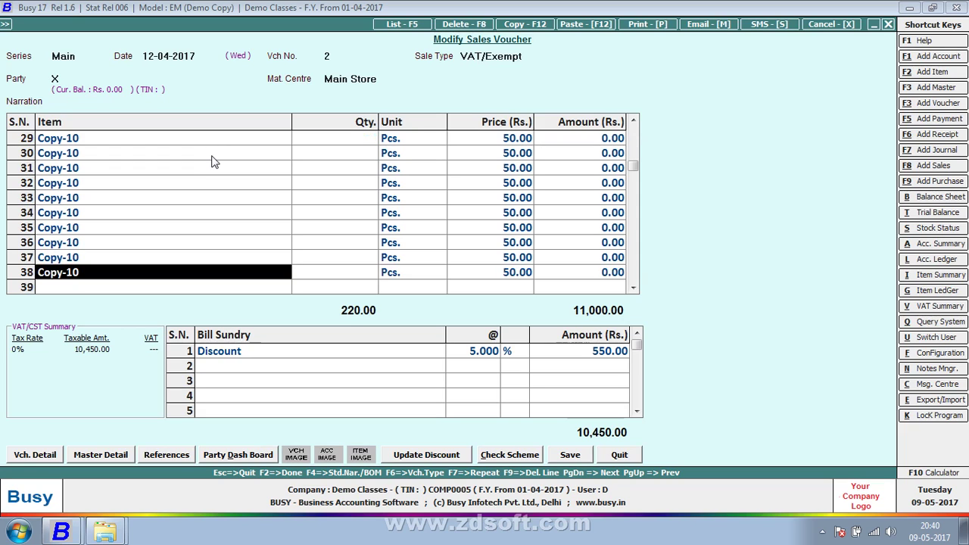
pyautogui.press('F7')
pyautogui.press('F7')
pyautogui.press('F7')
pyautogui.press('F7')
pyautogui.press('F7')
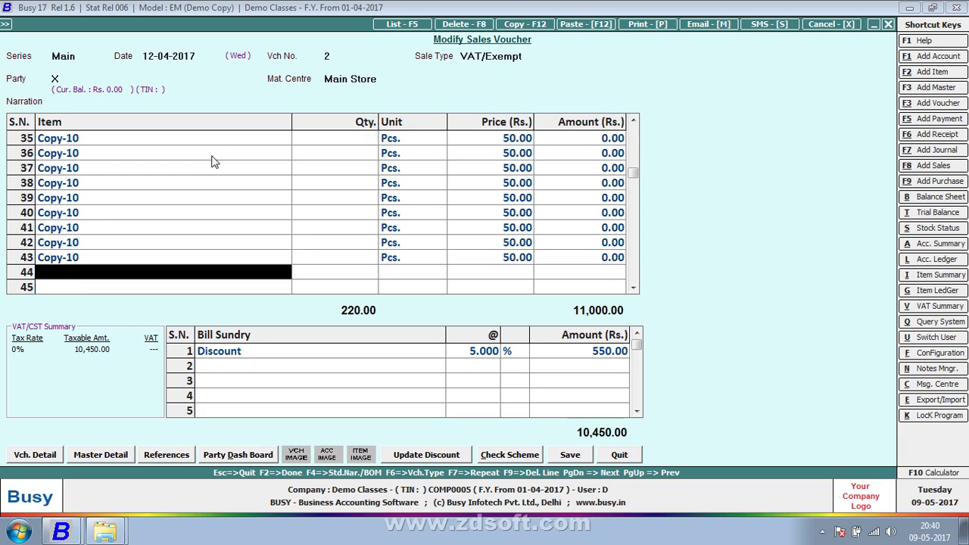
pyautogui.press('F7')
# Step: Set the quantity to 1 for the Copy-10 items in rows 23 to 34
pyautogui.press('Up')
pyautogui.press('Up')
pyautogui.press('Return')
pyautogui.press('Return')
pyautogui.press('Up')
pyautogui.press('Up')
pyautogui.press('Up')
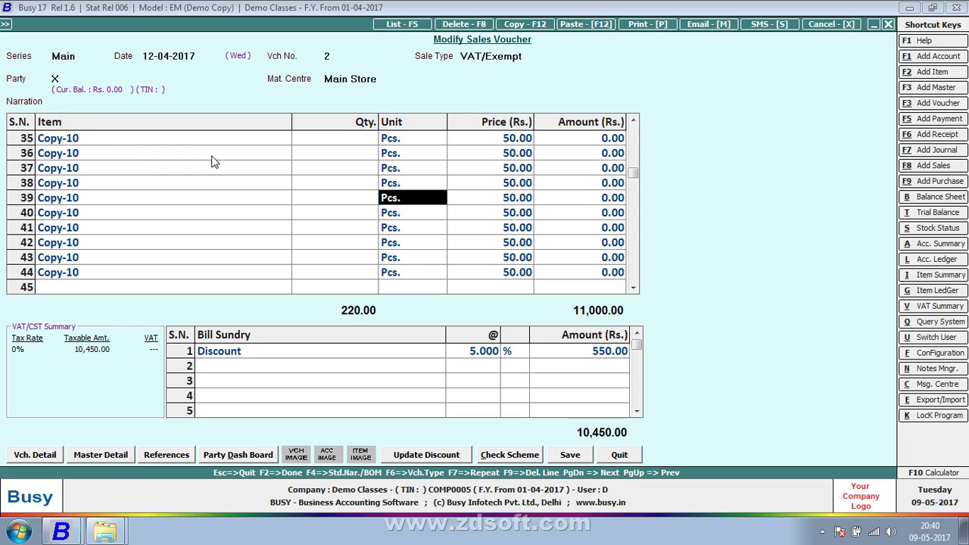
pyautogui.press('Up')
pyautogui.press('Up')
pyautogui.press('Up')
pyautogui.press('Up')
pyautogui.press('Up')
pyautogui.press('Up')
pyautogui.press('Up')
pyautogui.press('Up')
pyautogui.press('Up')
pyautogui.press('Up')
pyautogui.press('Up')
pyautogui.press('Up')
pyautogui.press('Up')
pyautogui.press('Up')
pyautogui.press('Up')
pyautogui.press('Up')
pyautogui.press('Up')
pyautogui.press('Up')
pyautogui.press('Up')
pyautogui.press('Up')
pyautogui.press('Left')
pyautogui.press('Down')
pyautogui.press('Down')
pyautogui.press('Down')
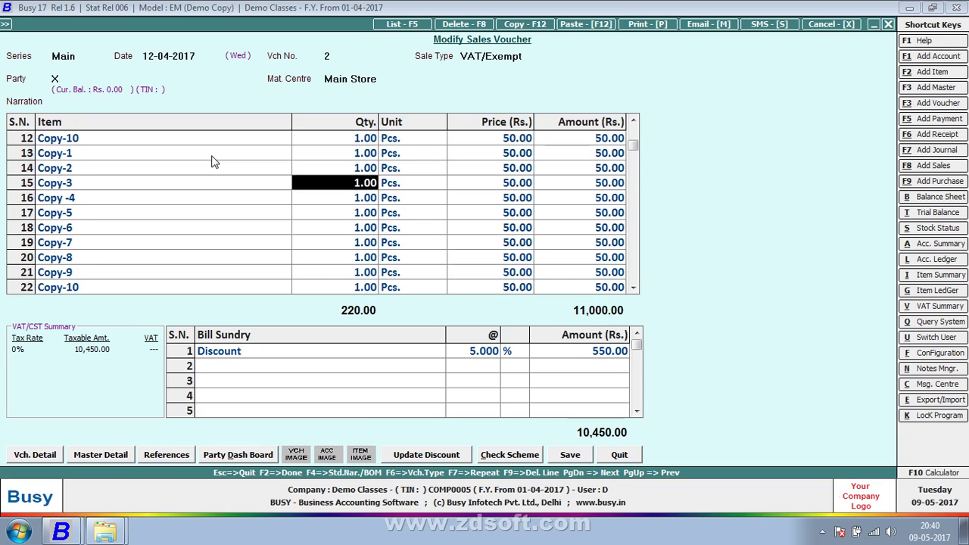
pyautogui.press('Down')
pyautogui.press('Down')
pyautogui.press('Down')
pyautogui.press('Down')
pyautogui.press('Down')
pyautogui.press('Down')
pyautogui.press('Down')
pyautogui.press('Down')
pyautogui.press('Down')
pyautogui.press('Up')
pyautogui.press('Up')
pyautogui.press('Down')
pyautogui.press('Down')
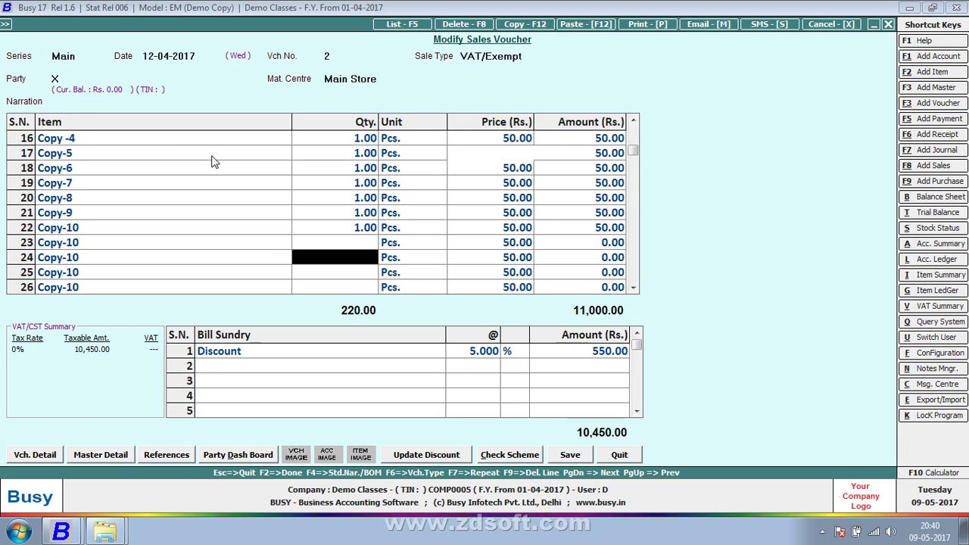
pyautogui.press('Down')
pyautogui.press('Up')
pyautogui.press('Up')
pyautogui.press('Up')
pyautogui.press('Down')
pyautogui.write('1')
pyautogui.press('Return')
pyautogui.write('1 ')
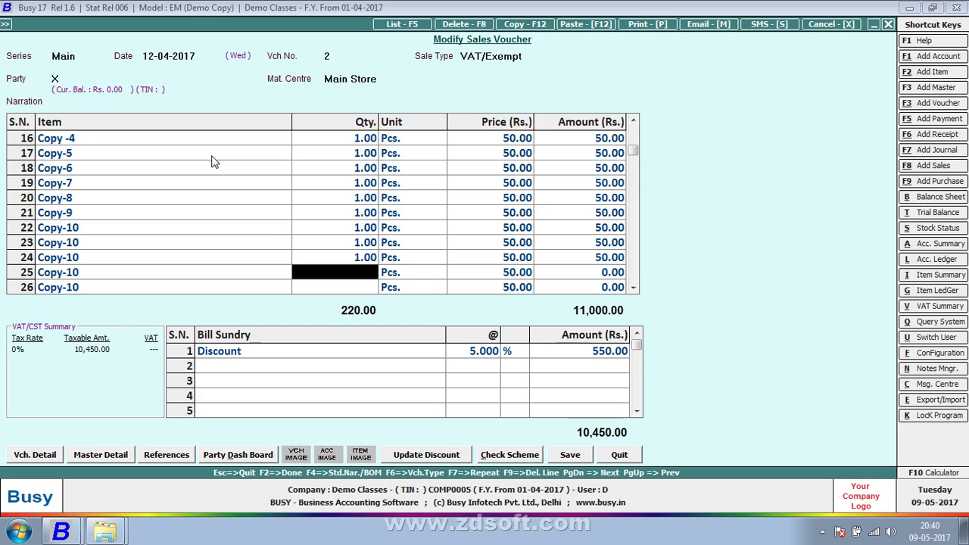
pyautogui.write('1 1 1 1')
pyautogui.press('Down')
pyautogui.press('Down')
pyautogui.press('Up')
pyautogui.press('Up')
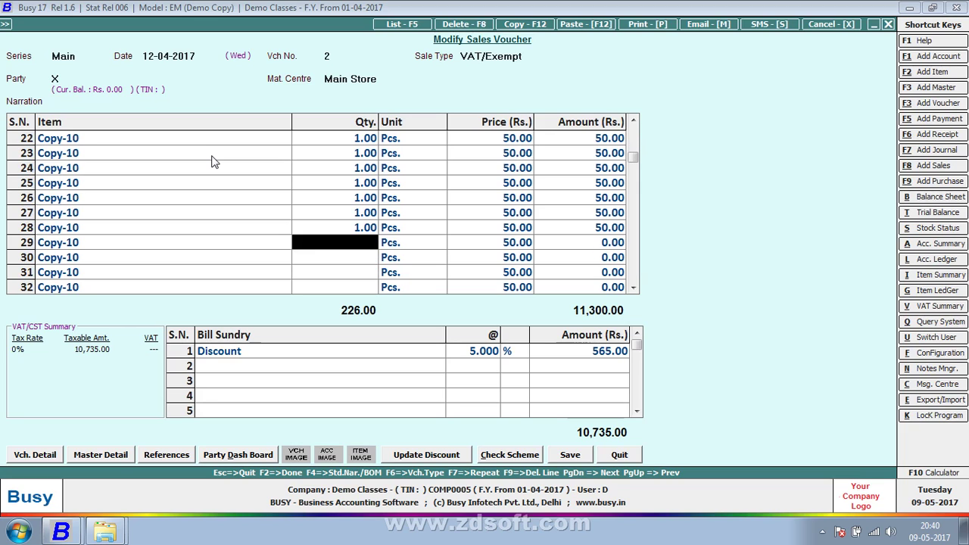
pyautogui.write('1')
pyautogui.press('Return')
pyautogui.write('1 1 1 1 1 ')
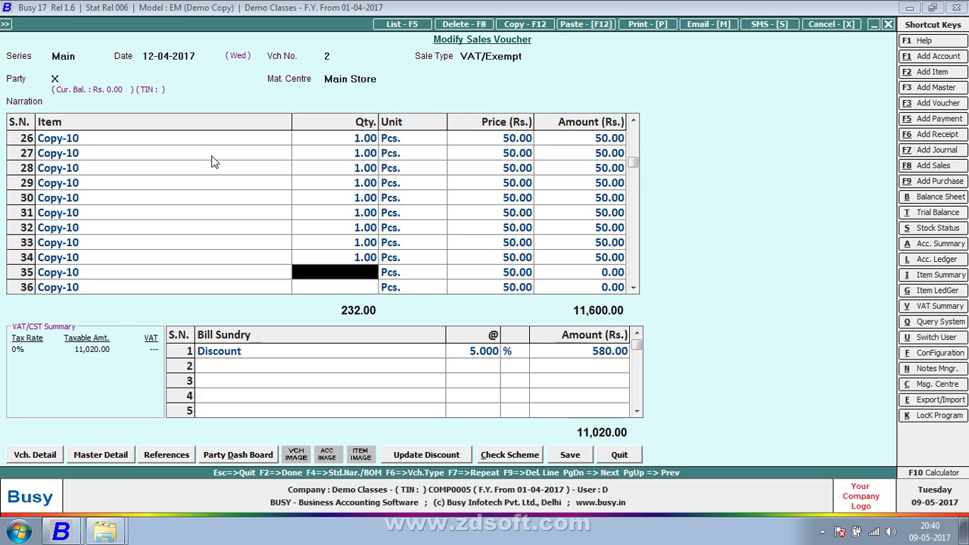
# Step: Set the quantity to 1 for the remaining Copy-10 items in rows 35 to 44
pyautogui.write('1')
pyautogui.press('Return')
pyautogui.write('1 1')
pyautogui.press('Down')
pyautogui.press('Down')
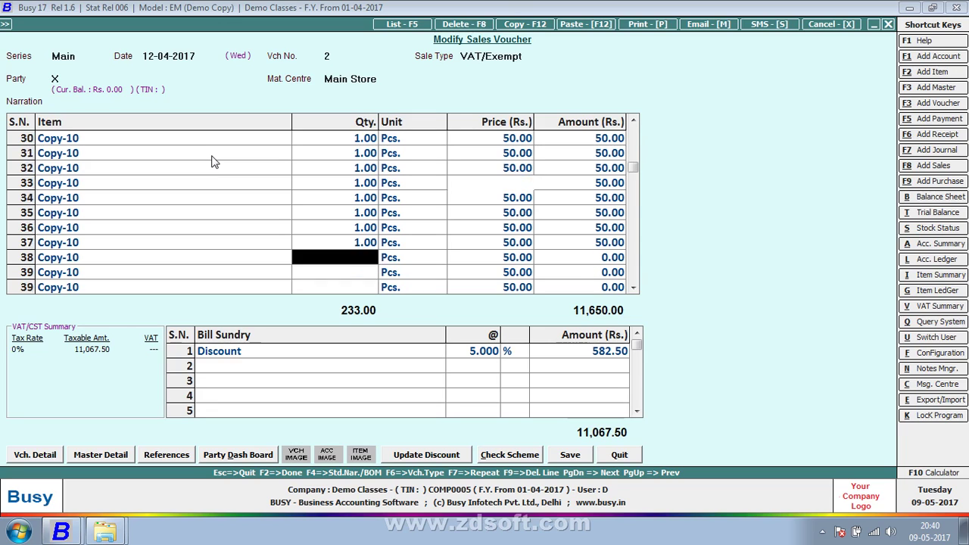
pyautogui.press('Up')
pyautogui.press('Up')
pyautogui.write('1 1 1')
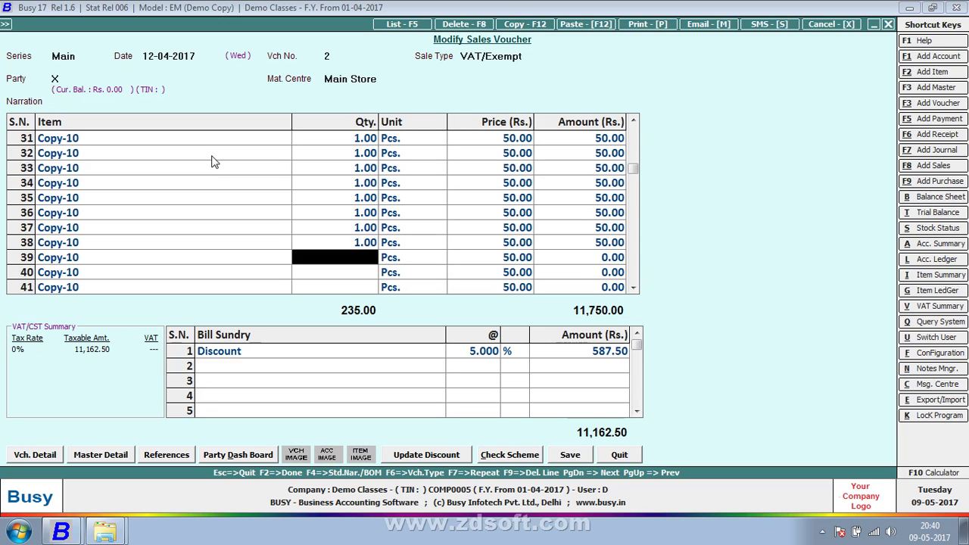
pyautogui.press('Up')
pyautogui.press('Up')
pyautogui.press('Up')
pyautogui.press('Down')
pyautogui.press('Down')
pyautogui.press('Down')
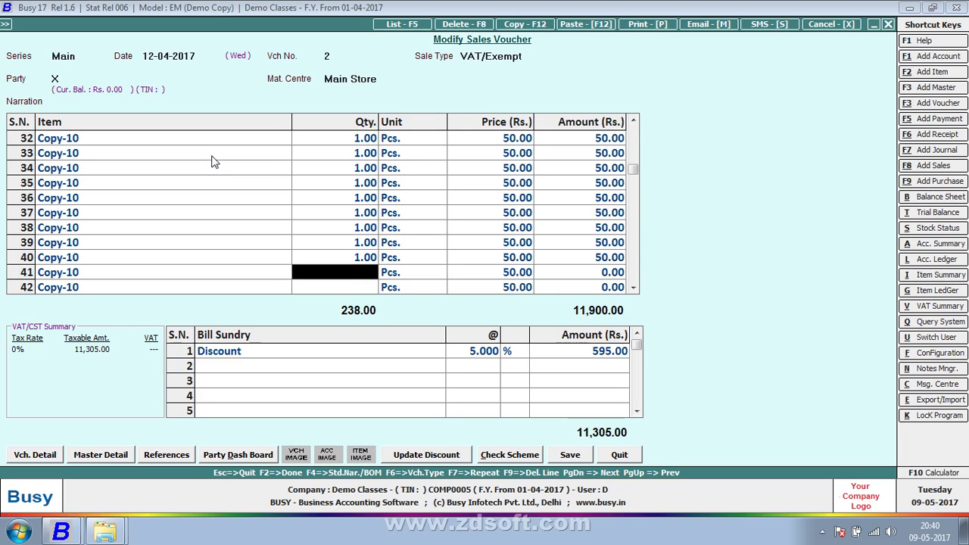
pyautogui.write('1 1 1 1 1 1')
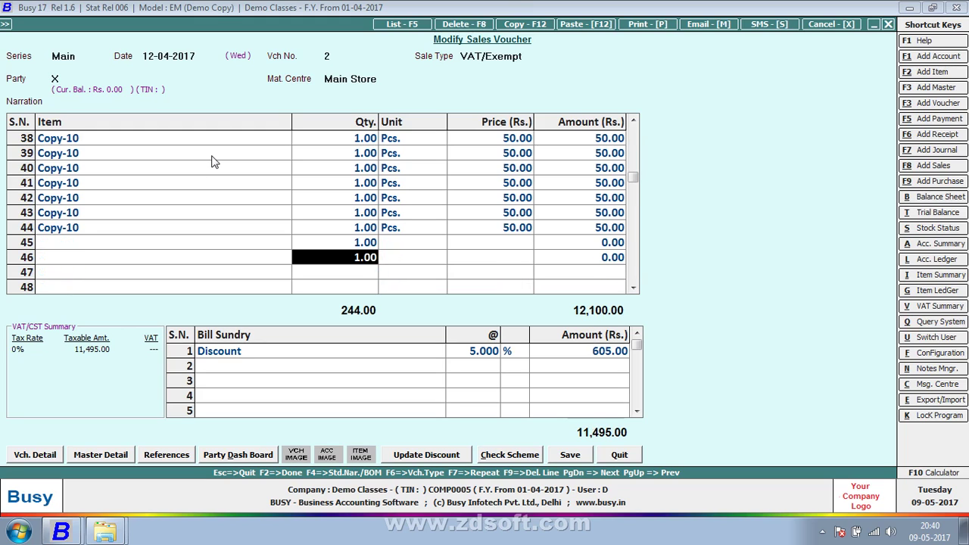
# Step: Clear the stray quantities below item row 44 and save the sales voucher
pyautogui.press('BackSpace')
pyautogui.press('Up')
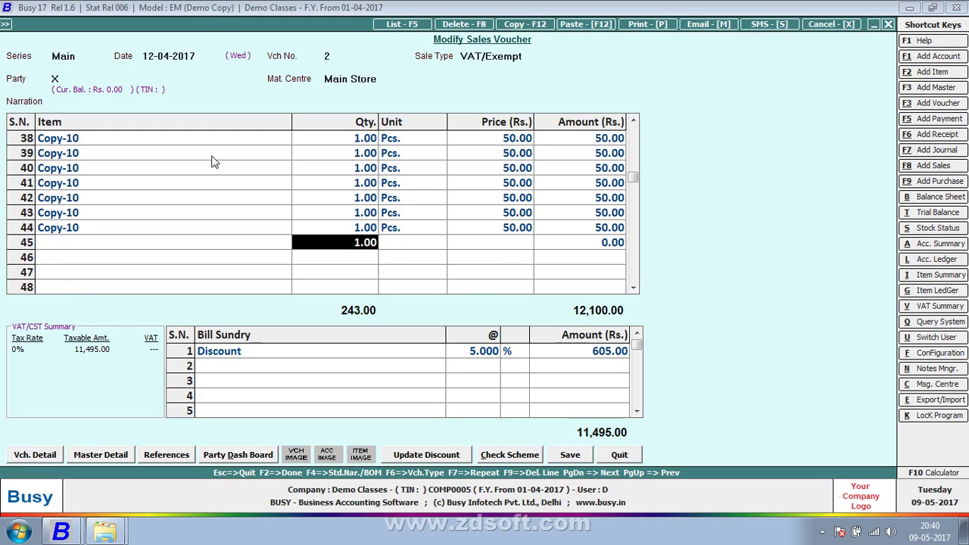
pyautogui.press('Escape')
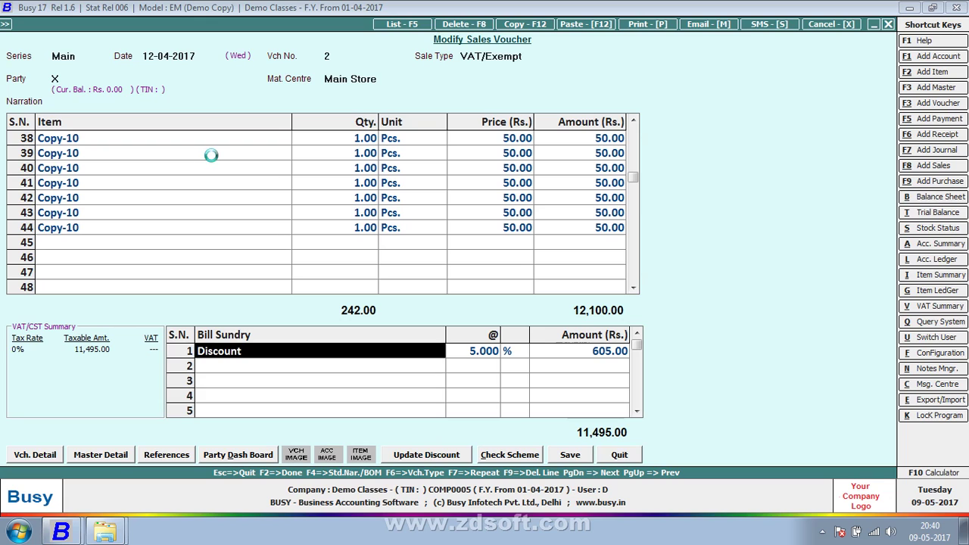
pyautogui.press('Escape')
pyautogui.press('Right')
pyautogui.press('Return')
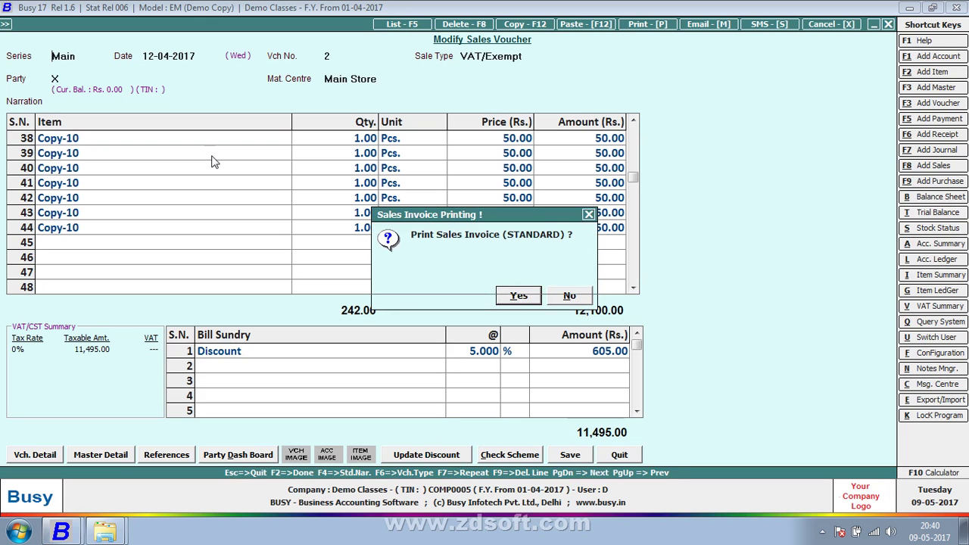
# Step: Start printing the saved sales invoice and preview it in the A-581 format
pyautogui.press('Return')
pyautogui.press('Return')
pyautogui.press('Up')
pyautogui.press('Down')
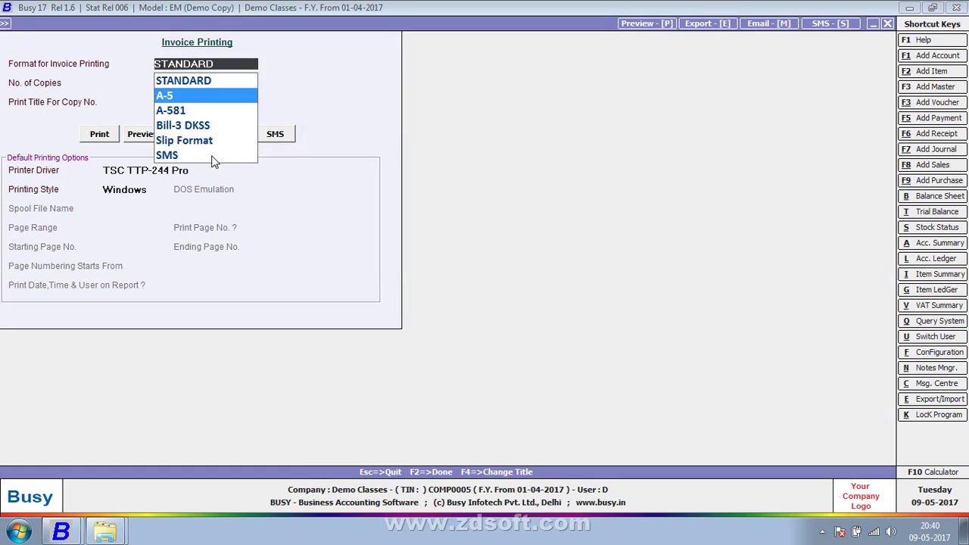
pyautogui.press('Down')
pyautogui.press('Return')
pyautogui.press('Return')
pyautogui.press('Return')
pyautogui.press('Right')
pyautogui.press('Return')
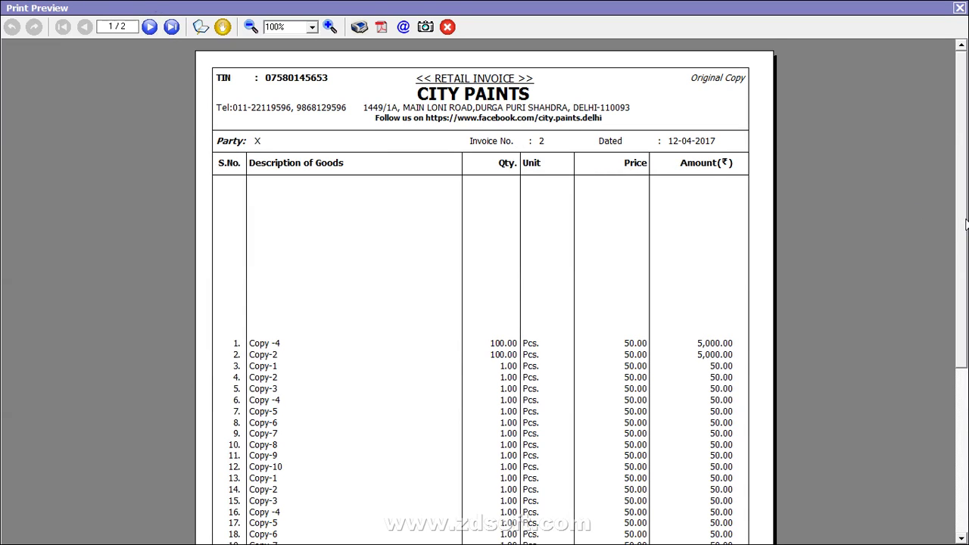
# Step: Examine item rows and totals on both pages of the A-581 invoice preview, and close it
pyautogui.scroll(-3, 965, 224)
pyautogui.scroll(-4, 873, 424)
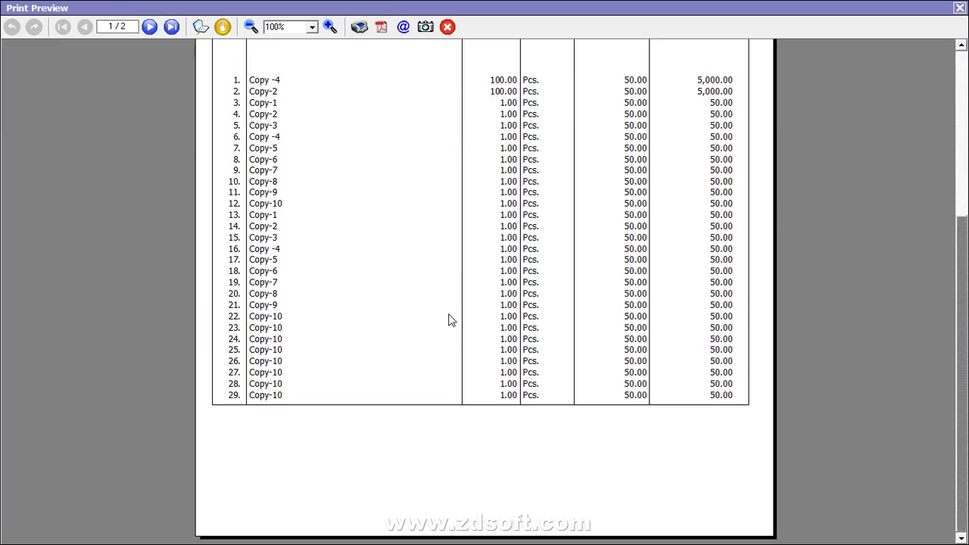
pyautogui.click(150, 27)
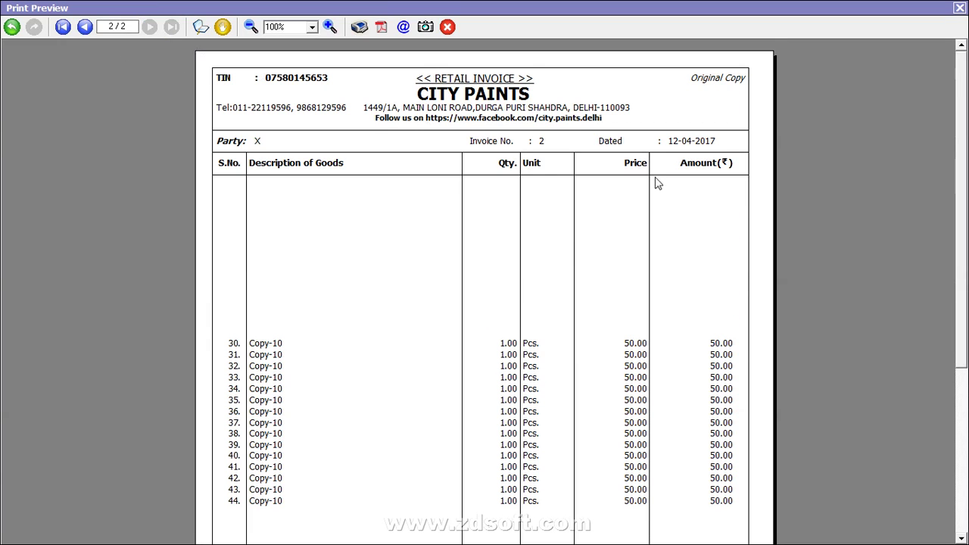
pyautogui.scroll(-5, 318, 421)
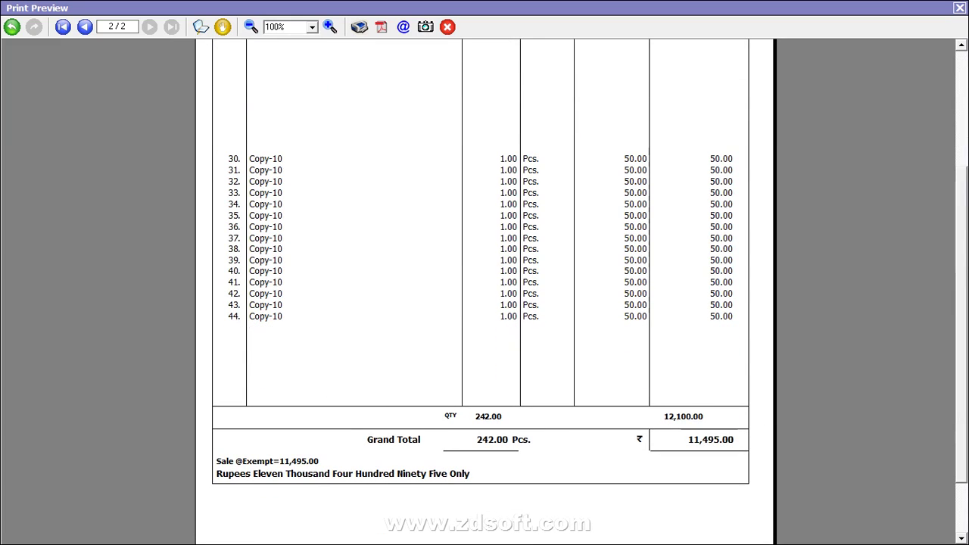
pyautogui.scroll(5, 962, 212)
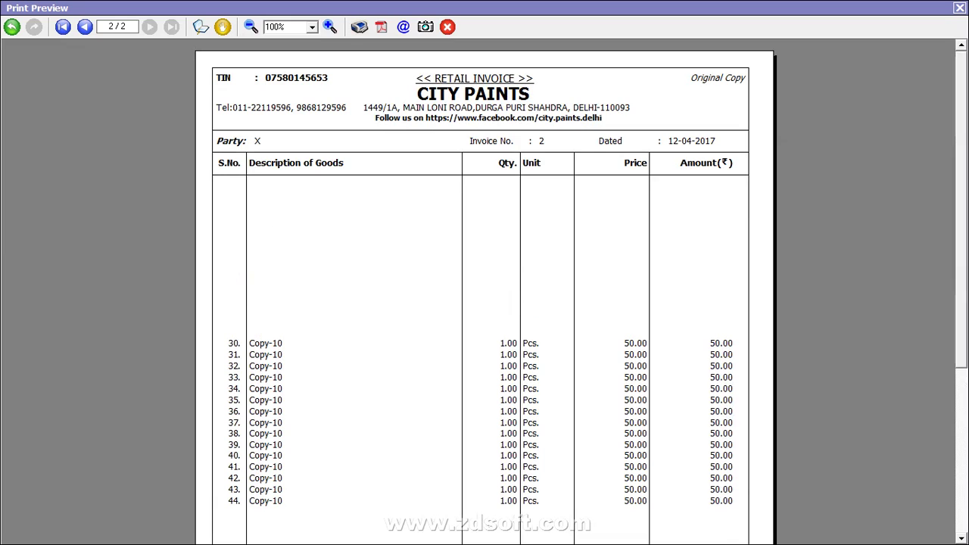
pyautogui.click(959, 9)
pyautogui.click(958, 9)
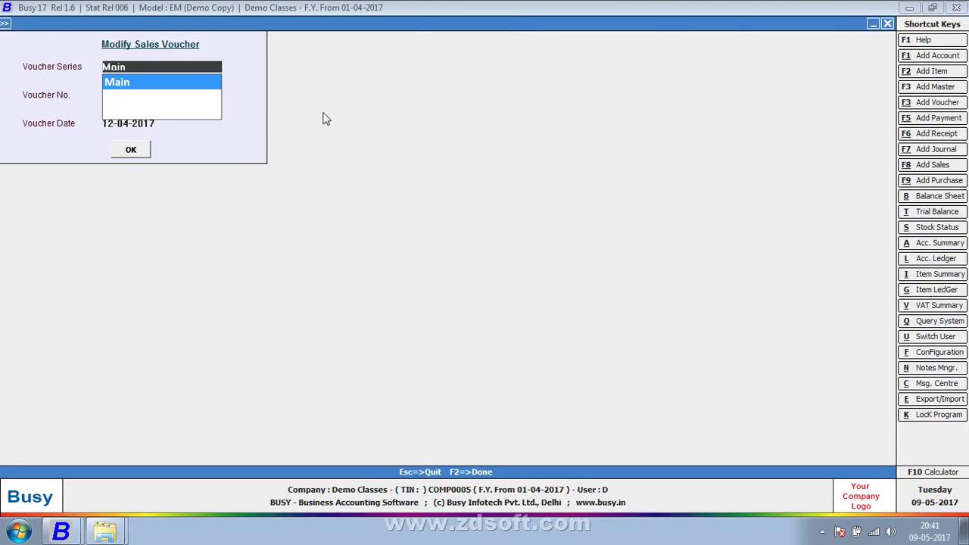
# Step: Reopen sales voucher 2 of the Main series and preview its invoice in the A-5 format
pyautogui.press('Return')
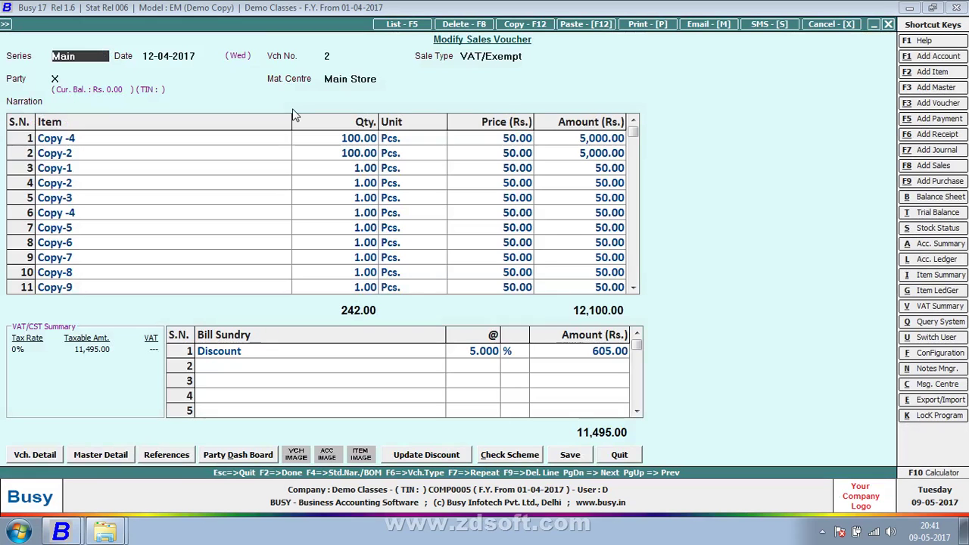
pyautogui.press('Escape')
pyautogui.hotkey('alt', 'p')
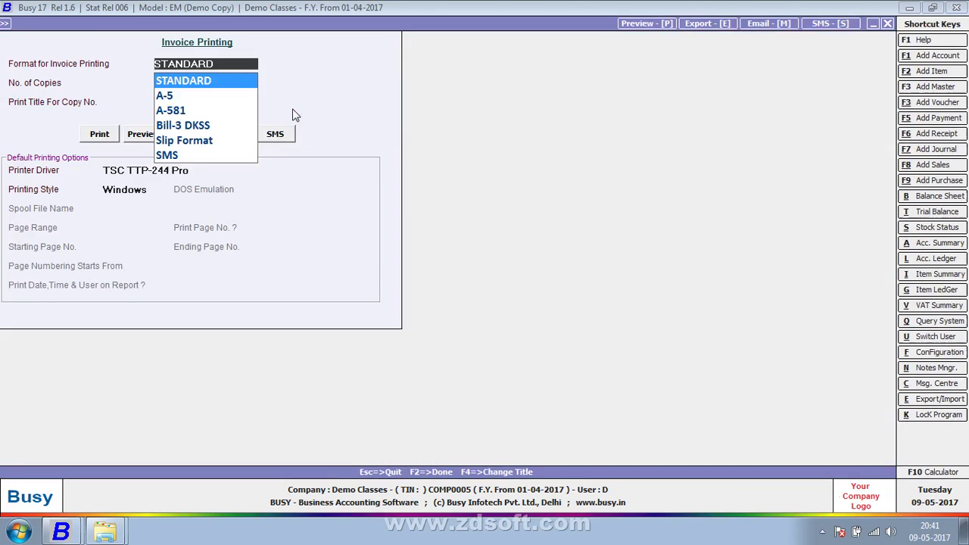
pyautogui.press('Return')
pyautogui.press('Up')
pyautogui.press('Down')
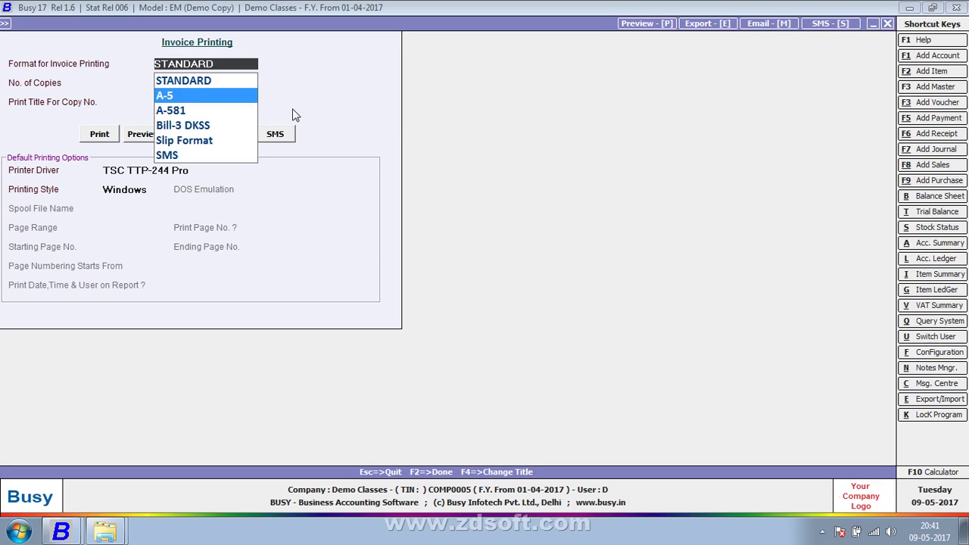
pyautogui.press('Return')
pyautogui.press('Return')
pyautogui.press('Return')
pyautogui.press('Return')
pyautogui.press('Return')
pyautogui.press('Return')
pyautogui.press('Tab')
pyautogui.press('Return')
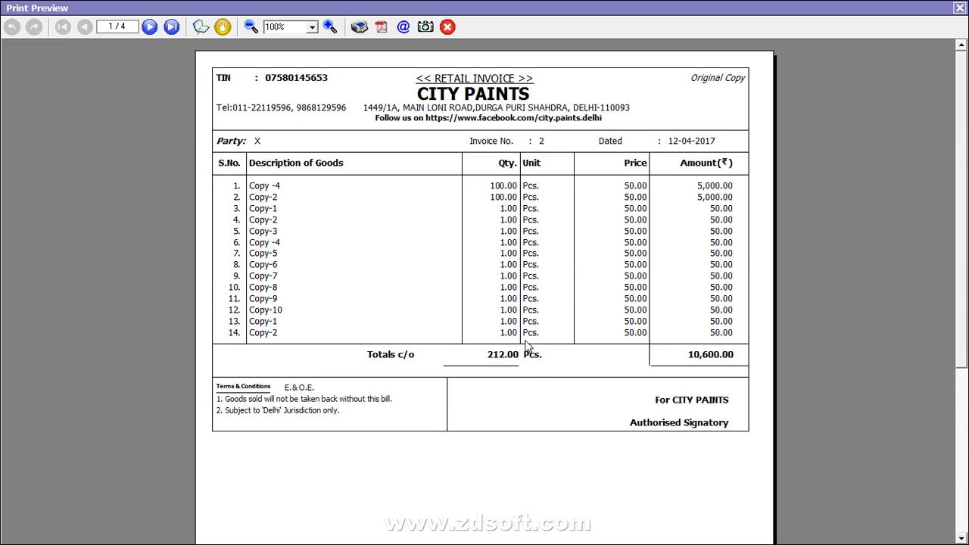
# Step: Page through the A-5 preview to page 3, checking the carried-over and brought-down totals, and close it
pyautogui.click(150, 27)
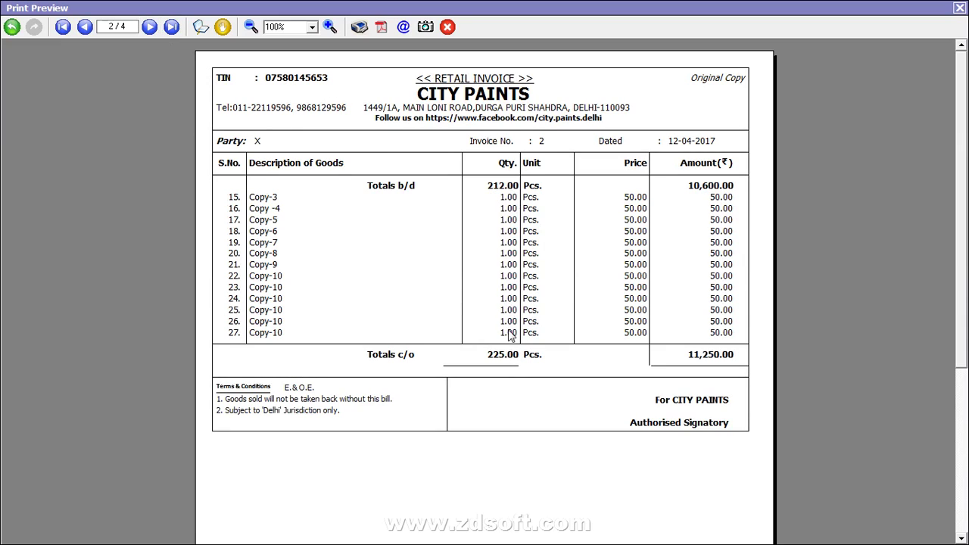
pyautogui.click(151, 28)
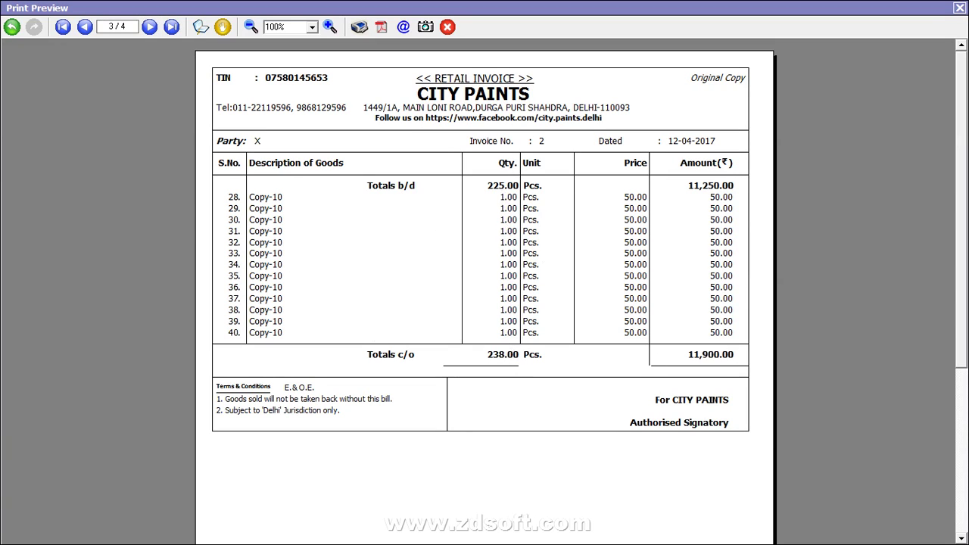
pyautogui.click(960, 8)
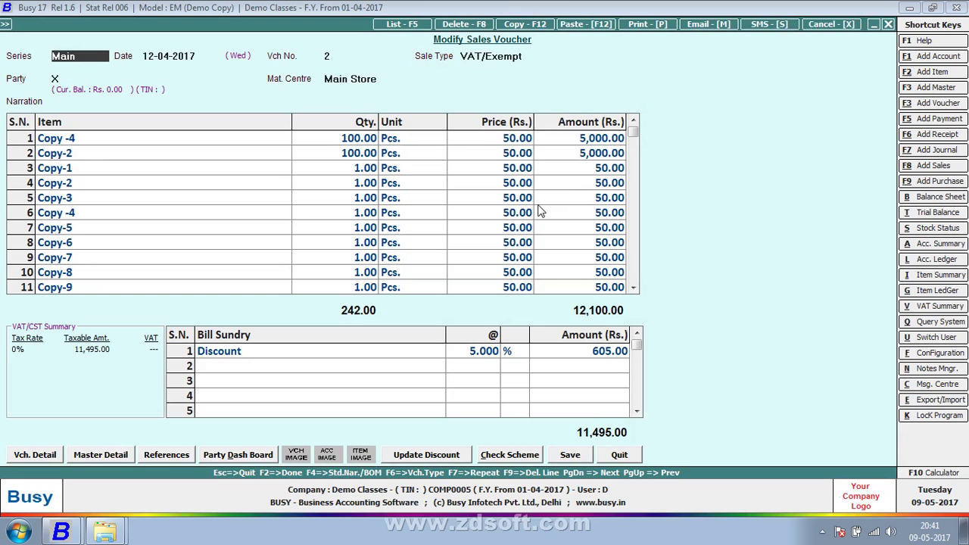
# Step: Quit the voucher, open the body configuration of the A-581 sales invoice format, and preview its layout
pyautogui.press('Escape')
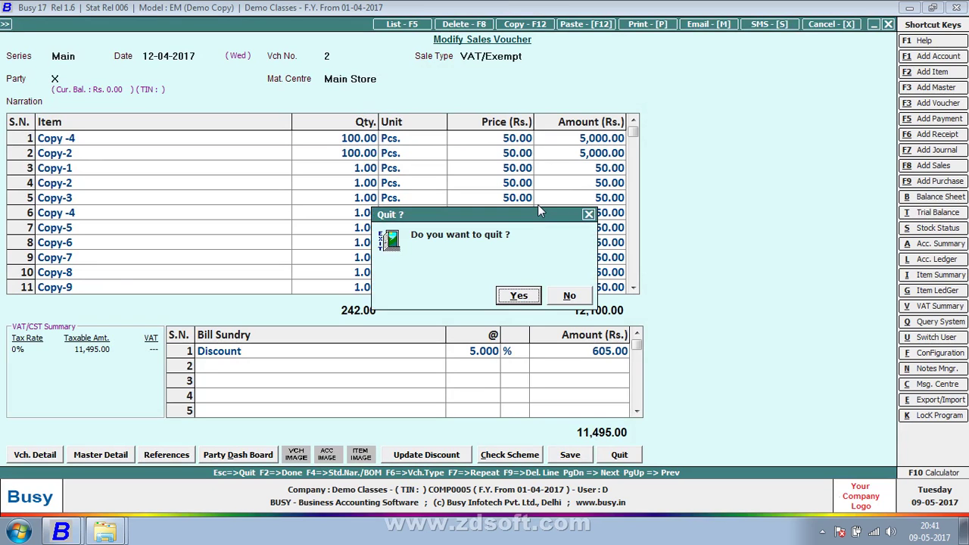
pyautogui.press('y')
pyautogui.press('Escape')
pyautogui.hotkey('alt', 'f')
pyautogui.press('Return')
pyautogui.press('Down')
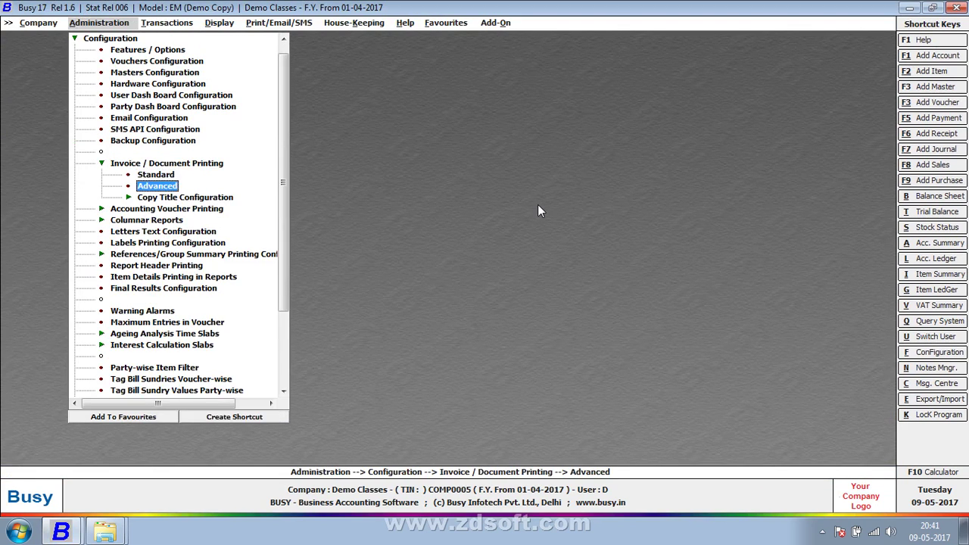
pyautogui.press('Return')
pyautogui.press('Return')
pyautogui.press('Down')
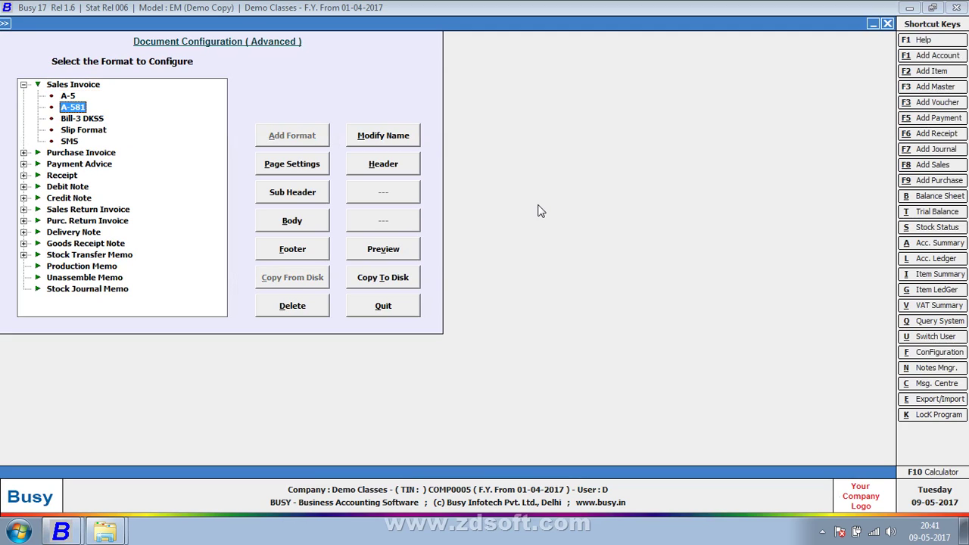
pyautogui.hotkey('alt', 'b')
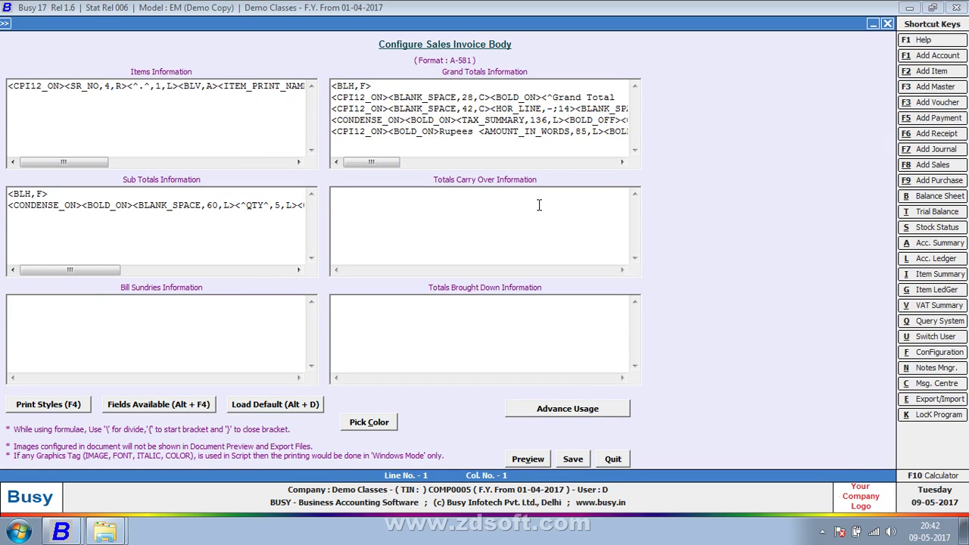
pyautogui.hotkey('alt', 'v')
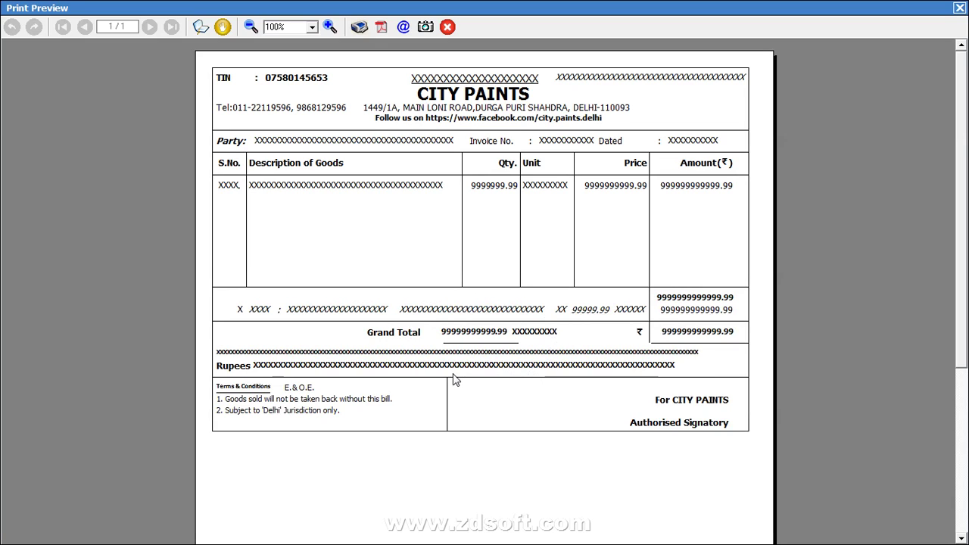
pyautogui.press('Escape')
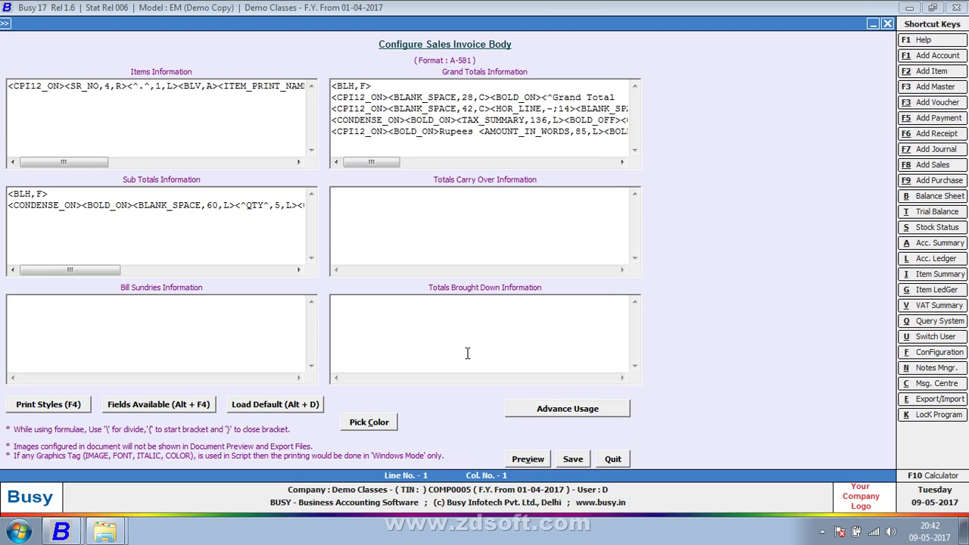
# Step: Insert the CONDENSE_OFF print style into the empty Totals Carry Over information
pyautogui.click(445, 242)
pyautogui.press('F4')
pyautogui.click(837, 279)
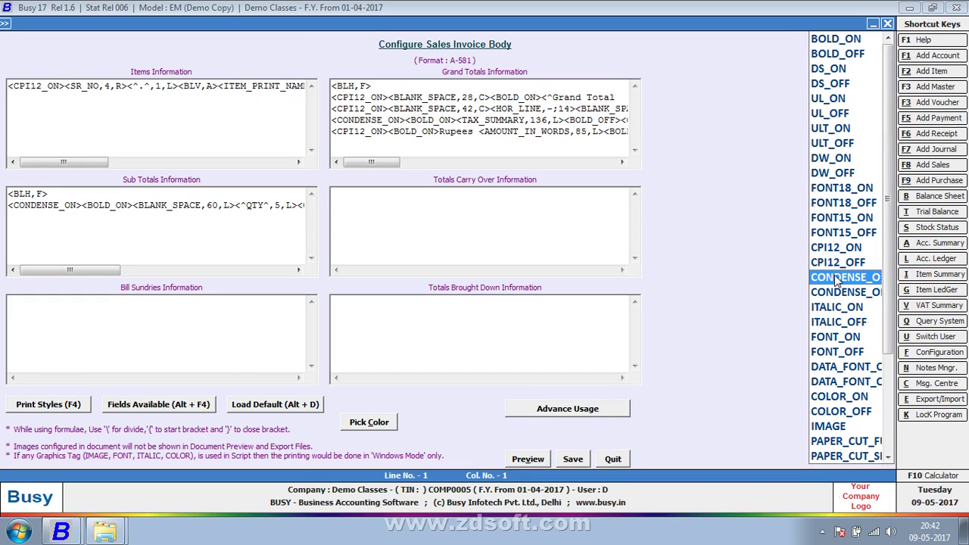
pyautogui.press('Down')
pyautogui.press('Return')
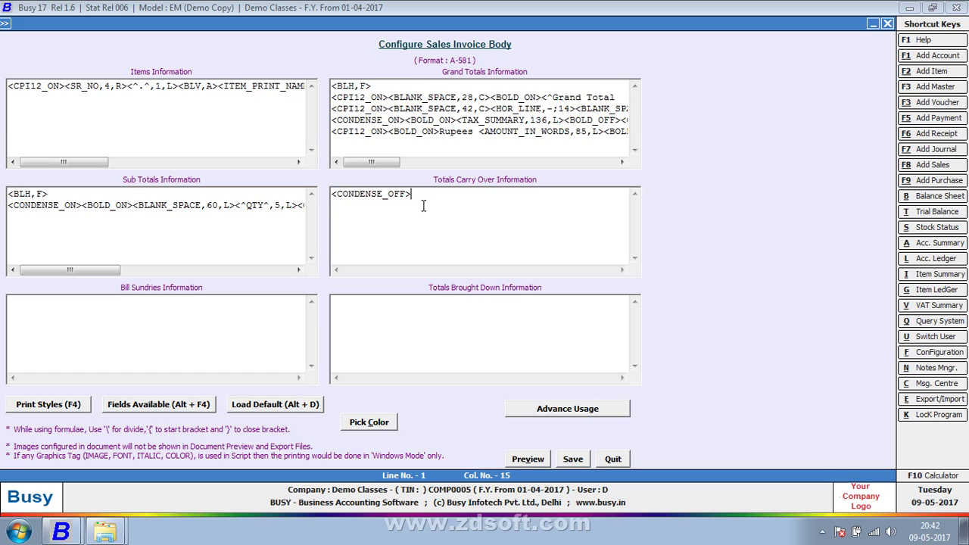
# Step: Append the BOLD_ON print style to the Totals Carry Over information and preview the invoice layout
pyautogui.press('F4')
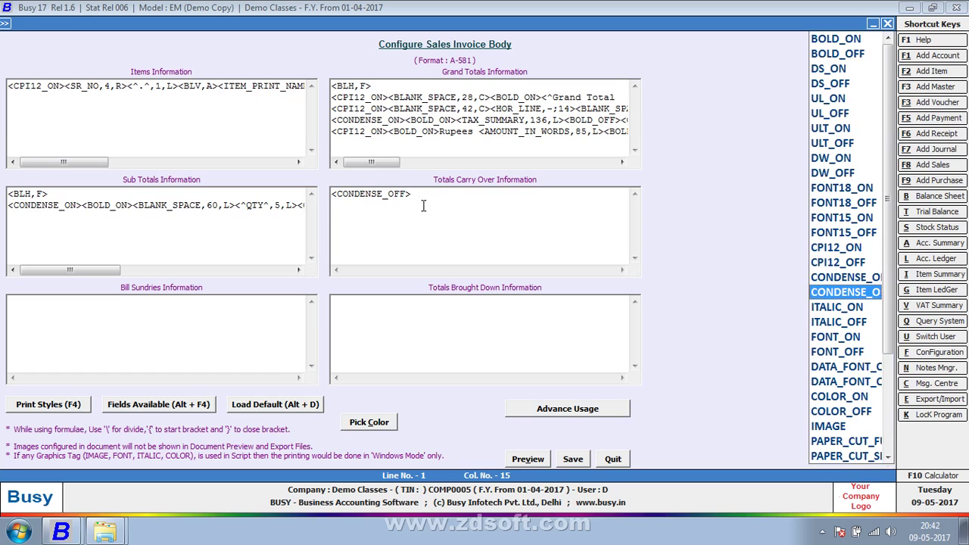
pyautogui.click(831, 40)
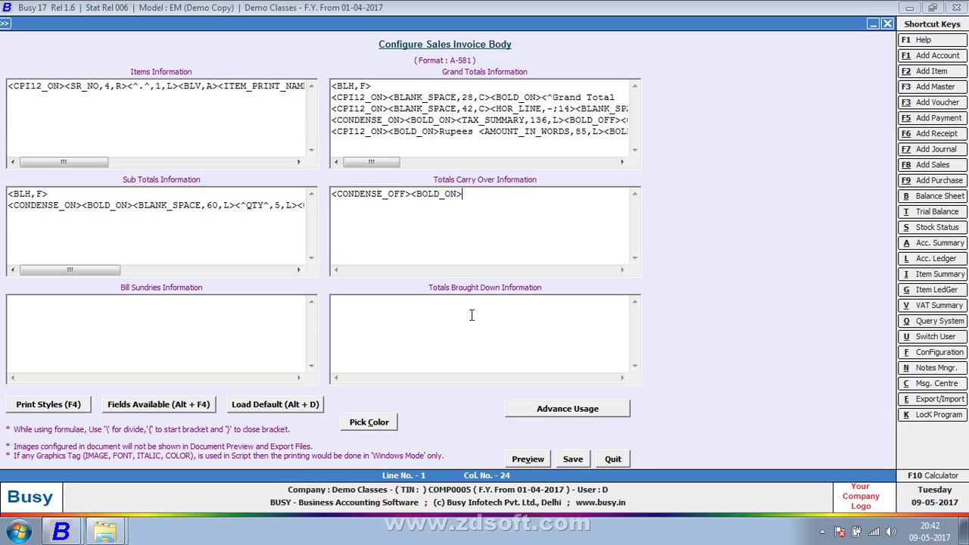
pyautogui.hotkey('alt', 'p')
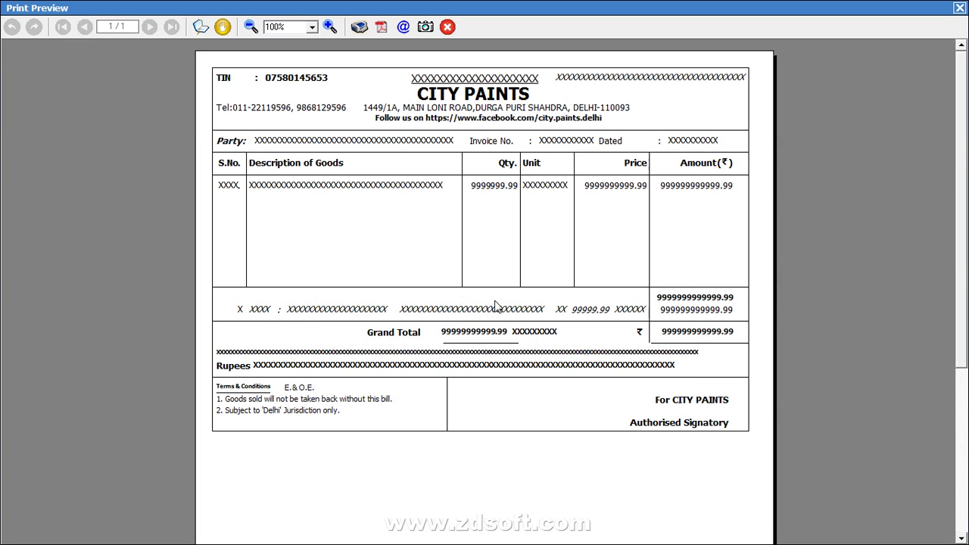
pyautogui.press('Escape')
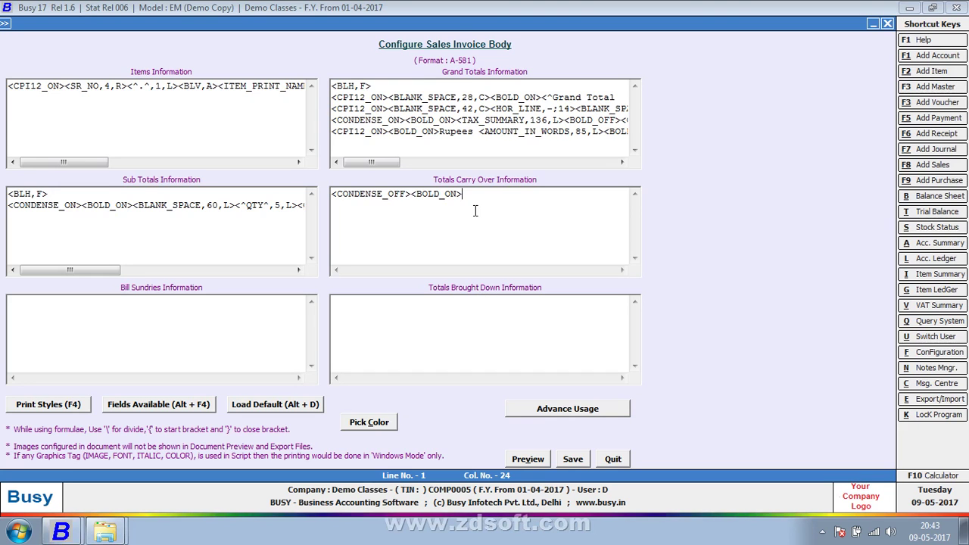
# Step: Append a BLANK_SPACE field with a width of 40 to the Totals Carry Over information
pyautogui.hotkey('alt', 'F4')
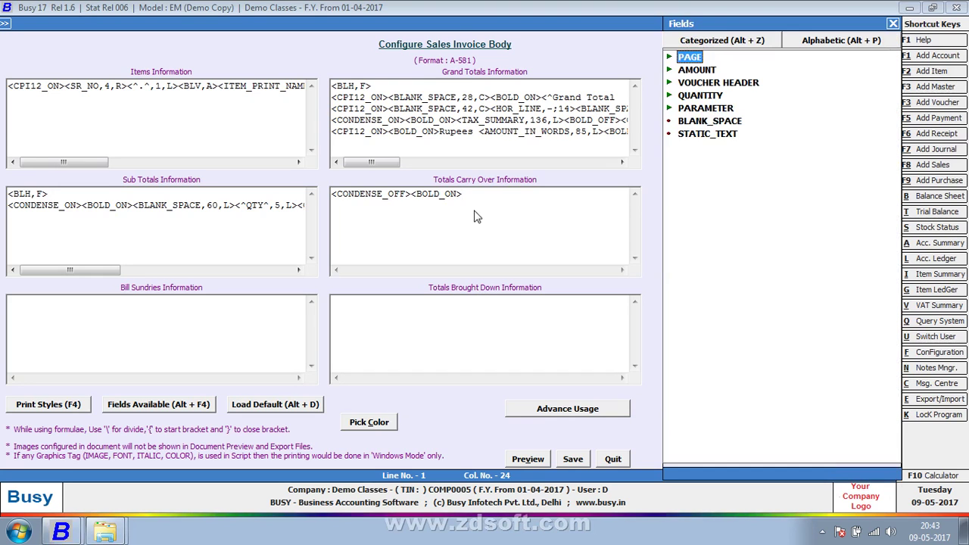
pyautogui.doubleClick(726, 127)
pyautogui.click(533, 196)
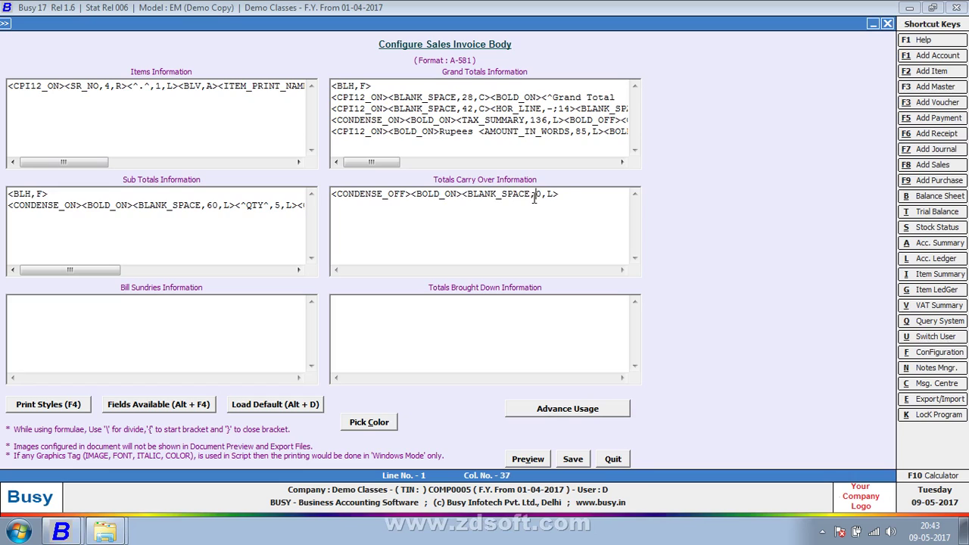
pyautogui.write('4')
# Step: Append the QTY_TOTAL quantity field to the end of the Totals Carry Over line
pyautogui.click(595, 196)
pyautogui.hotkey('alt', 'F4')
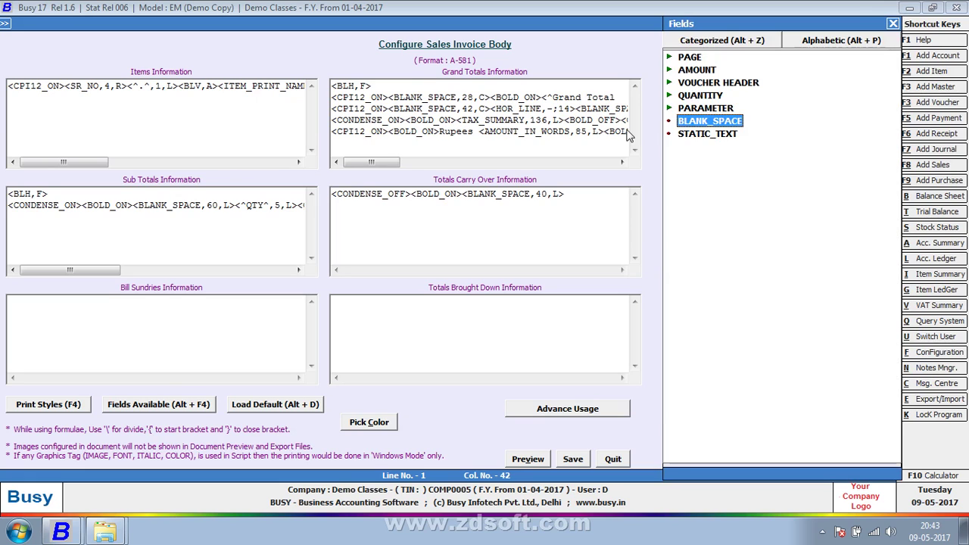
pyautogui.doubleClick(719, 97)
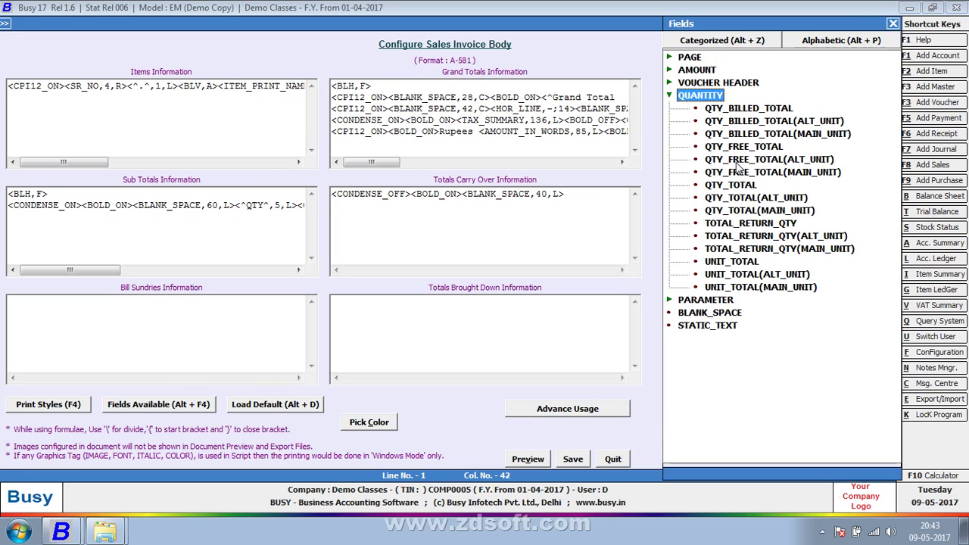
pyautogui.doubleClick(739, 186)
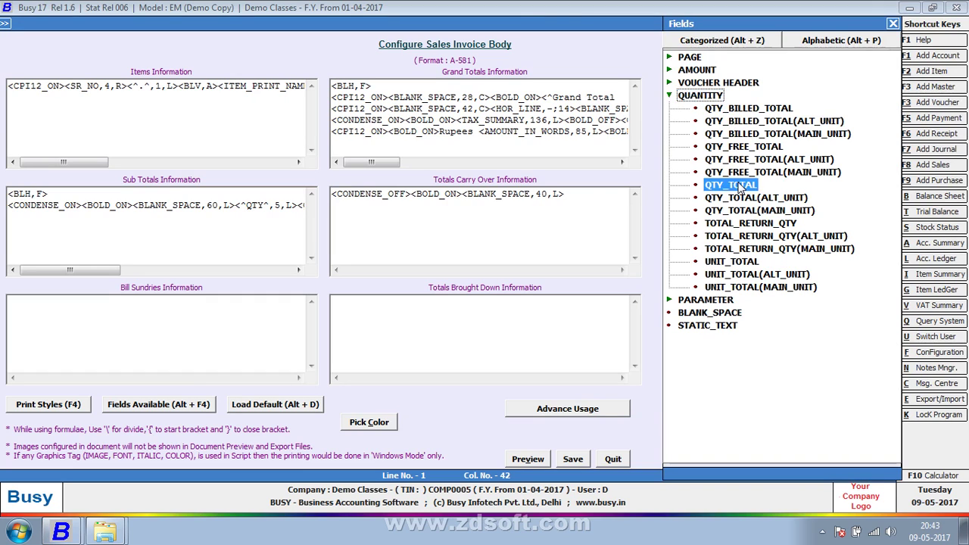
# Step: Change the opening print style of the Totals Carry Over line to CONDENSE_ON
pyautogui.moveTo(503, 271); pyautogui.dragTo(385, 258)
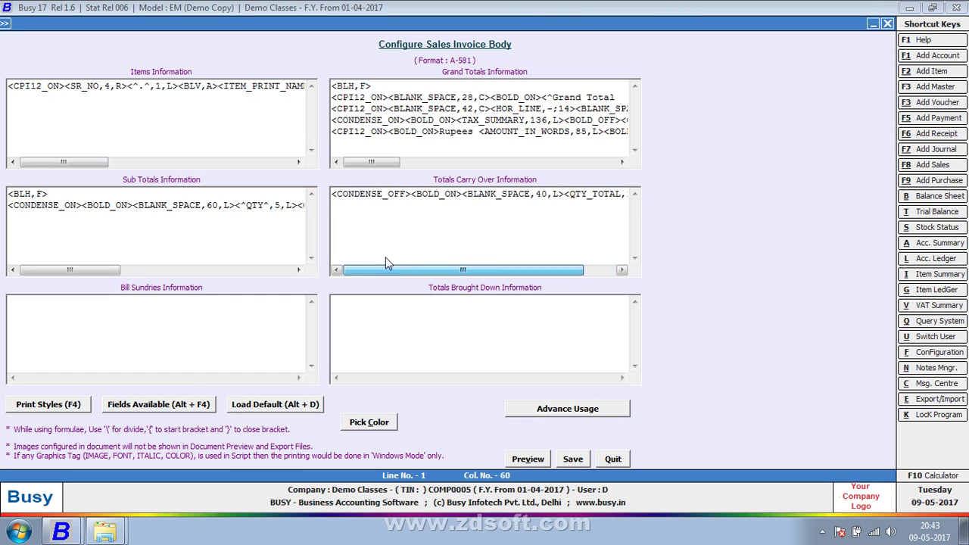
pyautogui.click(402, 194)
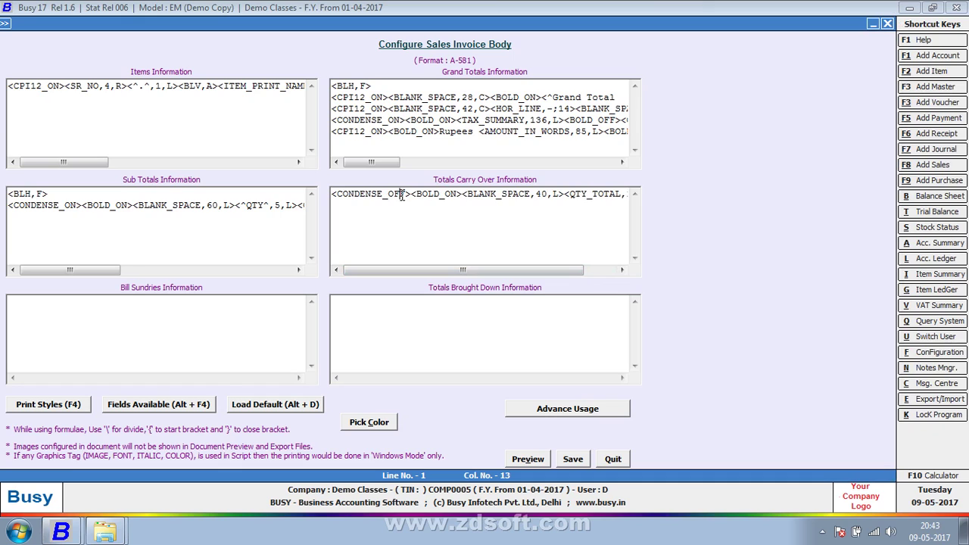
pyautogui.press('BackSpace')
pyautogui.press('BackSpace')
pyautogui.write('N')
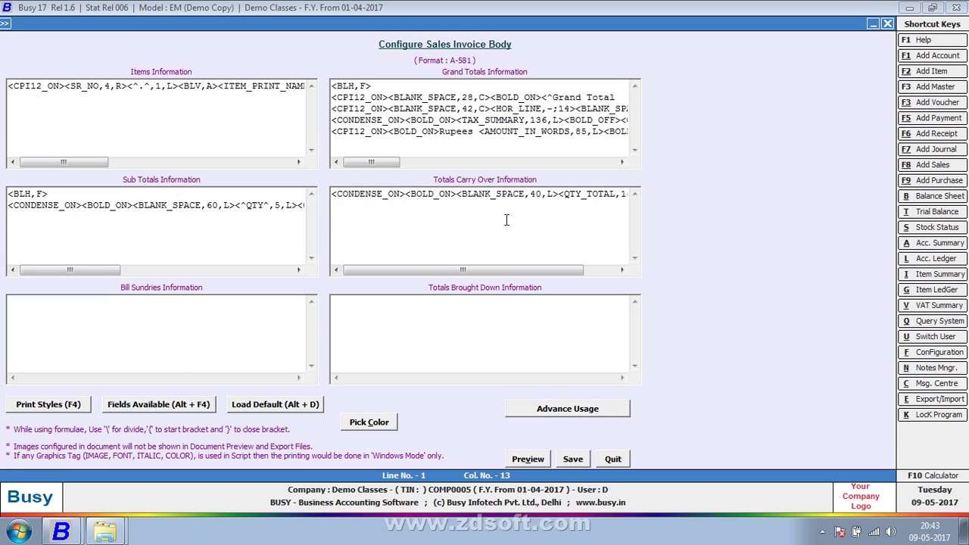
# Step: Set the length of the QTY_TOTAL field in the Totals Carry Over line to 13.2
pyautogui.moveTo(507, 270); pyautogui.dragTo(573, 278)
pyautogui.click(589, 194)
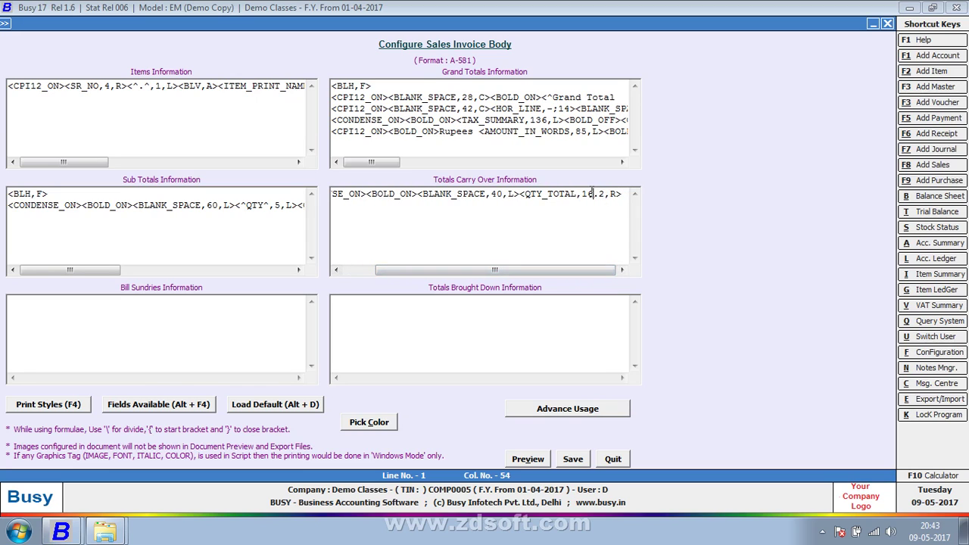
pyautogui.press('BackSpace')
pyautogui.write('1')
pyautogui.press('BackSpace')
pyautogui.write('3')
# Step: Close the Totals Carry Over line with the BOLD_OFF and CONDENSE_OFF print styles
pyautogui.press('F4')
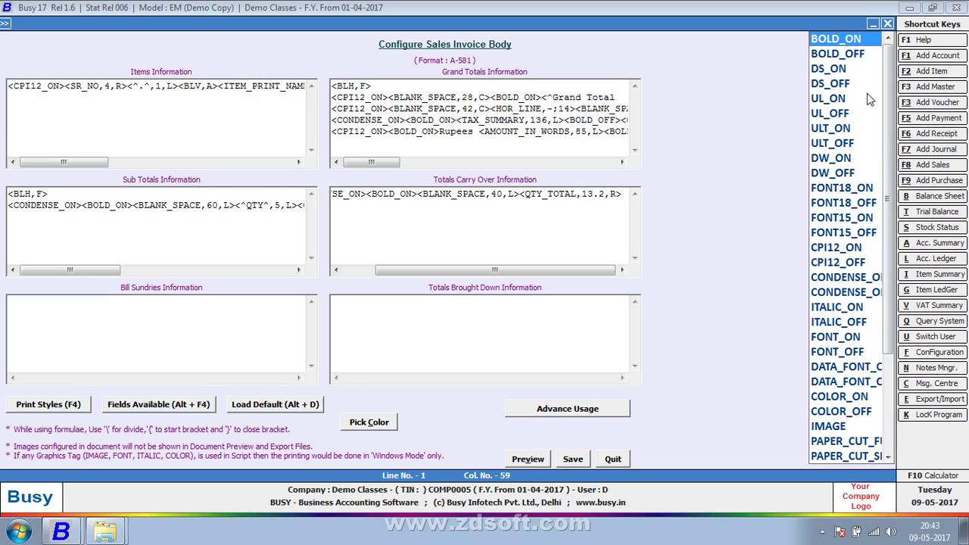
pyautogui.click(843, 294)
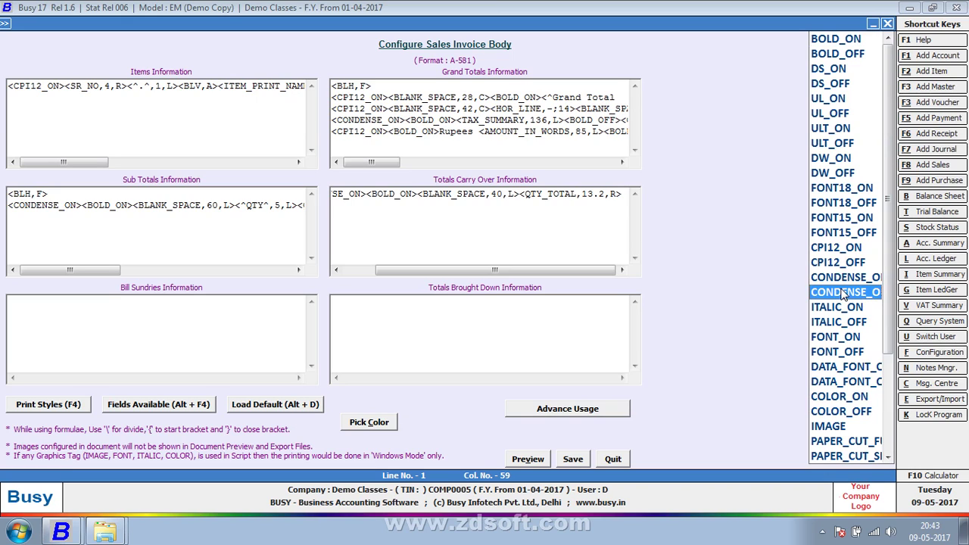
pyautogui.press('Home')
pyautogui.press('Down')
pyautogui.press('Return')
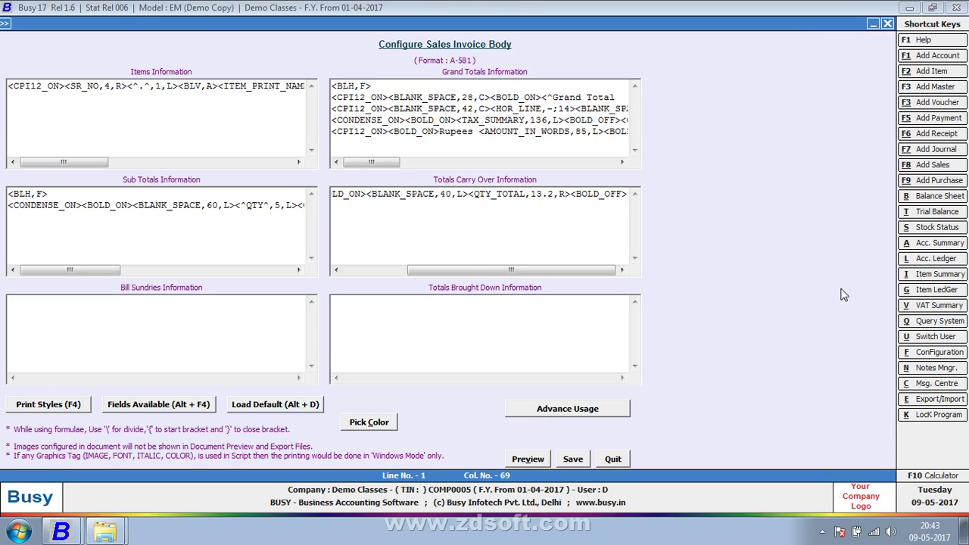
pyautogui.press('F4')
pyautogui.press('c')
pyautogui.press('Down')
pyautogui.press('Down')
pyautogui.press('Down')
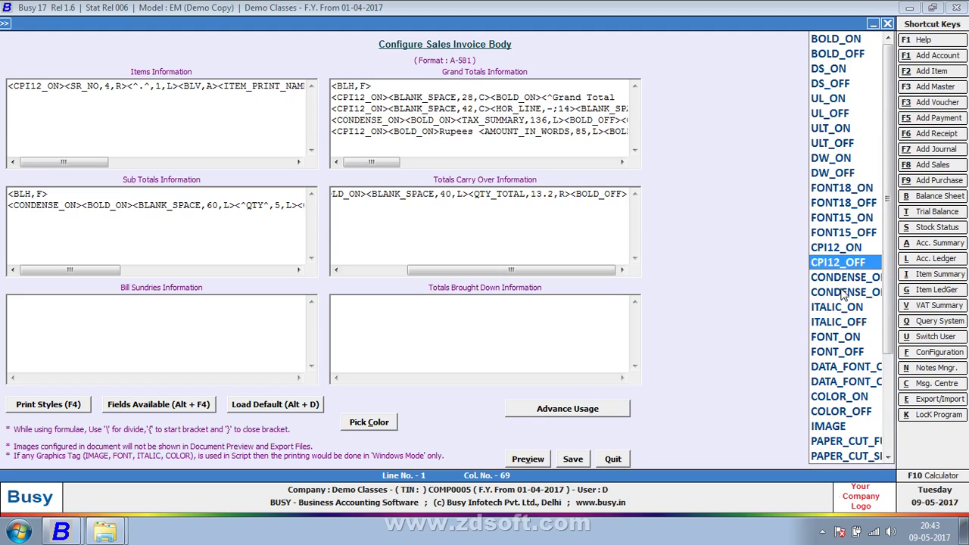
pyautogui.press('Return')
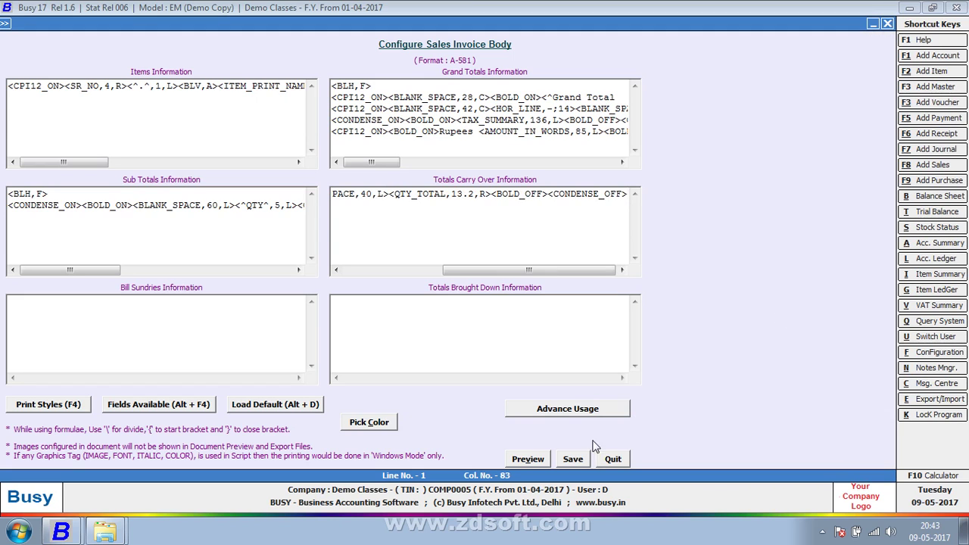
# Step: Preview the A-581 body layout down to its totals, close the preview, and save the body configuration
pyautogui.click(528, 459)
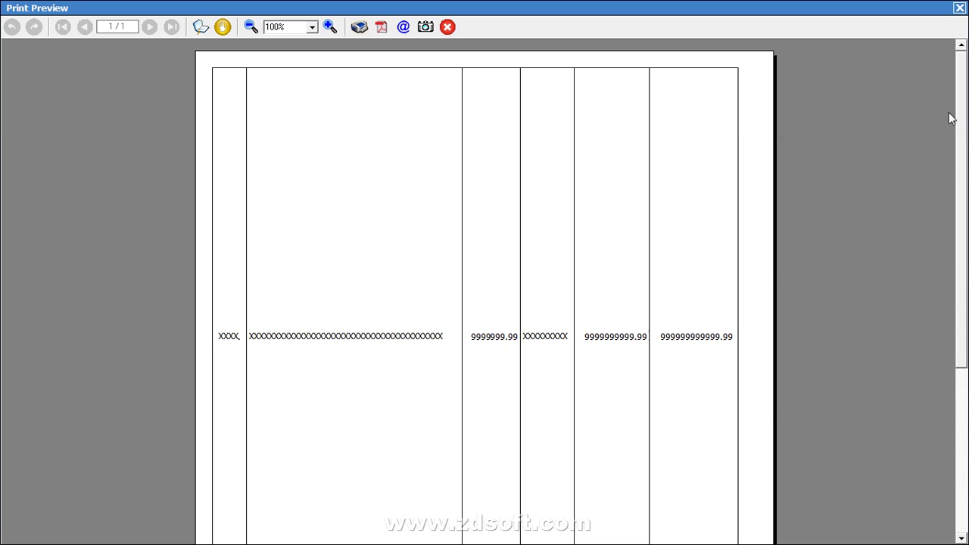
pyautogui.moveTo(952, 115); pyautogui.dragTo(935, 243)
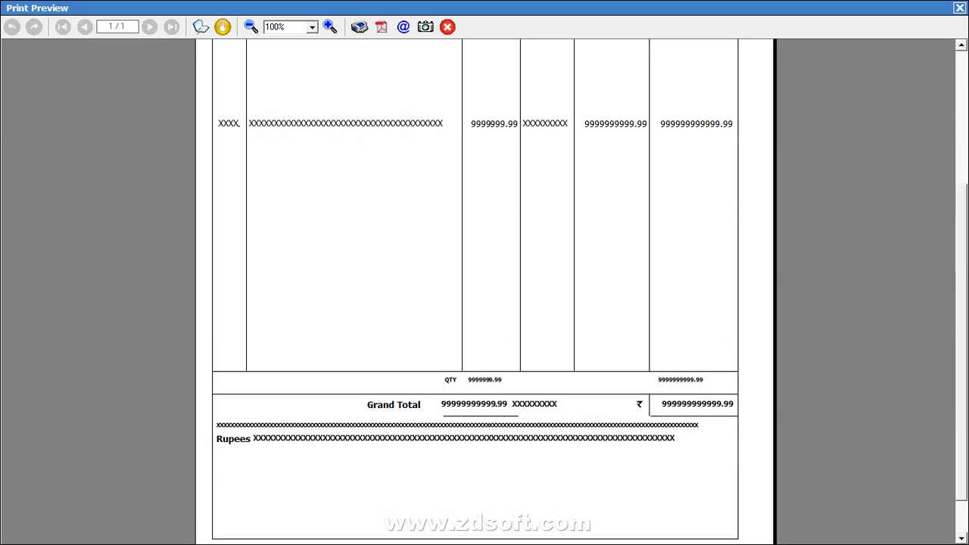
pyautogui.moveTo(964, 203); pyautogui.dragTo(963, 61)
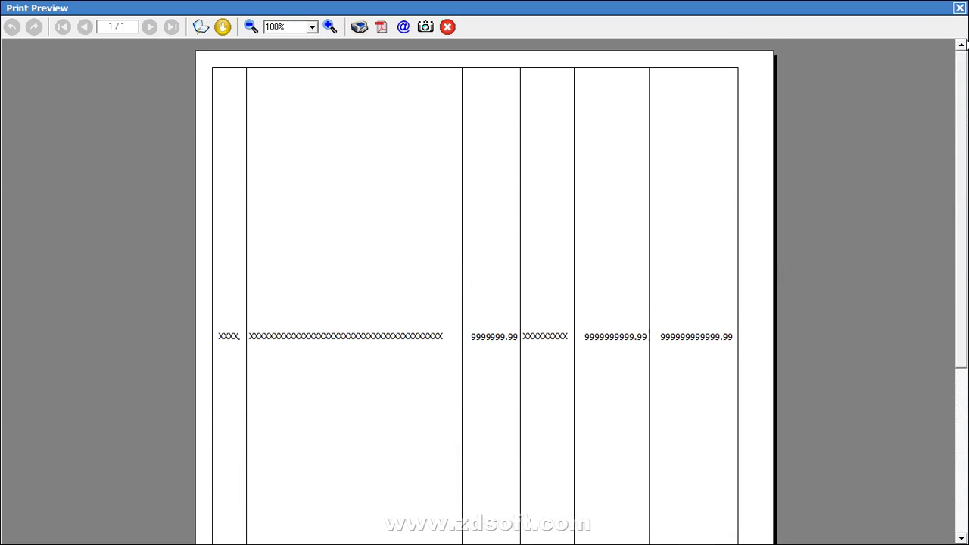
pyautogui.click(962, 8)
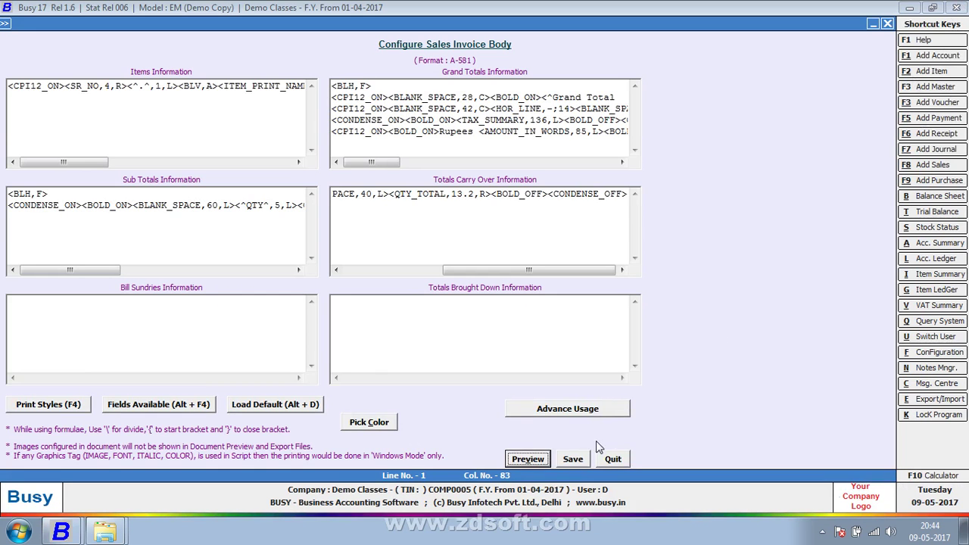
pyautogui.click(578, 458)
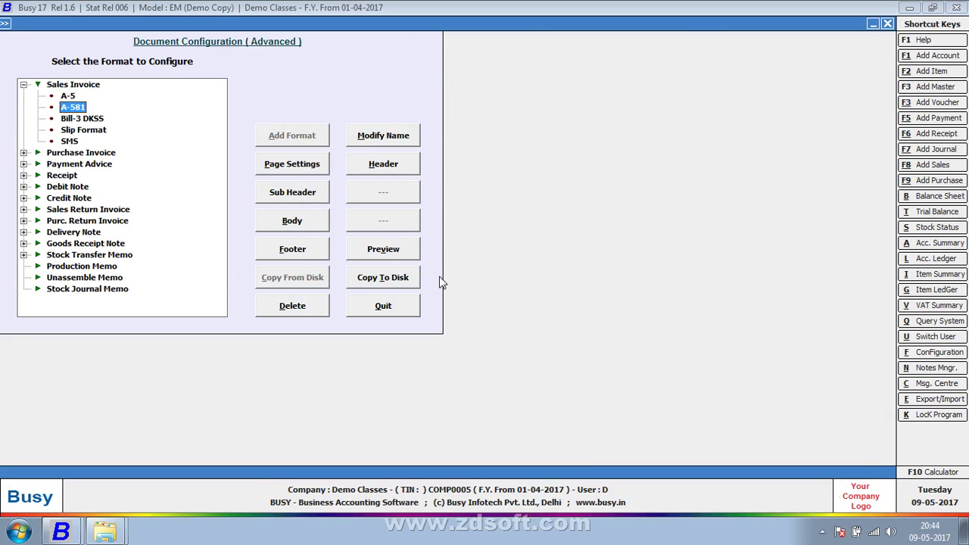
# Step: Leave the document configuration and open sales voucher 2 of the Main series for modification
pyautogui.press('Escape')
pyautogui.click(179, 24)
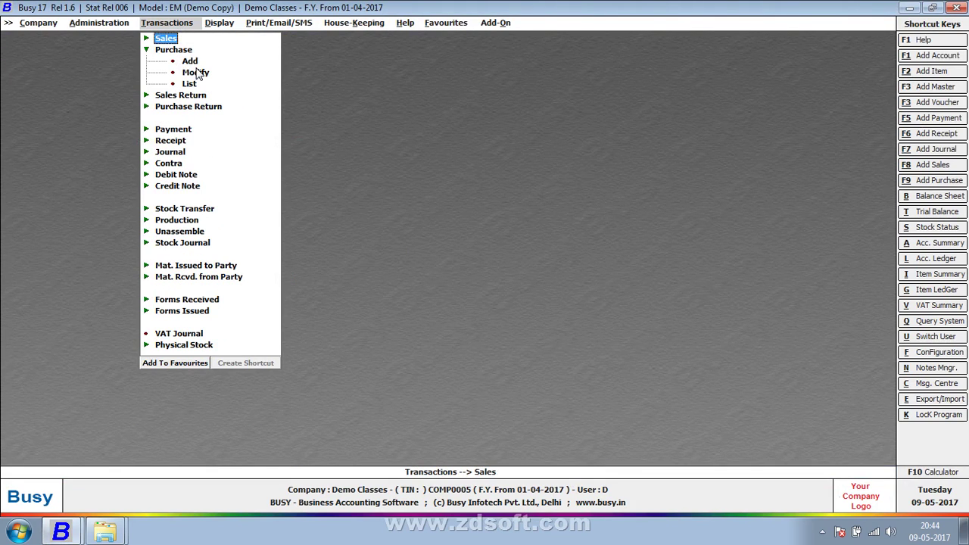
pyautogui.click(172, 43)
pyautogui.doubleClick(195, 62)
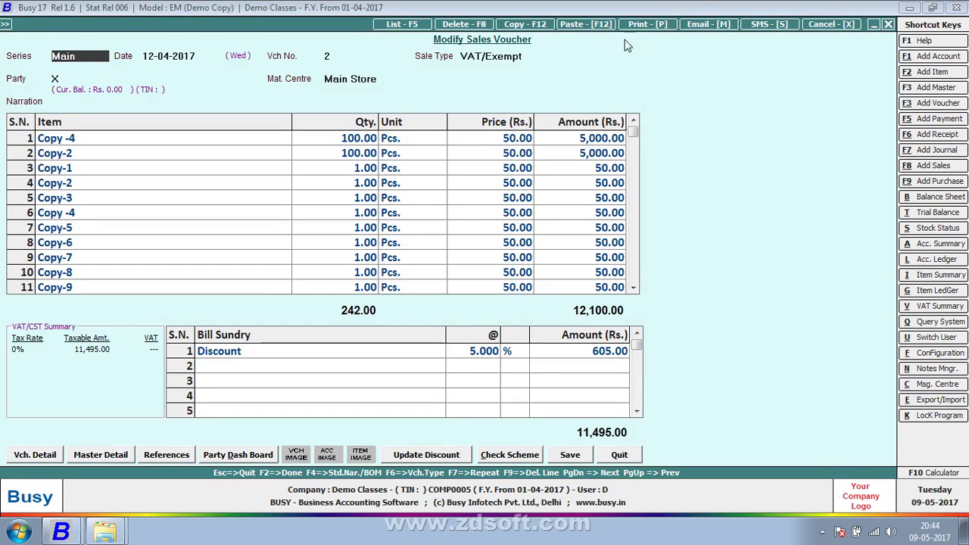
# Step: Preview the voucher's invoice in the A-581 format
pyautogui.click(645, 26)
pyautogui.click(451, 278)
pyautogui.press('Down')
pyautogui.press('Down')
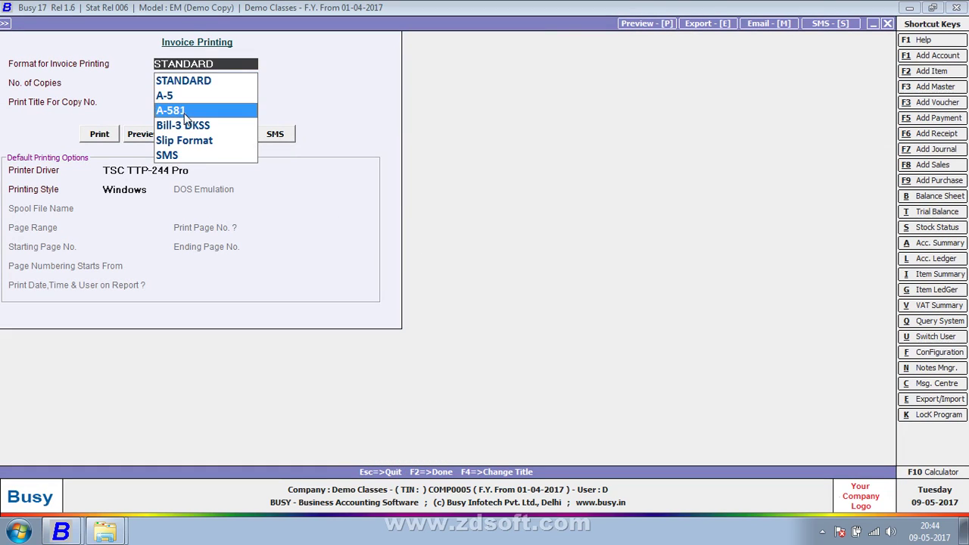
pyautogui.click(146, 134)
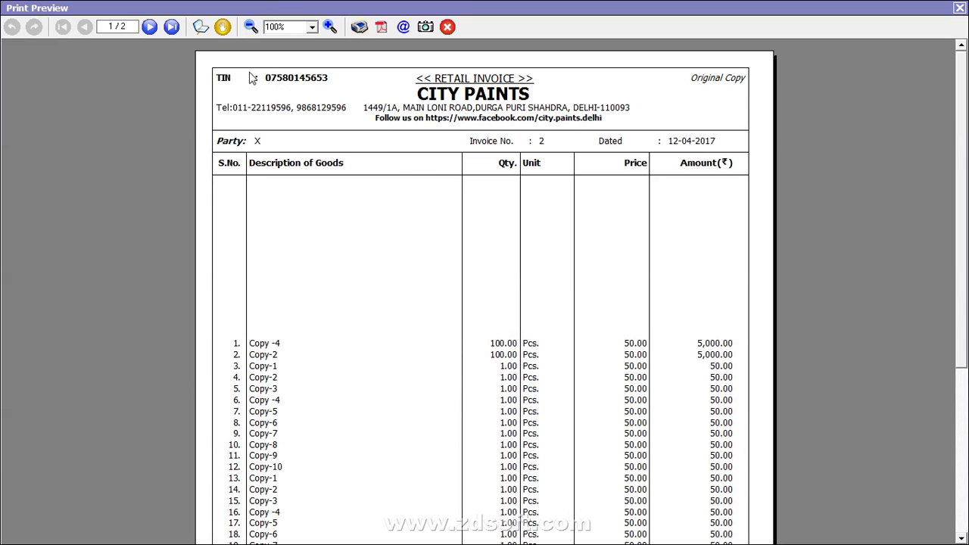
# Step: Examine the sub total and grand total at the end of page 2 of the preview, and close it
pyautogui.click(158, 33)
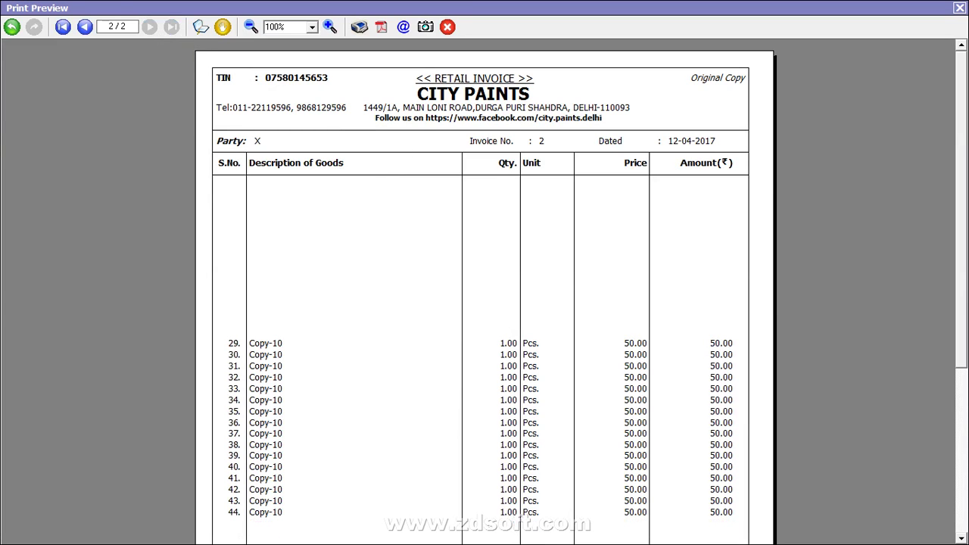
pyautogui.moveTo(966, 205); pyautogui.dragTo(965, 204)
pyautogui.moveTo(964, 195); pyautogui.dragTo(966, 344)
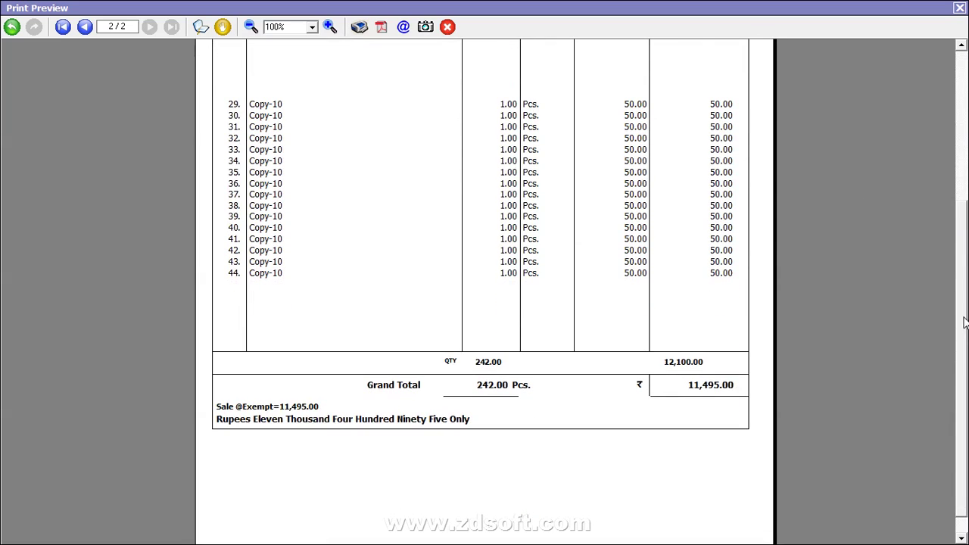
pyautogui.click(959, 8)
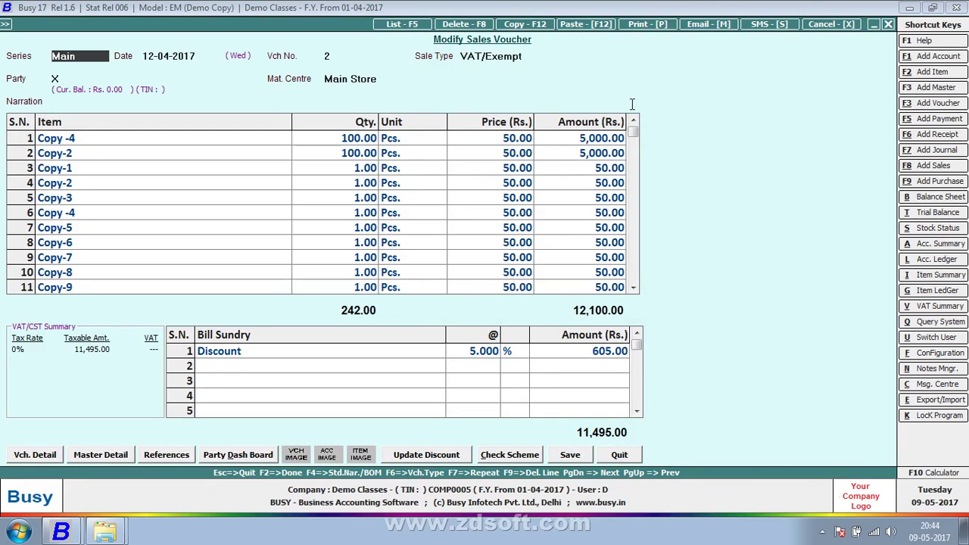
# Step: Preview the invoice in the A-581 format again and check where the carried-over quantity prints on page 1
pyautogui.hotkey('alt', 'p')
pyautogui.press('Return')
pyautogui.press('Down')
pyautogui.press('Down')
pyautogui.press('Return')
pyautogui.press('Return')
pyautogui.press('Return')
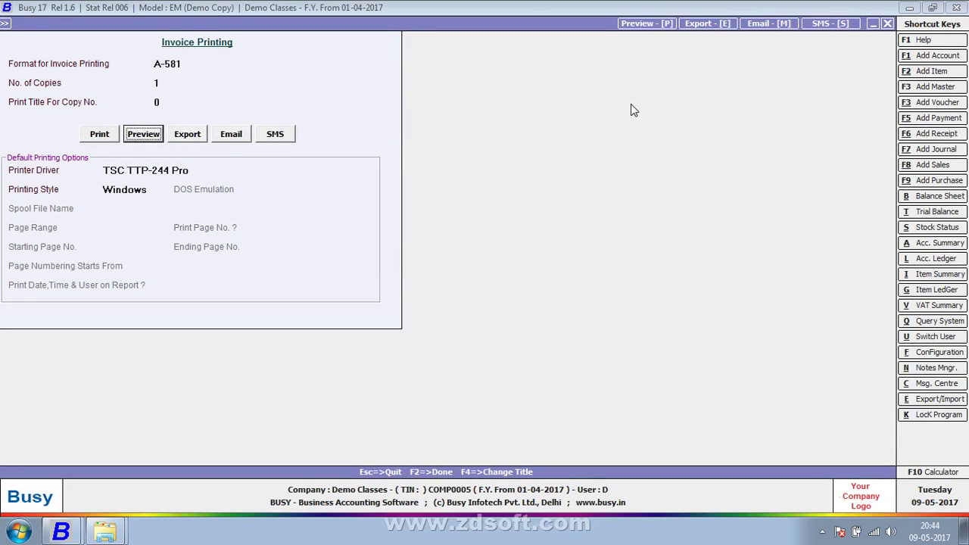
pyautogui.press('Return')
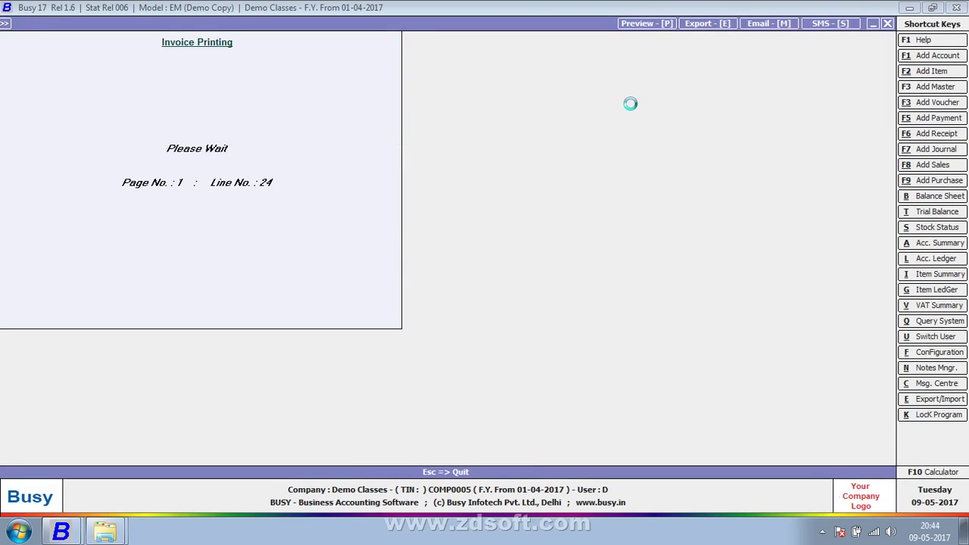
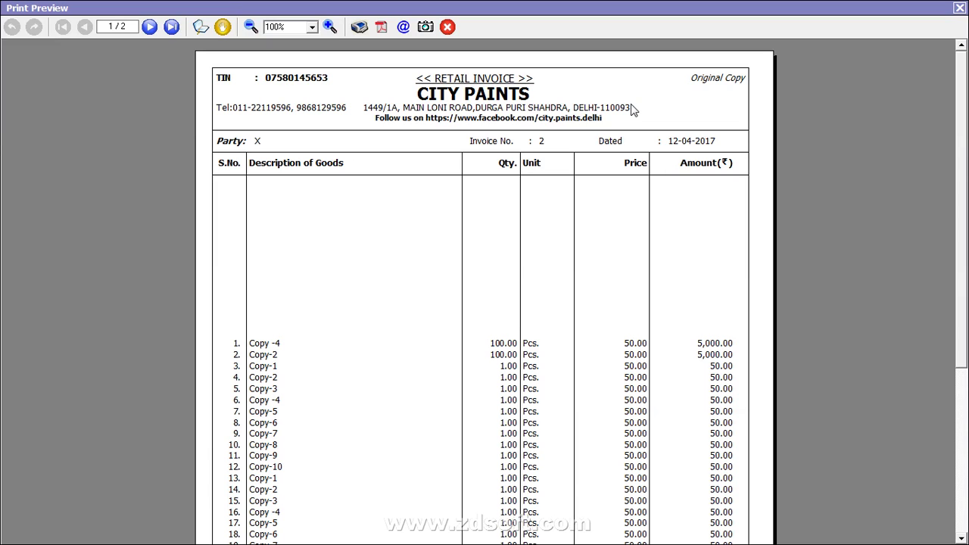
pyautogui.moveTo(965, 144); pyautogui.dragTo(965, 312)
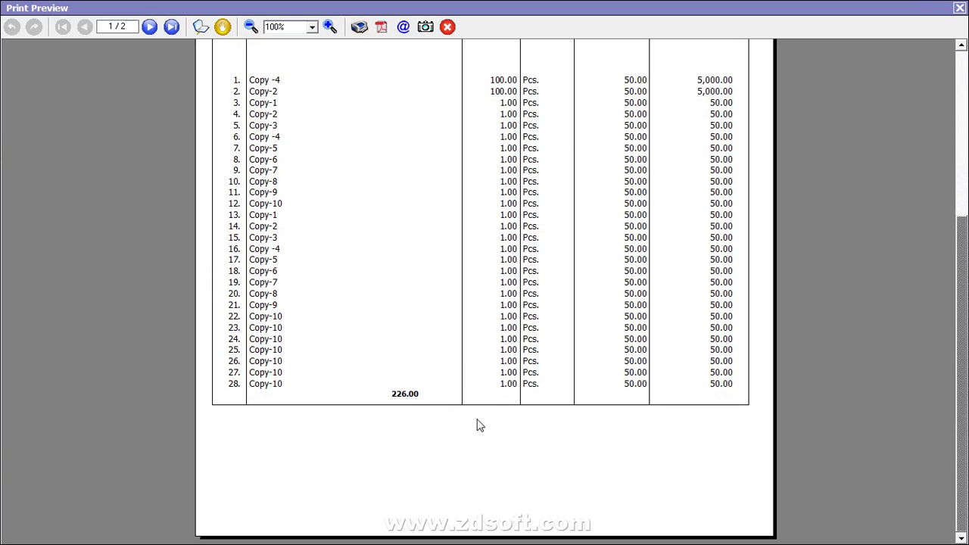
pyautogui.click(960, 8)
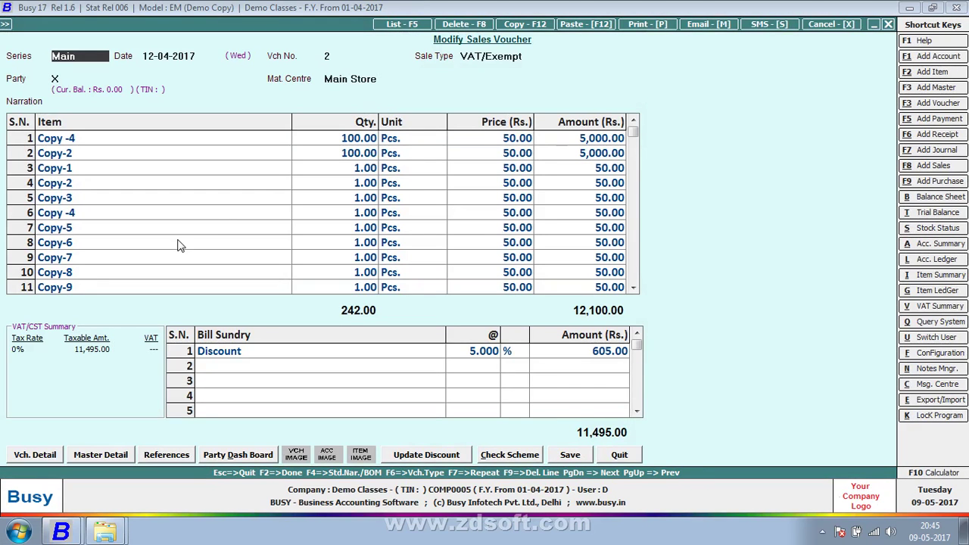
# Step: Leave the sales voucher and open the A-581 sales invoice body in the advanced document configuration
pyautogui.press('Escape')
pyautogui.press('Return')
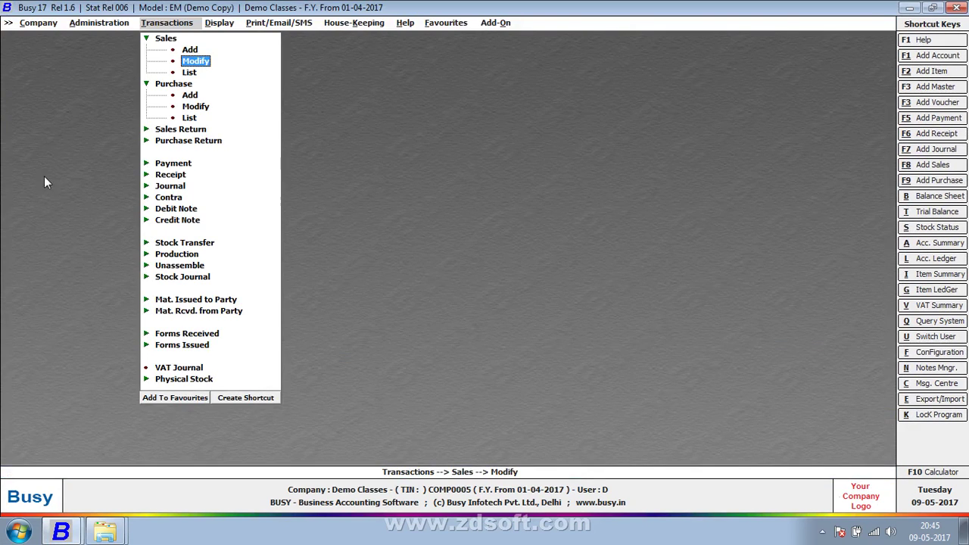
pyautogui.click(113, 25)
pyautogui.click(162, 190)
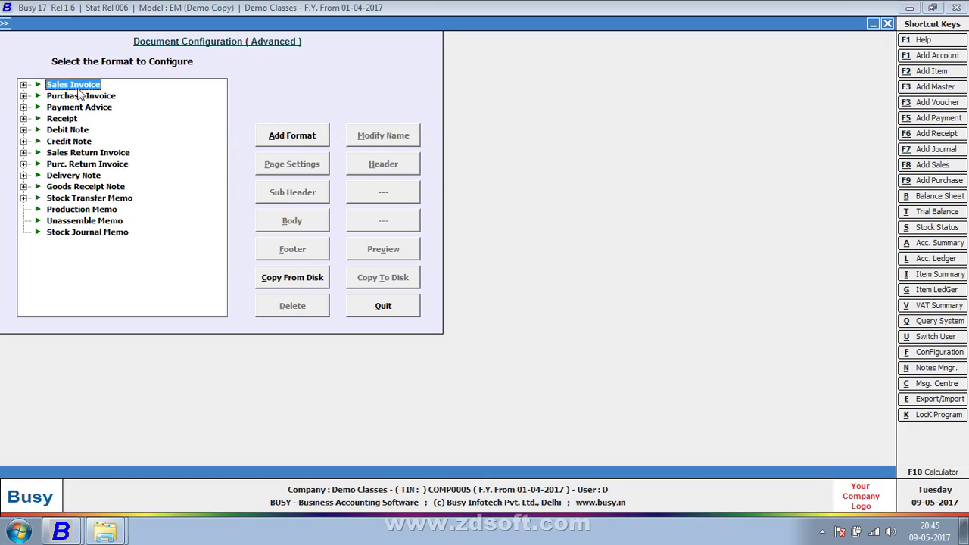
pyautogui.click(34, 85)
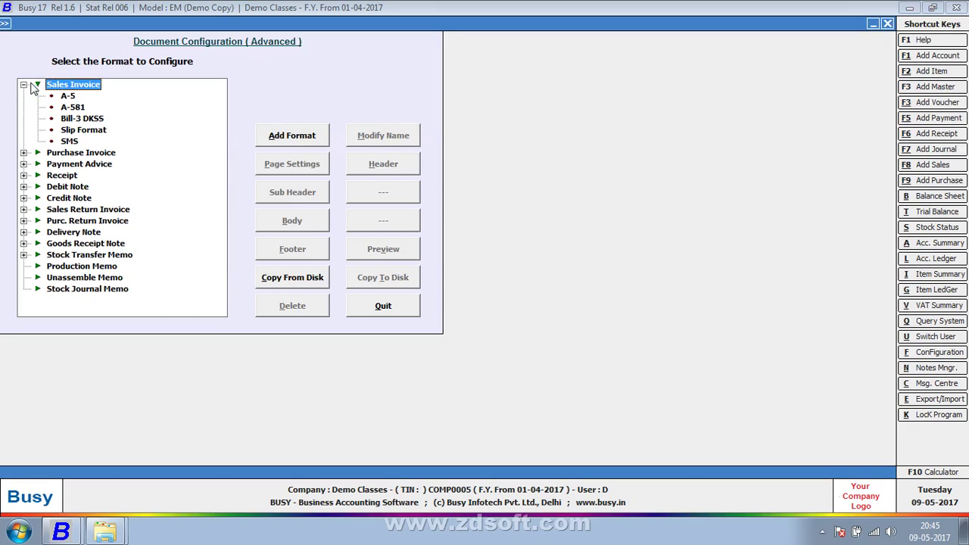
pyautogui.click(74, 107)
pyautogui.click(279, 224)
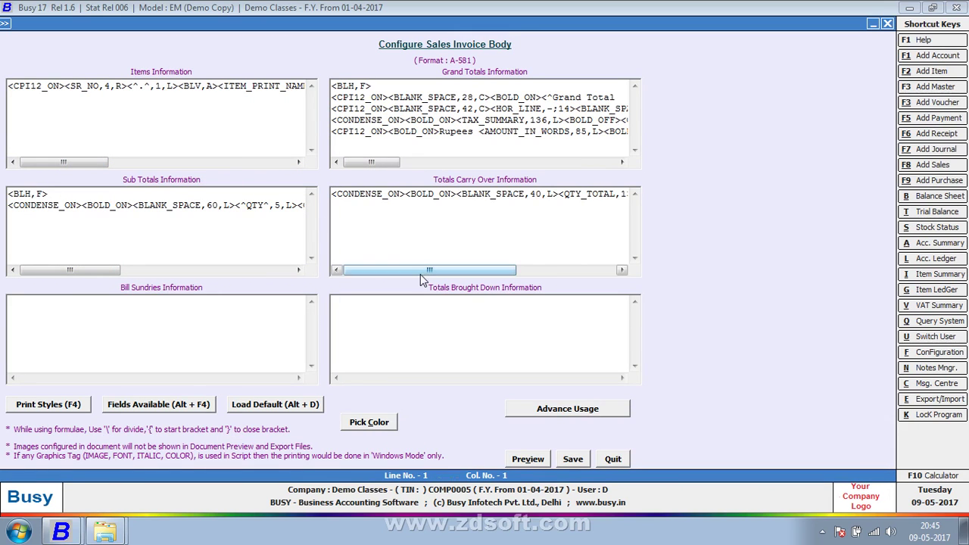
# Step: Insert the static text "Total C/d" with width 10 before the QTY_TOTAL field in the totals carry over information
pyautogui.moveTo(430, 272); pyautogui.dragTo(496, 293)
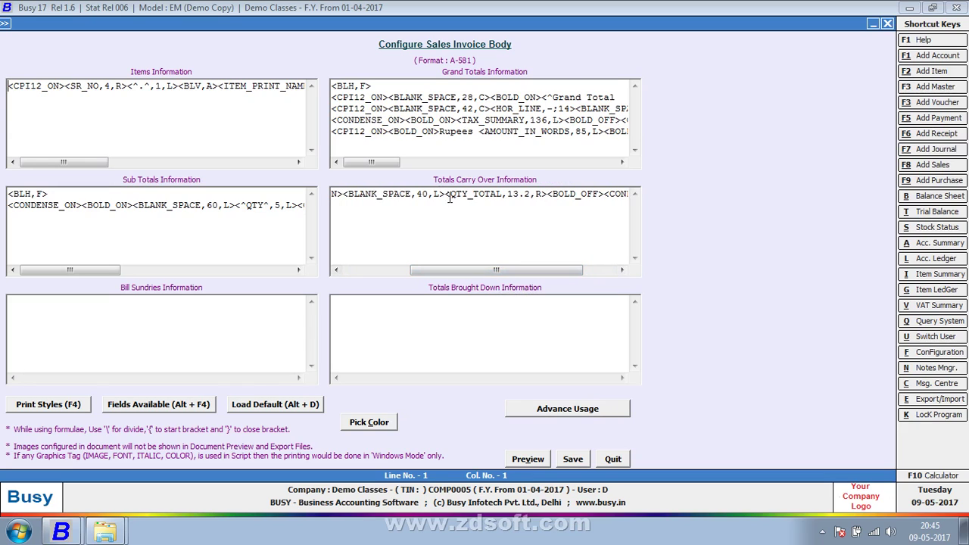
pyautogui.click(445, 194)
pyautogui.click(206, 406)
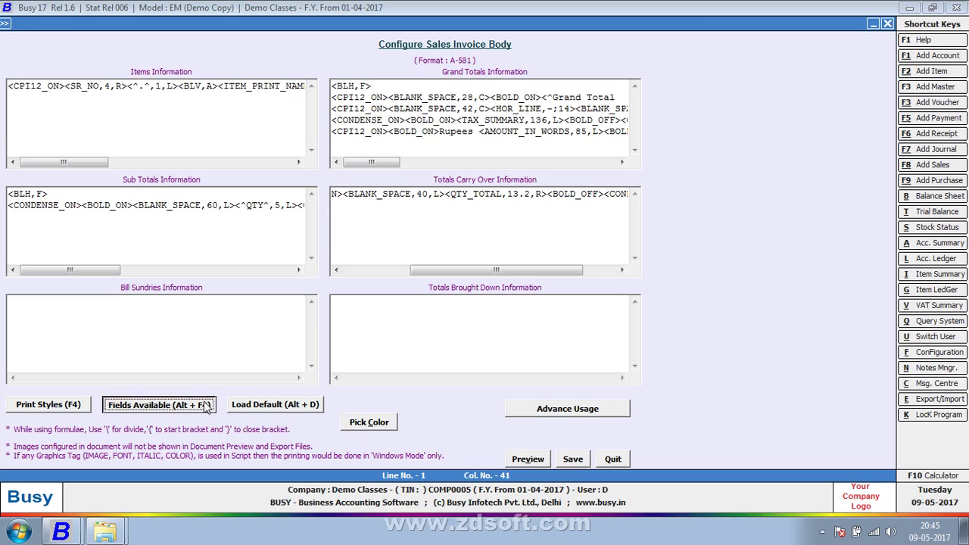
pyautogui.doubleClick(706, 135)
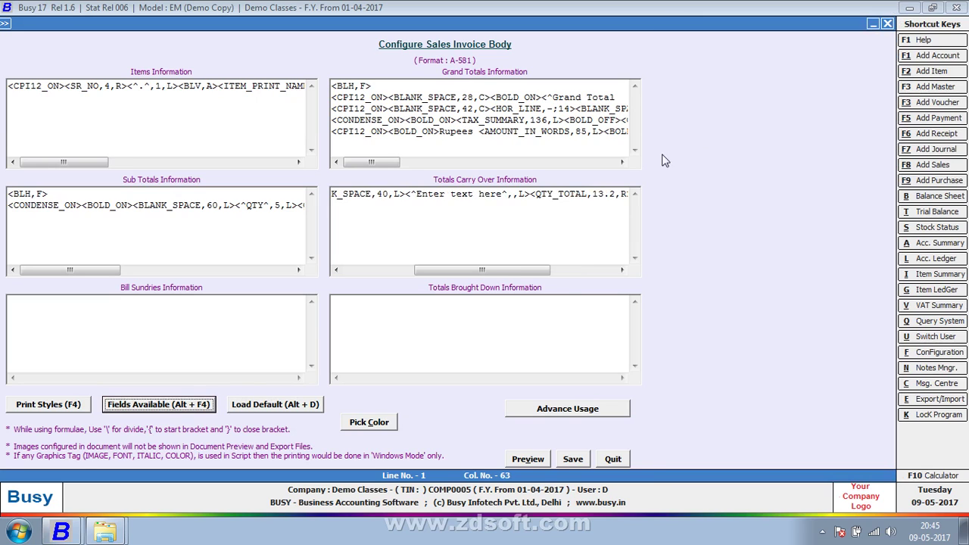
pyautogui.moveTo(503, 194); pyautogui.dragTo(418, 189)
pyautogui.write('S')
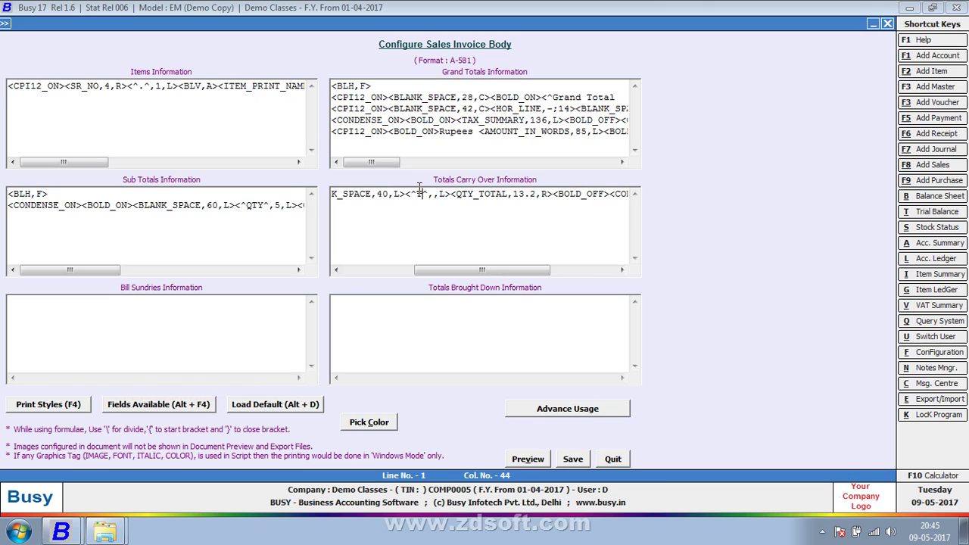
pyautogui.write('ot')
pyautogui.write('al C/')
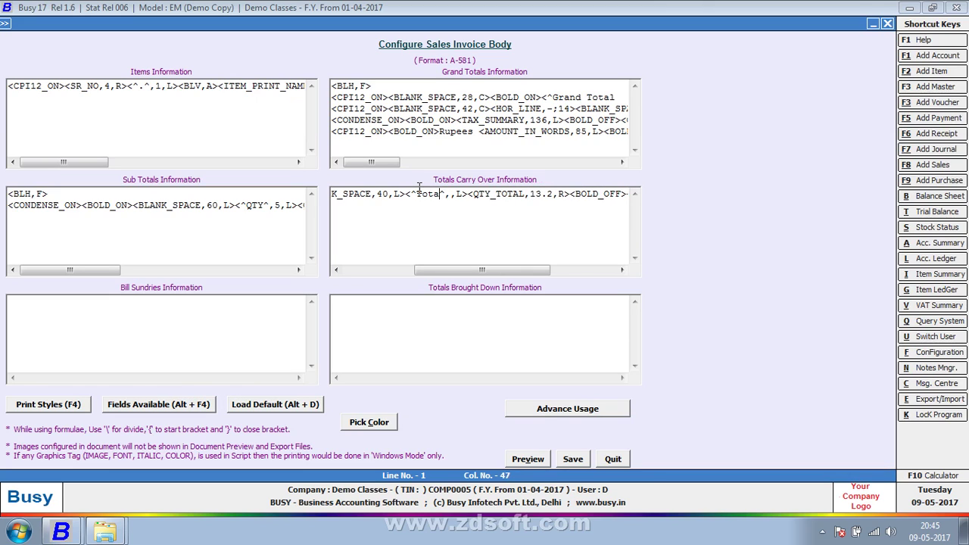
pyautogui.write('d')
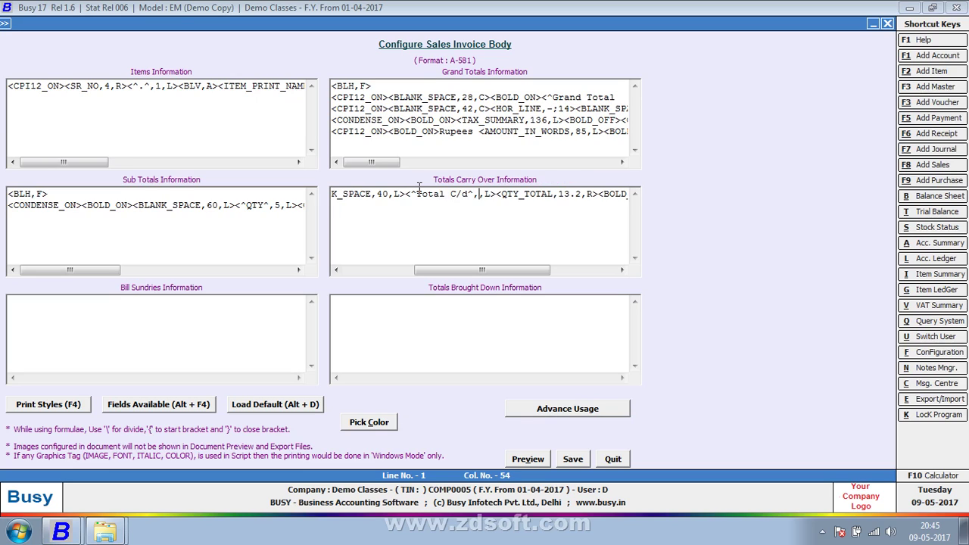
pyautogui.write('10')
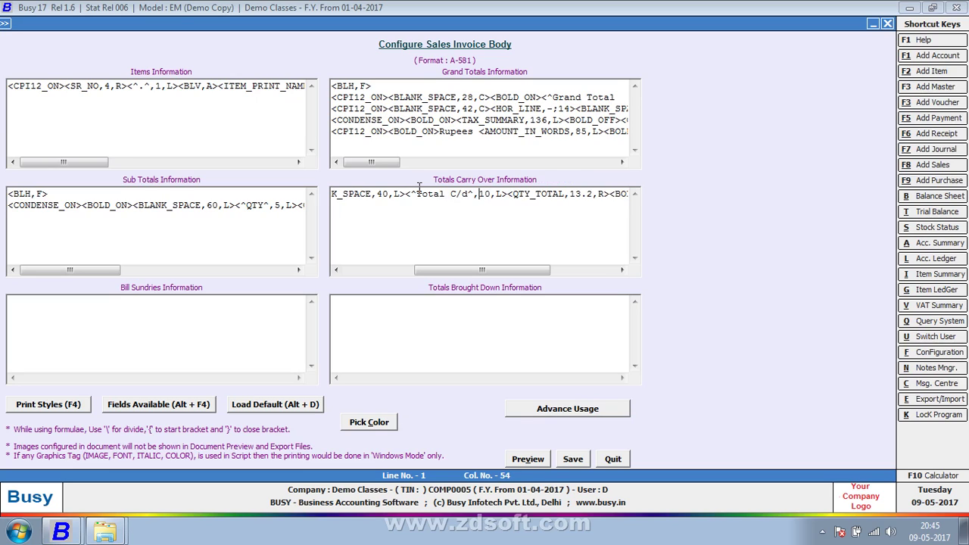
# Step: Insert a BLANK_SPACE field of 20 directly after QTY_TOTAL in the totals carry over information
pyautogui.click(418, 187)
pyautogui.press('Right')
pyautogui.press('Right')
pyautogui.press('Right')
pyautogui.press('Right')
pyautogui.press('Right')
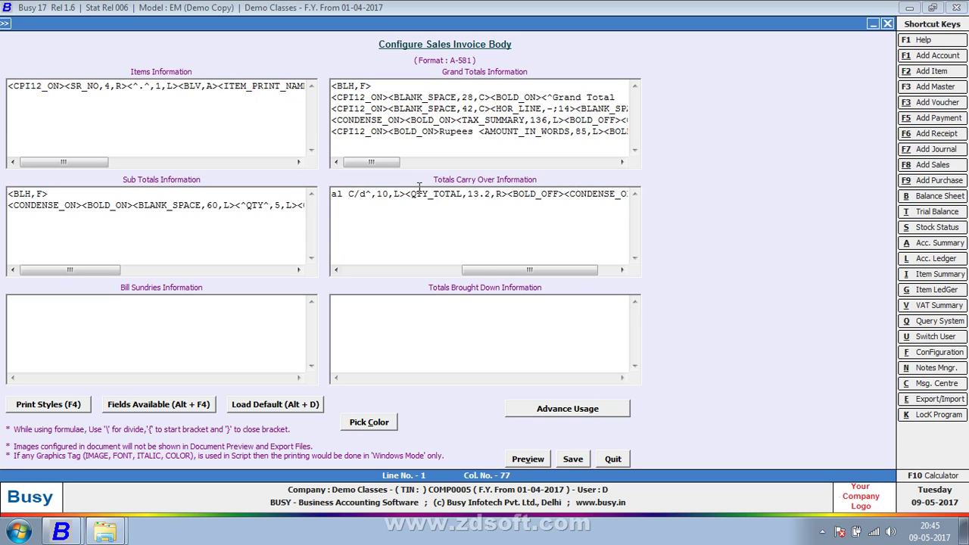
pyautogui.hotkey('alt', 'F4')
pyautogui.press('Up')
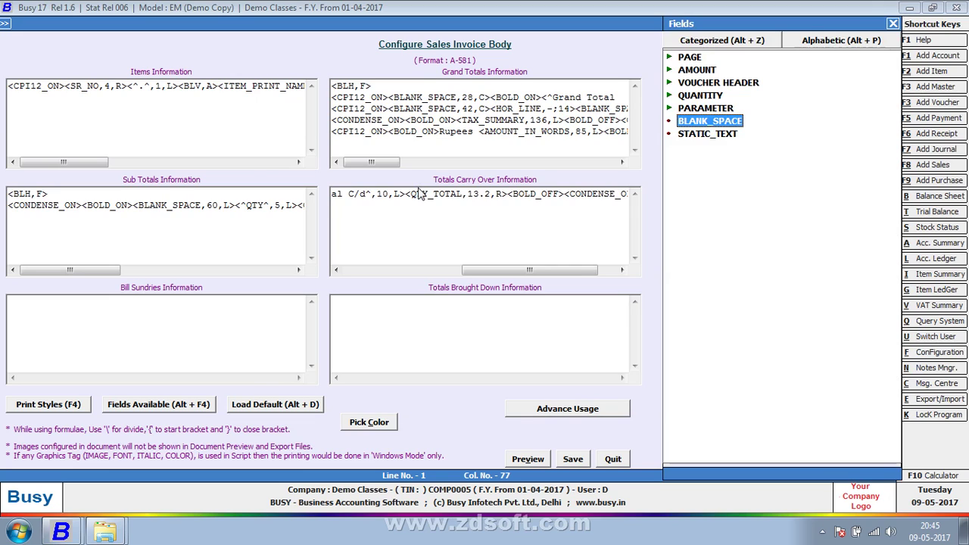
pyautogui.press('Return')
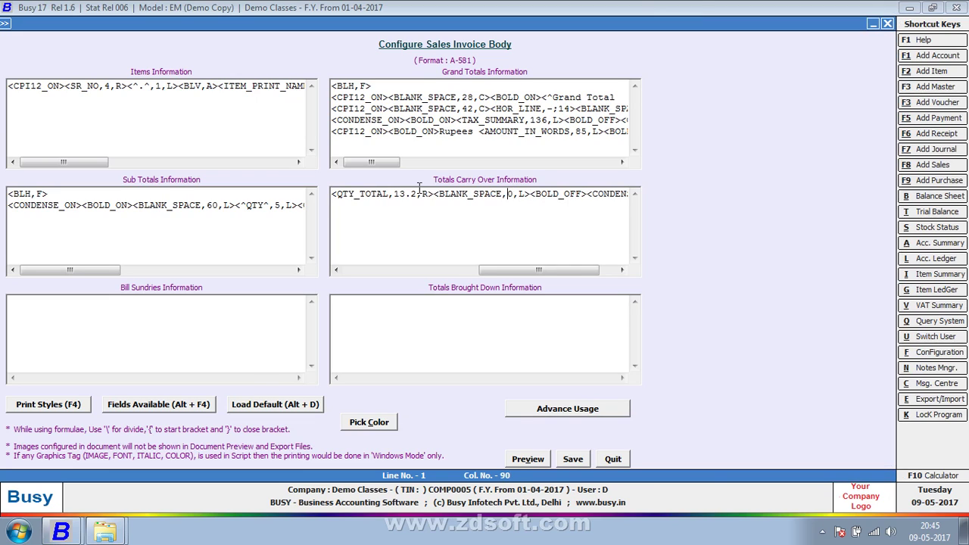
pyautogui.write('2')
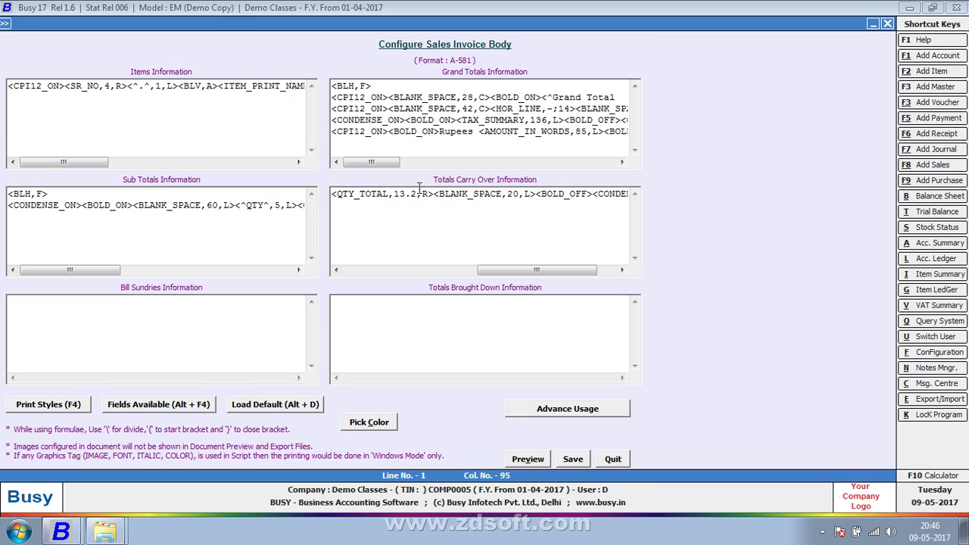
# Step: Add the AMOUNT_TOTAL field after the 20-character blank space in the totals carry over information and save the configuration
pyautogui.hotkey('alt', 'F4')
pyautogui.press('Up')
pyautogui.press('Up')
pyautogui.press('Up')
pyautogui.press('Up')
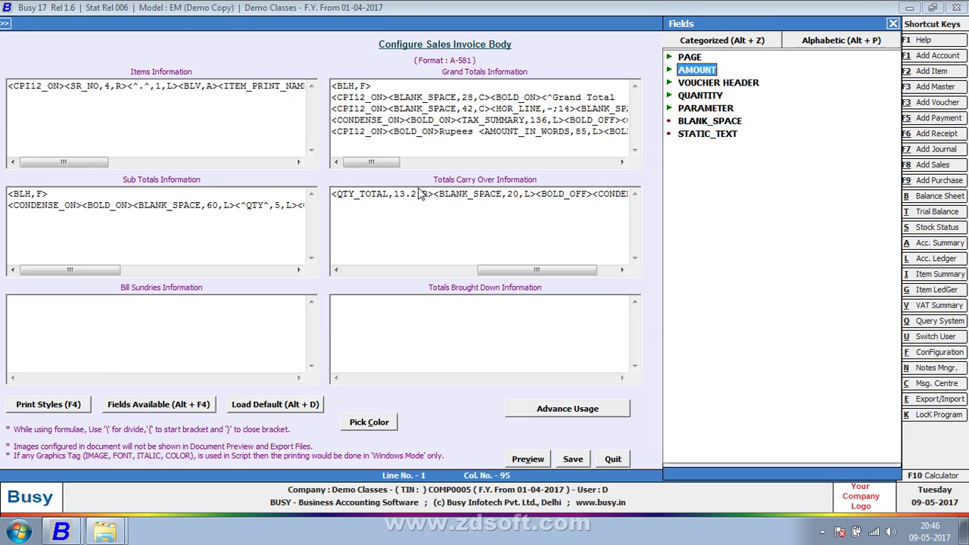
pyautogui.press('Right')
pyautogui.press('Down')
pyautogui.press('Return')
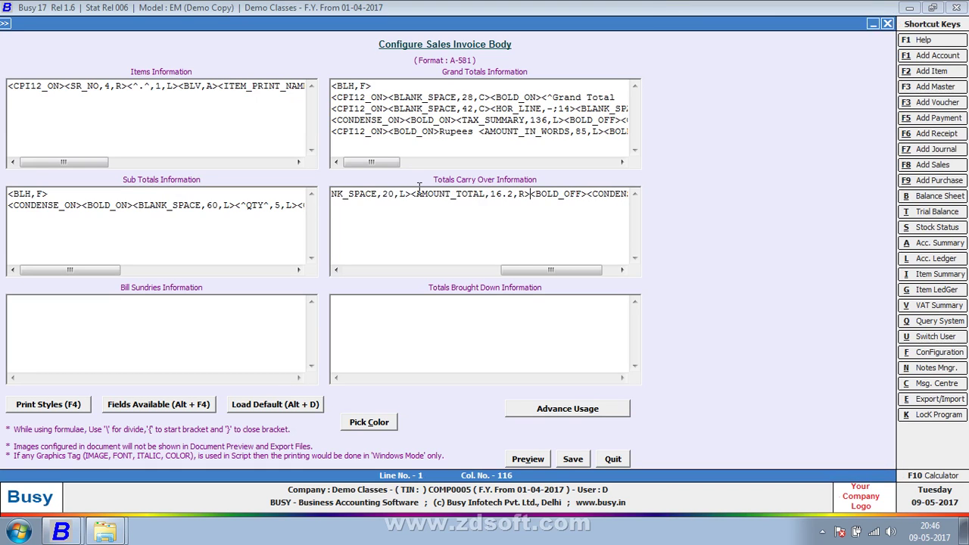
pyautogui.press('Escape')
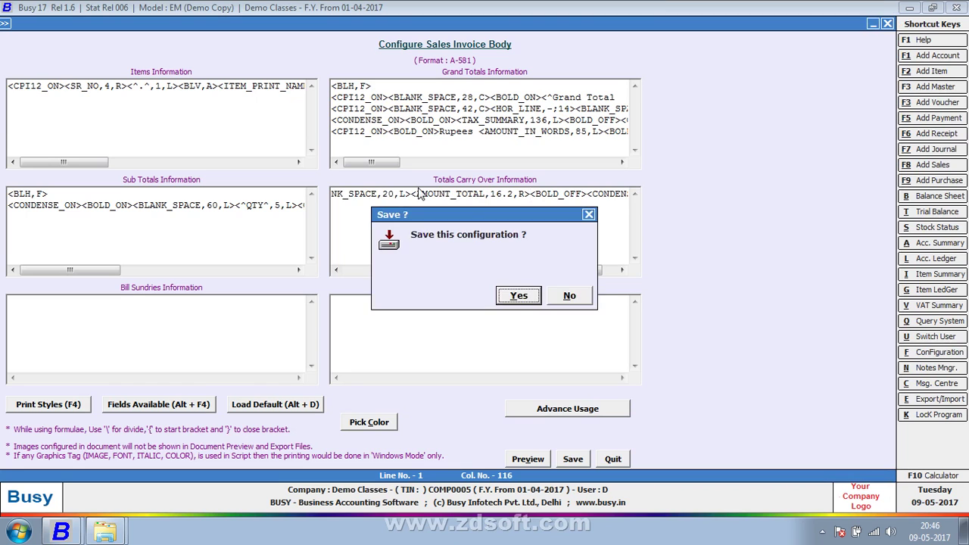
pyautogui.press('Return')
# Step: Leave the document configuration and open sales voucher 2 of the Main series for modification
pyautogui.press('Escape')
pyautogui.press('Right')
pyautogui.press('Return')
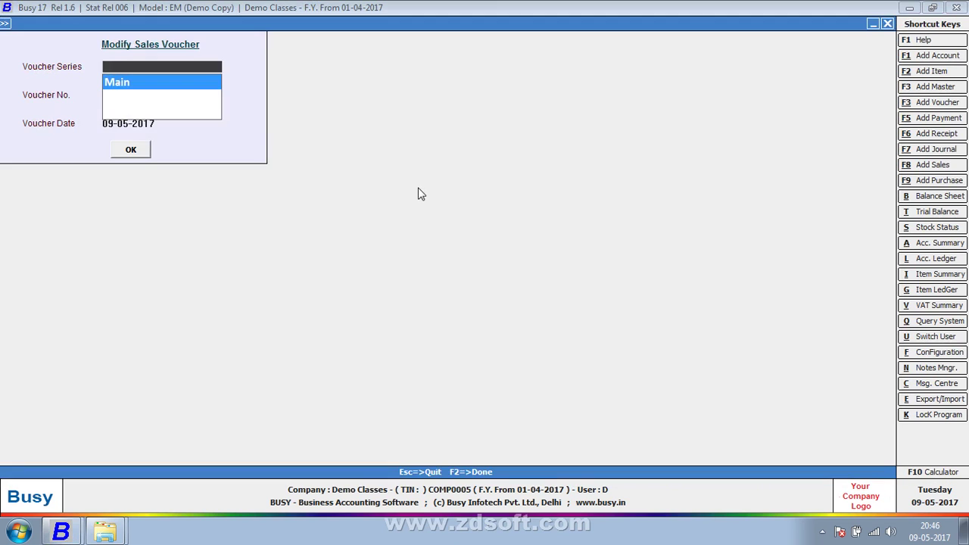
pyautogui.press('Return')
pyautogui.write('2')
pyautogui.press('Return')
pyautogui.press('Return')
pyautogui.press('Return')
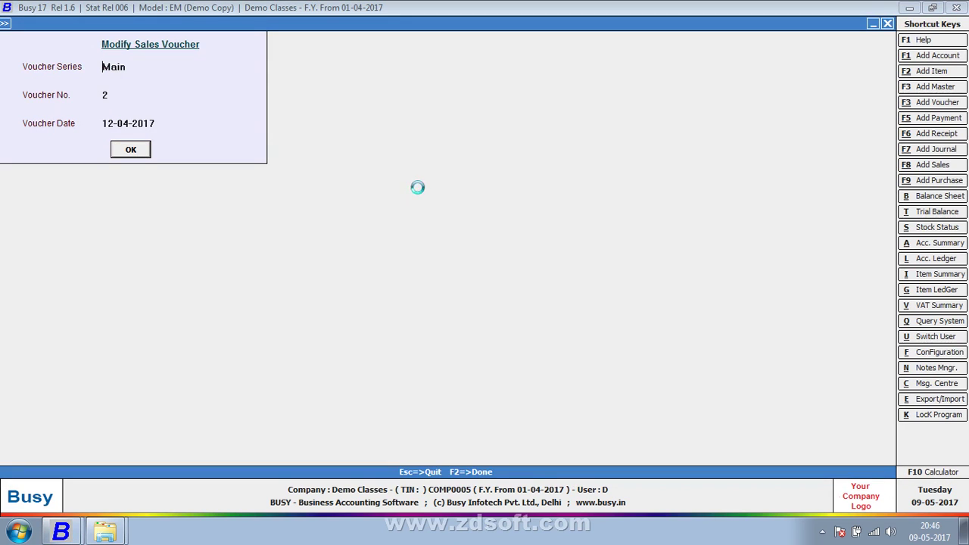
# Step: Preview the invoice in the A-581 format, check the "Total C/d" line's alignment on page 1, and leave the voucher
pyautogui.hotkey('alt', 'p')
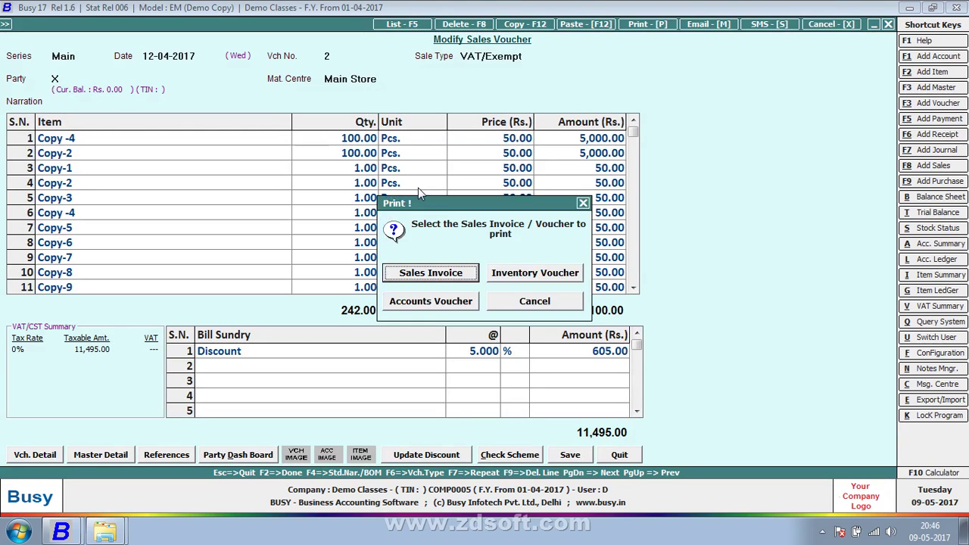
pyautogui.press('Escape')
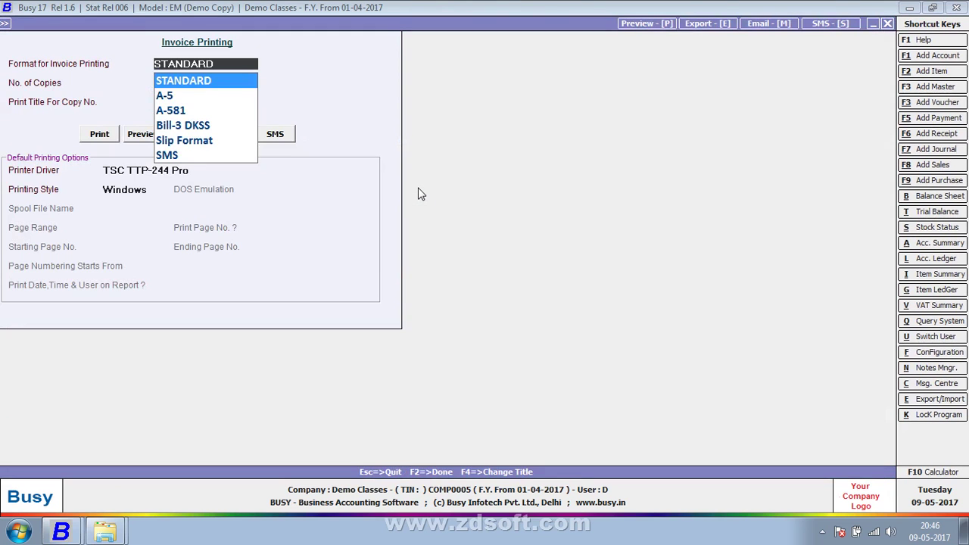
pyautogui.press('Down')
pyautogui.press('Down')
pyautogui.press('Return')
pyautogui.press('Return')
pyautogui.press('Return')
pyautogui.press('Return')
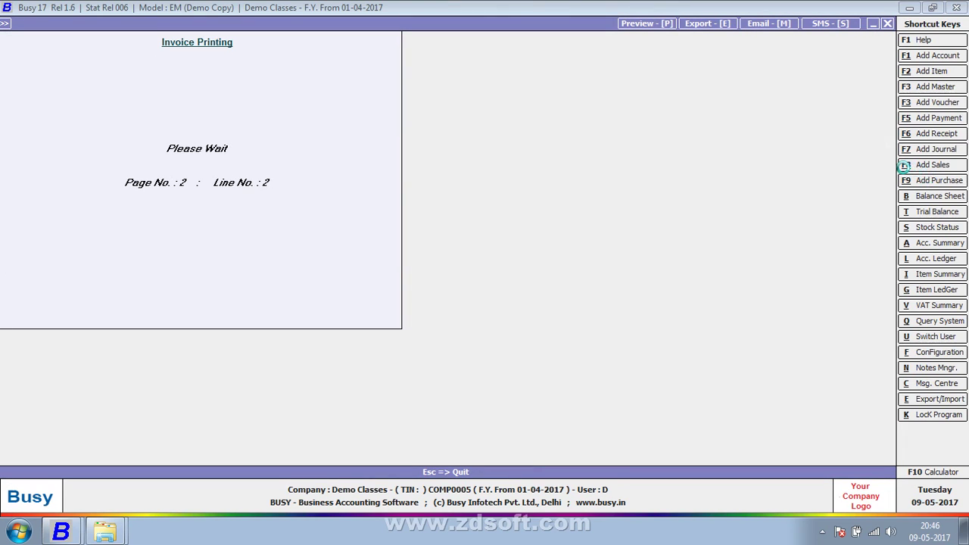
pyautogui.scroll(-3, 469, 357)
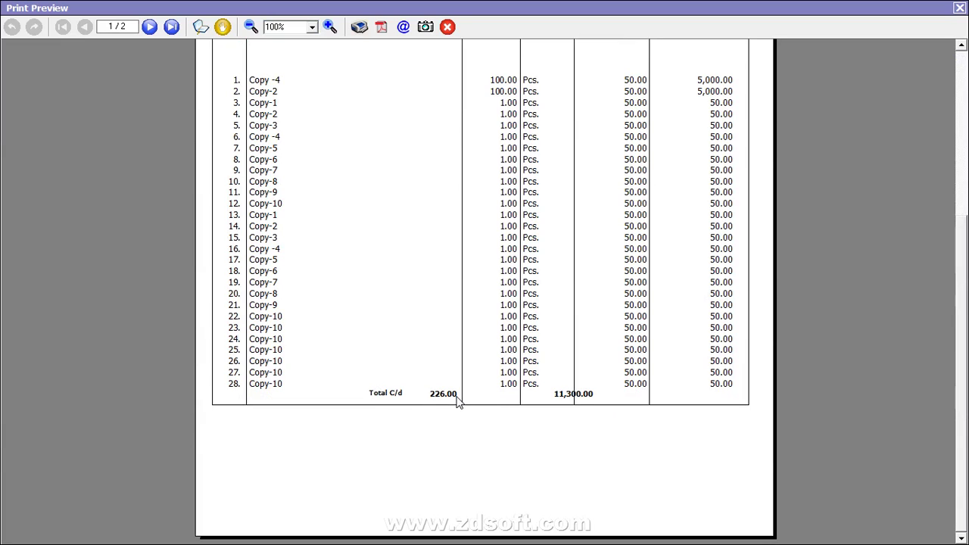
pyautogui.click(959, 8)
pyautogui.press('Escape')
pyautogui.press('Escape')
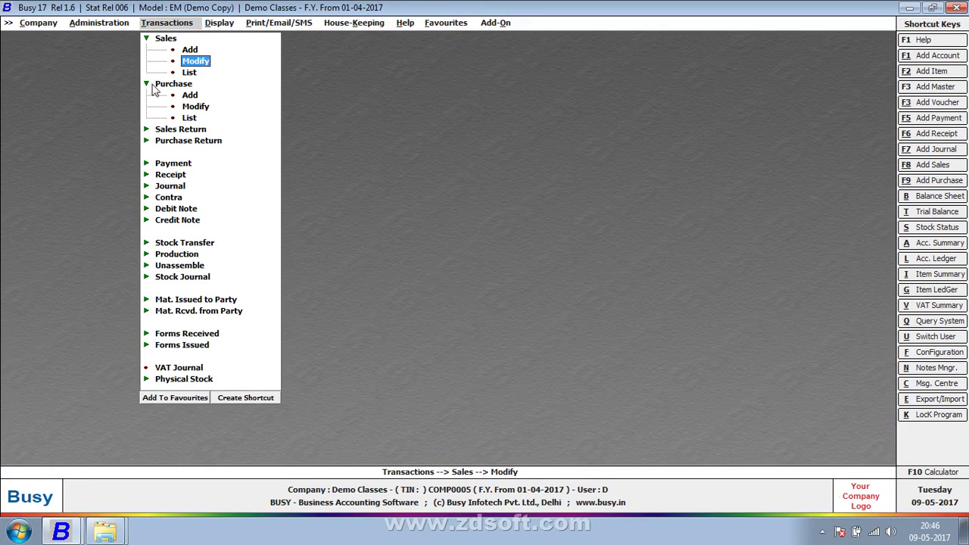
# Step: Open the Bill-3 DKSS sales invoice body, examine its totals brought down script for reference, and close it
pyautogui.click(113, 25)
pyautogui.press('Return')
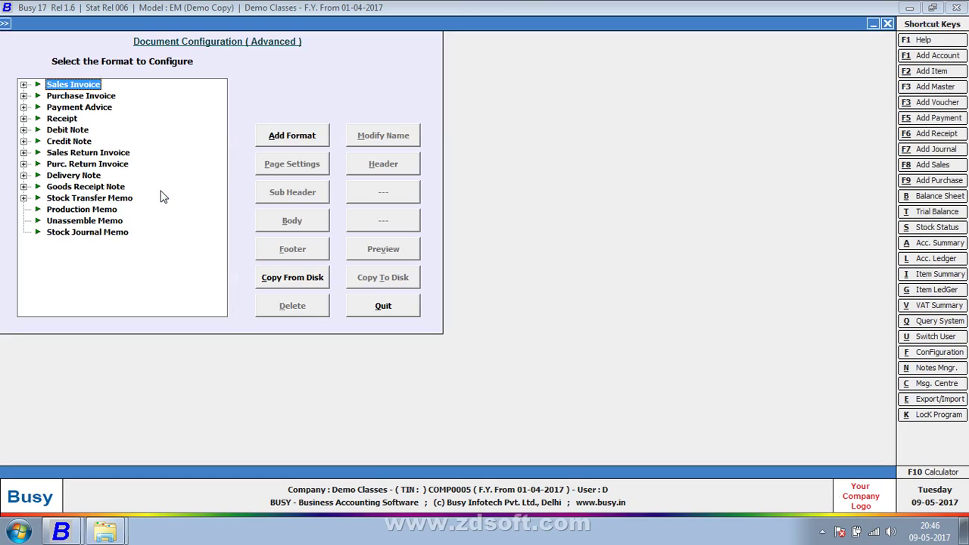
pyautogui.click(24, 85)
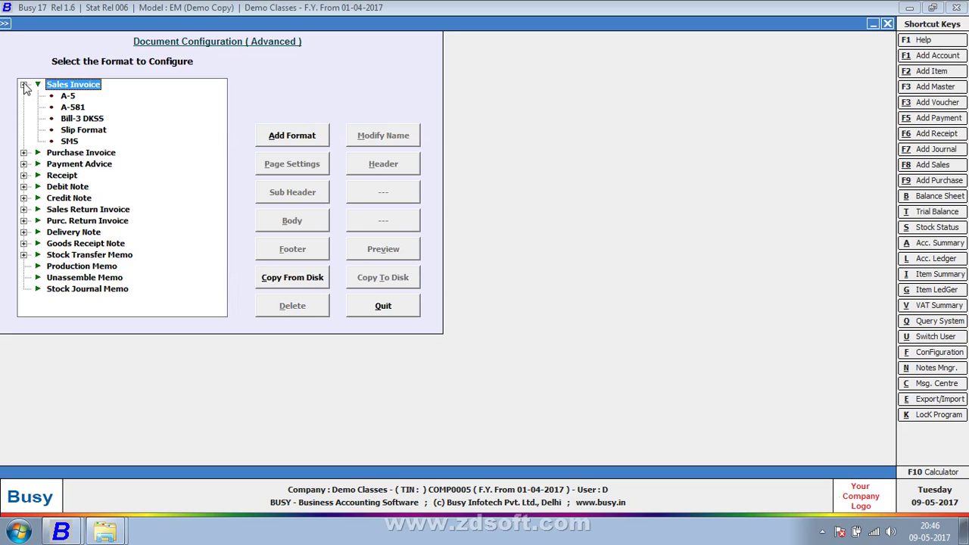
pyautogui.click(70, 118)
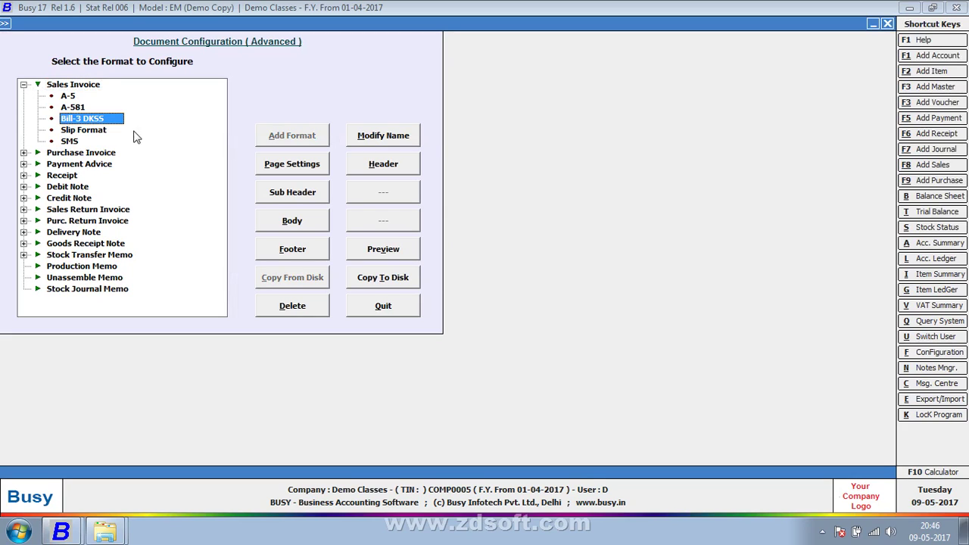
pyautogui.click(279, 222)
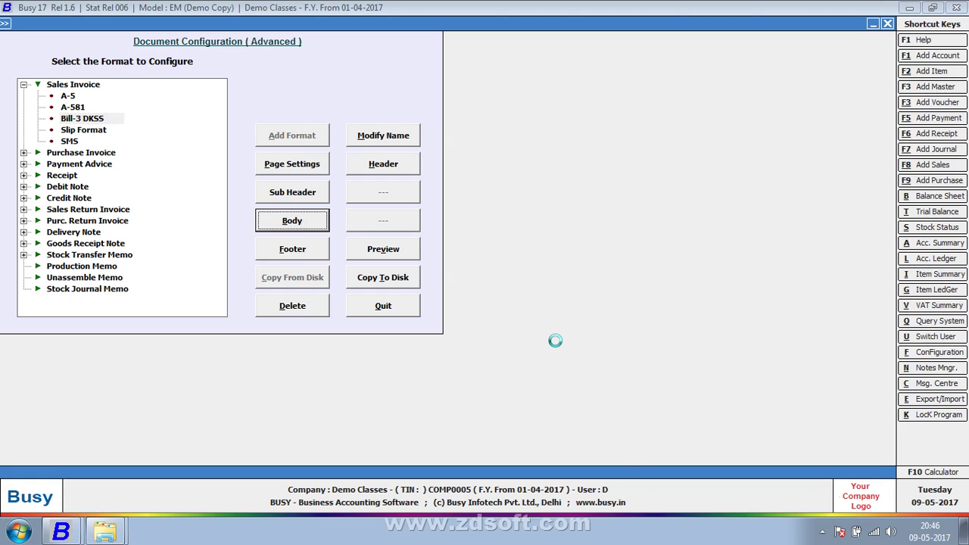
pyautogui.hotkey('shift', 'Home')
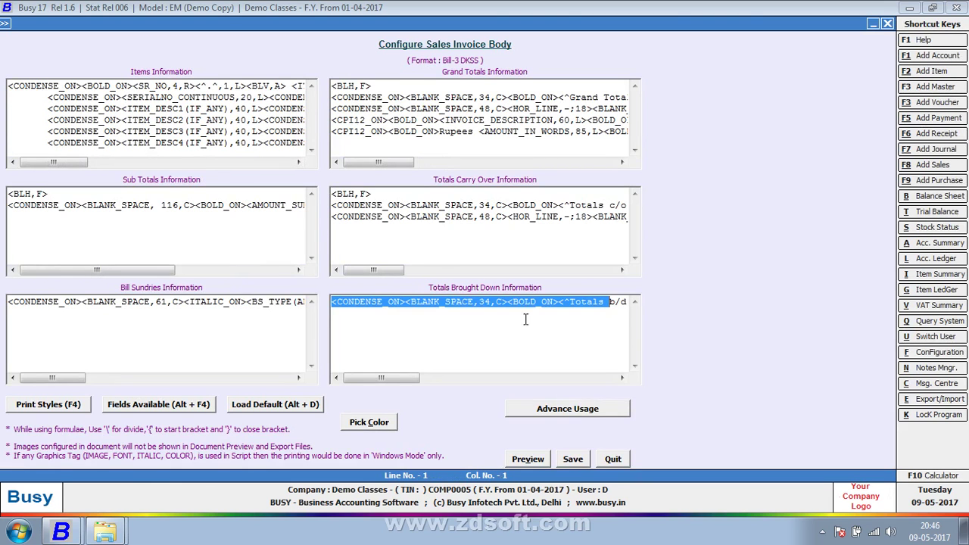
pyautogui.click(613, 459)
# Step: Open the A-581 invoice body and set the blank space before "Total C/d" in the totals carry over information to 60
pyautogui.click(72, 109)
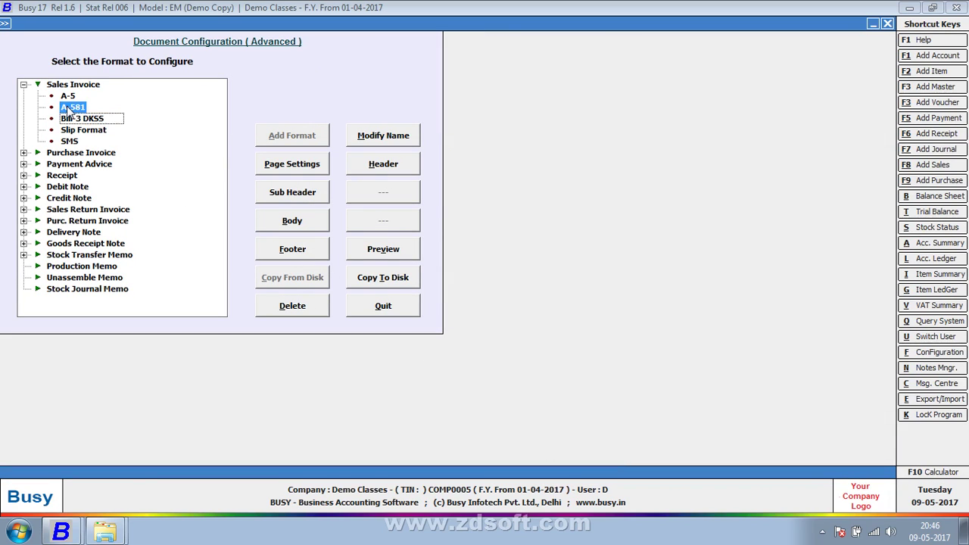
pyautogui.click(307, 222)
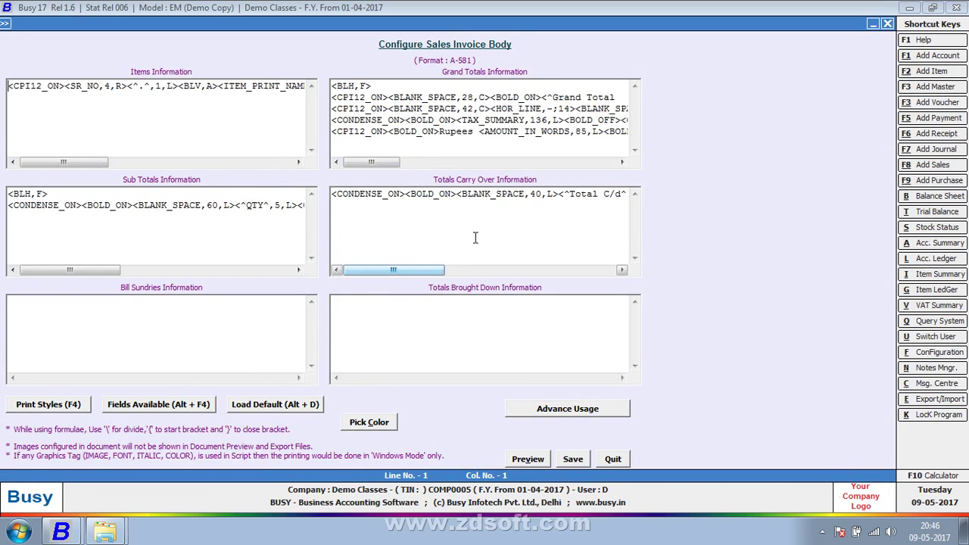
pyautogui.click(534, 194)
pyautogui.press('BackSpace')
pyautogui.write('5')
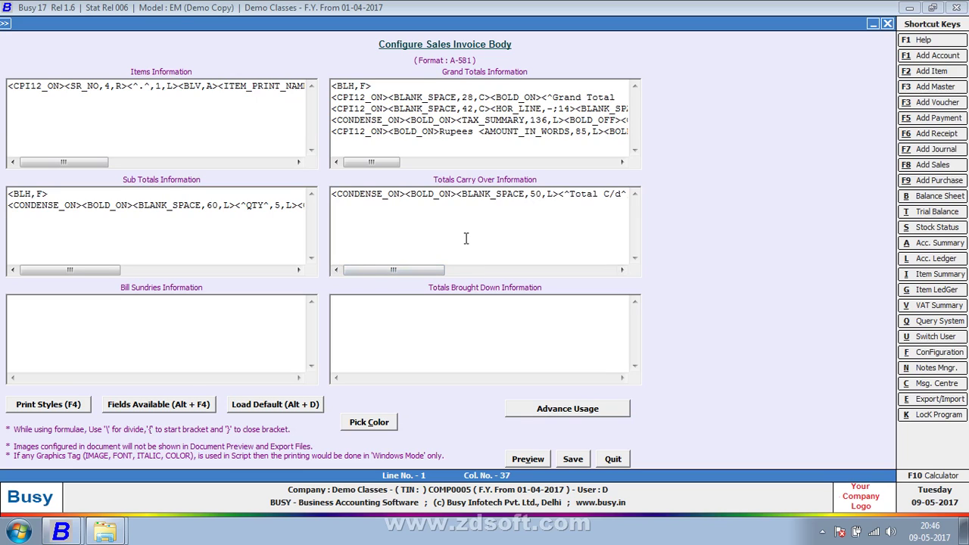
pyautogui.press('Right')
pyautogui.press('BackSpace')
pyautogui.write('5')
pyautogui.press('BackSpace')
pyautogui.press('BackSpace')
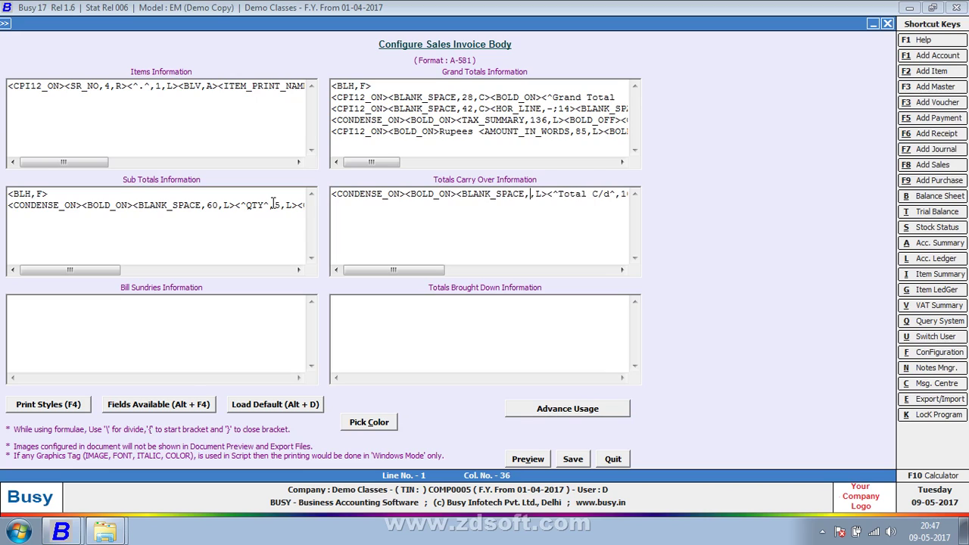
pyautogui.write('60')
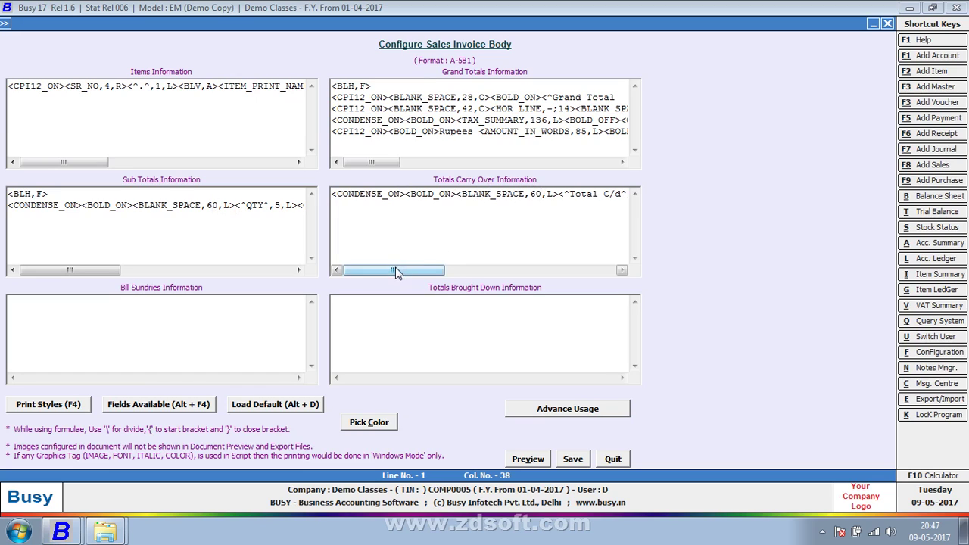
# Step: Set the blank space before "Total C/d" in the totals carry over information to 55
pyautogui.moveTo(396, 270); pyautogui.dragTo(457, 272)
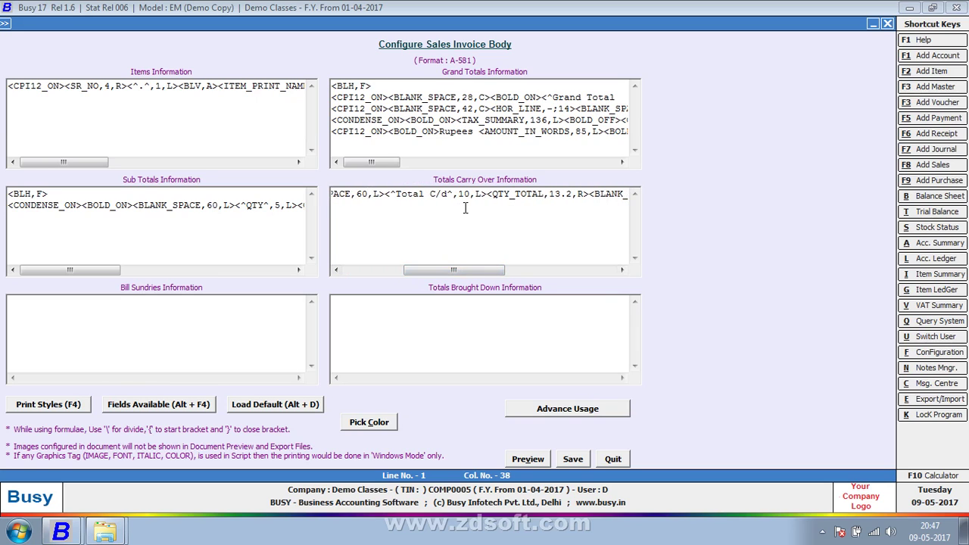
pyautogui.moveTo(104, 269); pyautogui.dragTo(154, 274)
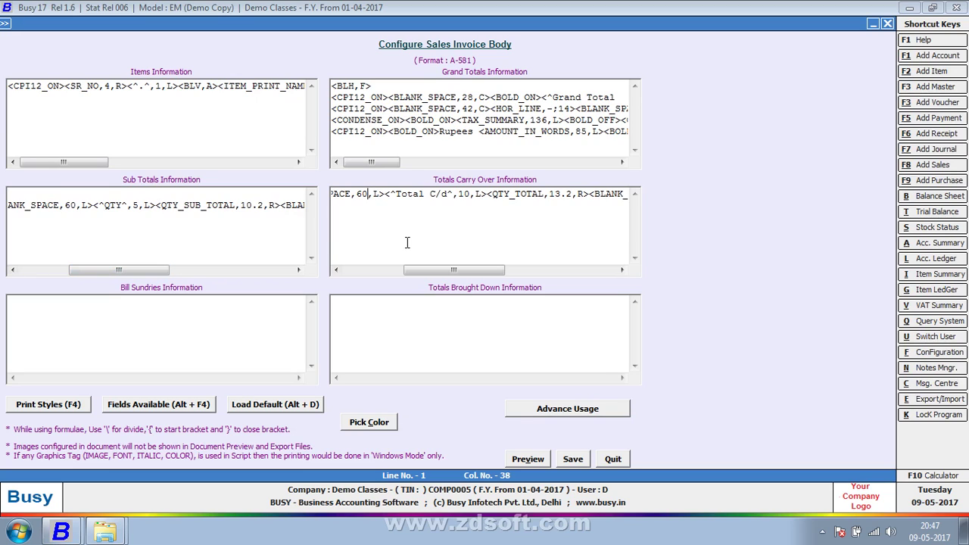
pyautogui.press('BackSpace')
pyautogui.press('BackSpace')
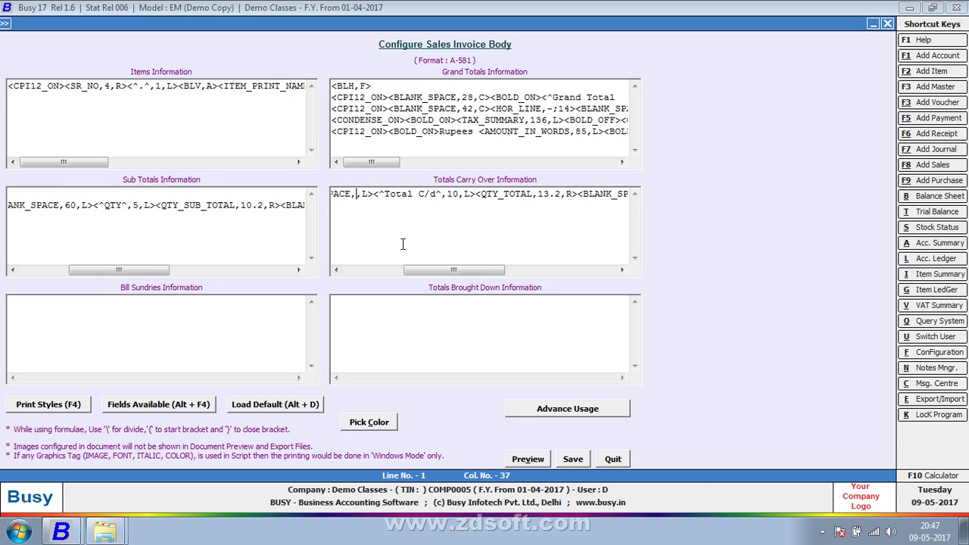
pyautogui.write('55')
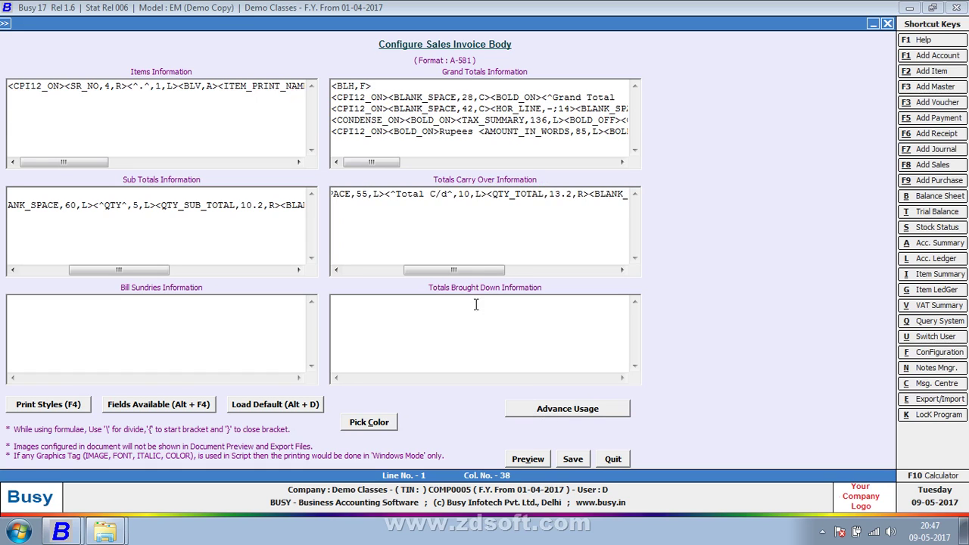
# Step: Set the blank space before AMOUNT_TOTAL in the totals carry over information to 40 and save the invoice body
pyautogui.moveTo(454, 271); pyautogui.dragTo(524, 270)
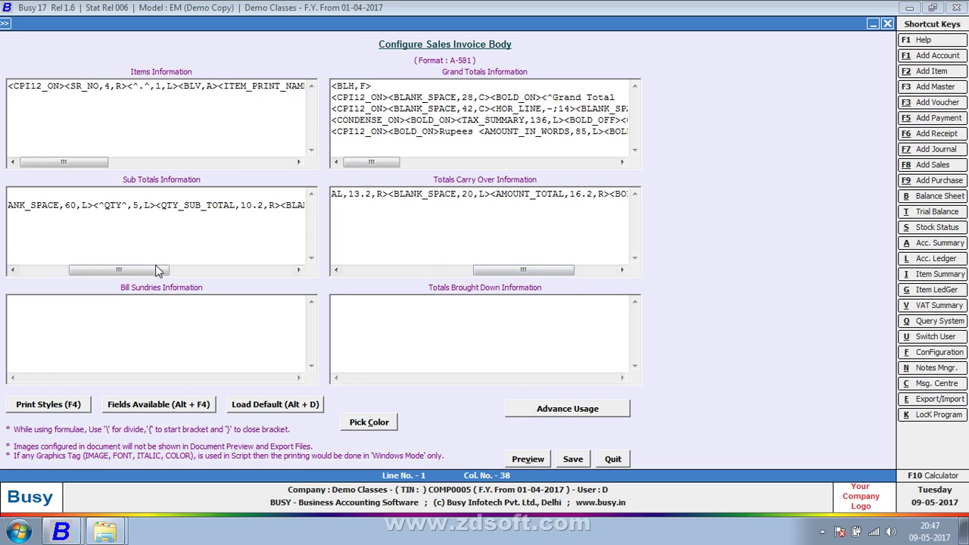
pyautogui.moveTo(159, 271); pyautogui.dragTo(222, 278)
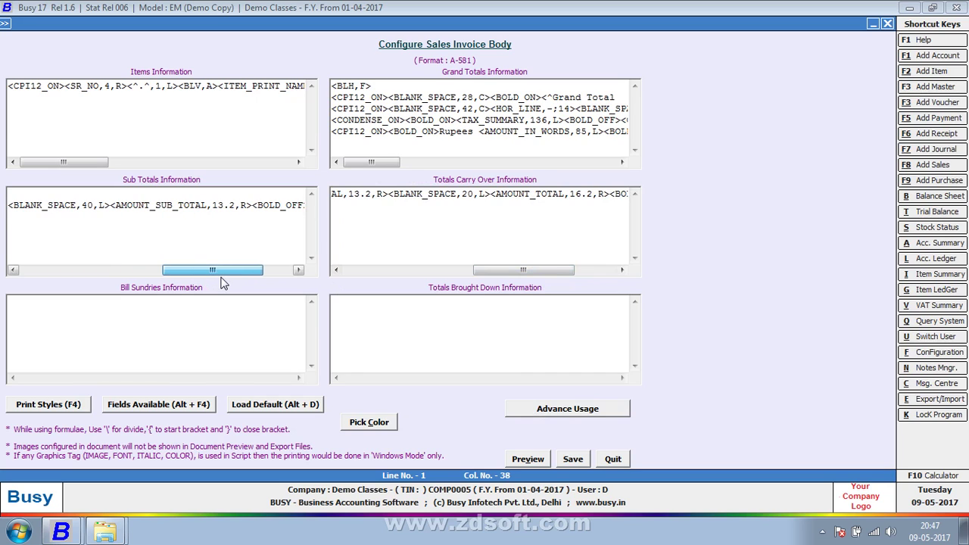
pyautogui.click(510, 273)
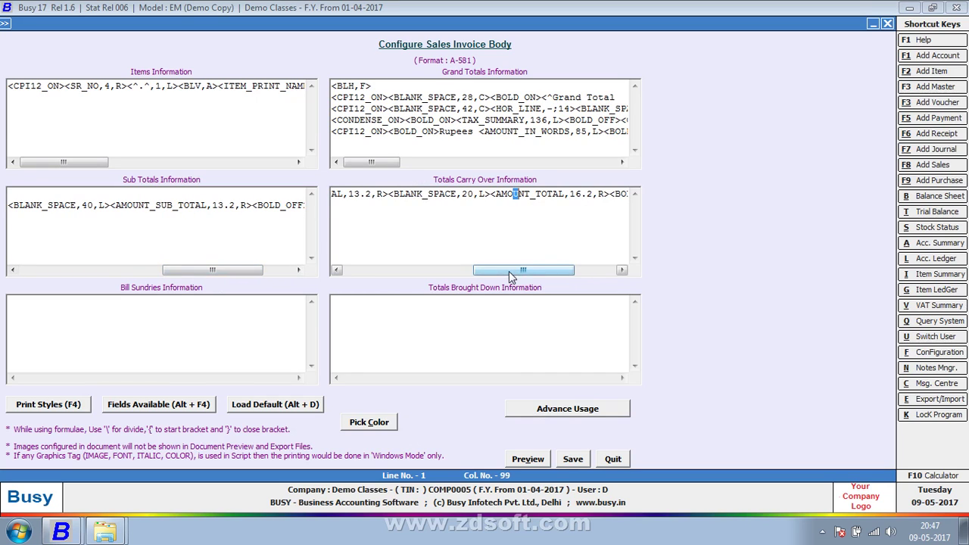
pyautogui.moveTo(509, 276); pyautogui.dragTo(512, 284)
pyautogui.click(469, 194)
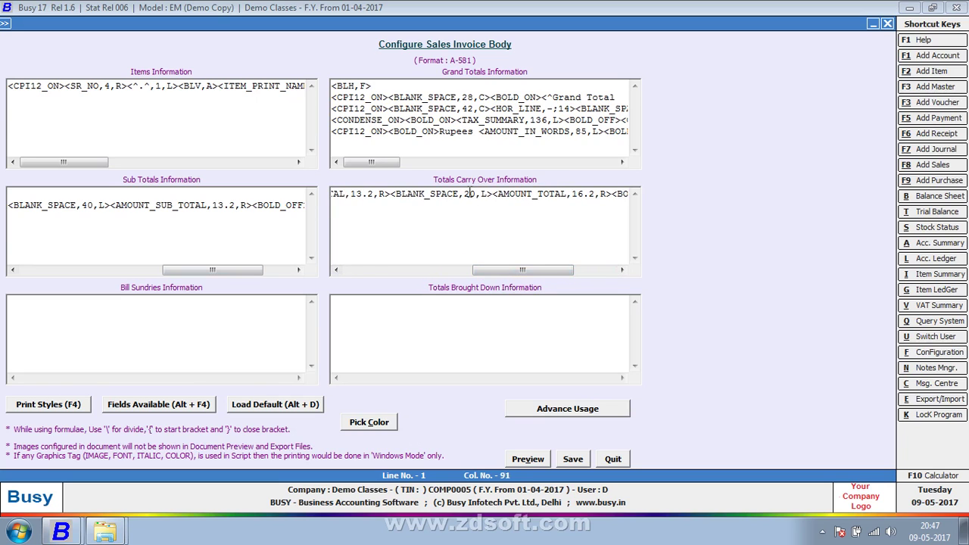
pyautogui.press('BackSpace')
pyautogui.write('4')
pyautogui.click(568, 460)
# Step: Leave the document configuration and open sales voucher 2 dated 12-04-2017 for modification
pyautogui.press('Escape')
pyautogui.press('Right')
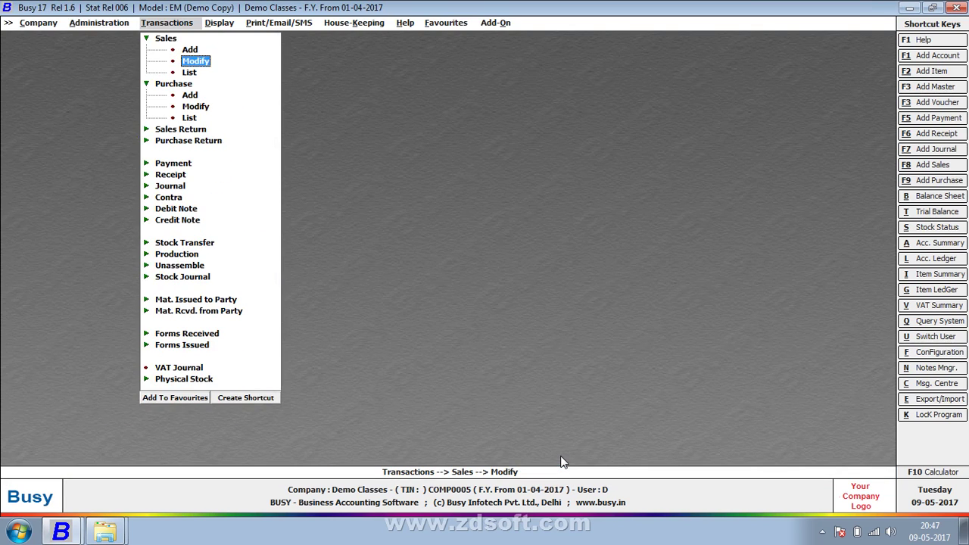
pyautogui.press('Return')
pyautogui.write('2')
pyautogui.press('Return')
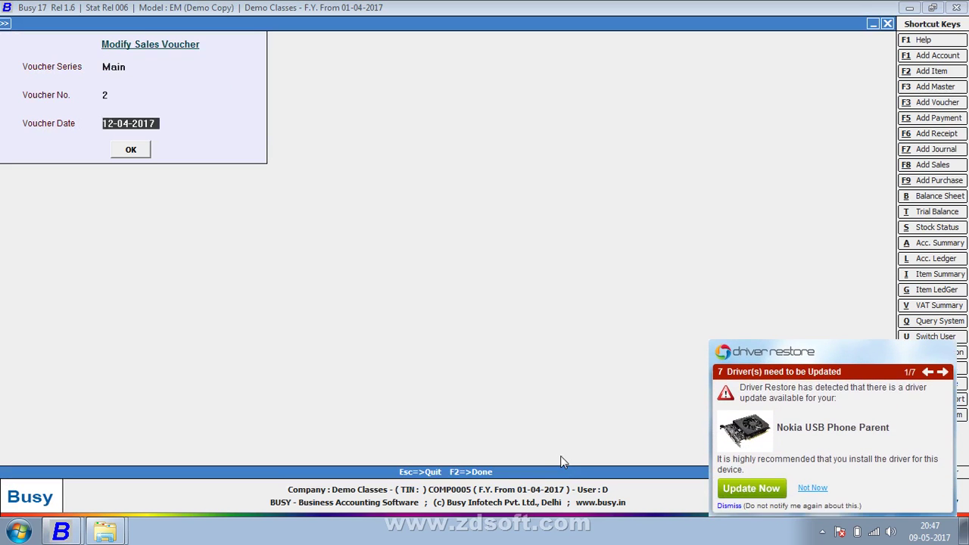
pyautogui.press('Return')
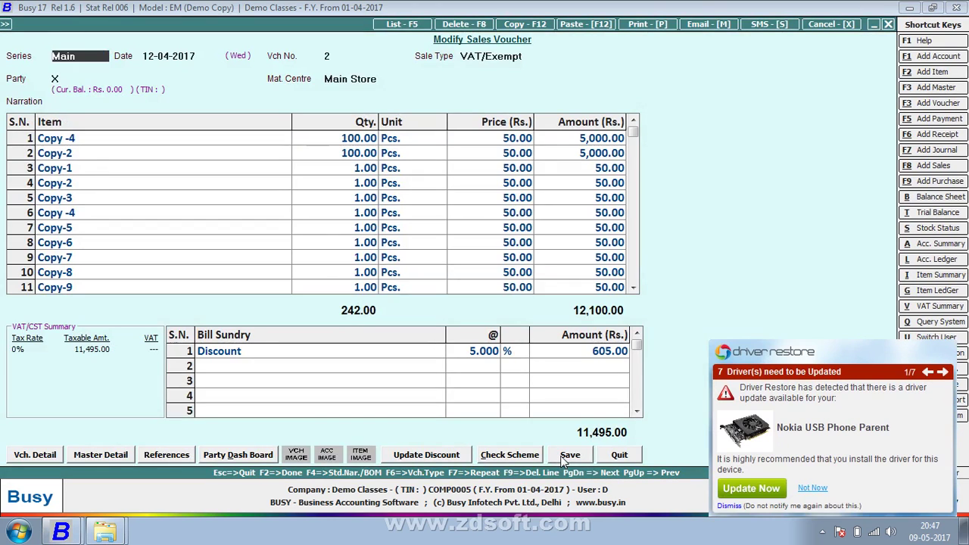
# Step: Save the voucher and preview its sales invoice in the A-581 format, dismissing the driver update notification
pyautogui.click(563, 457)
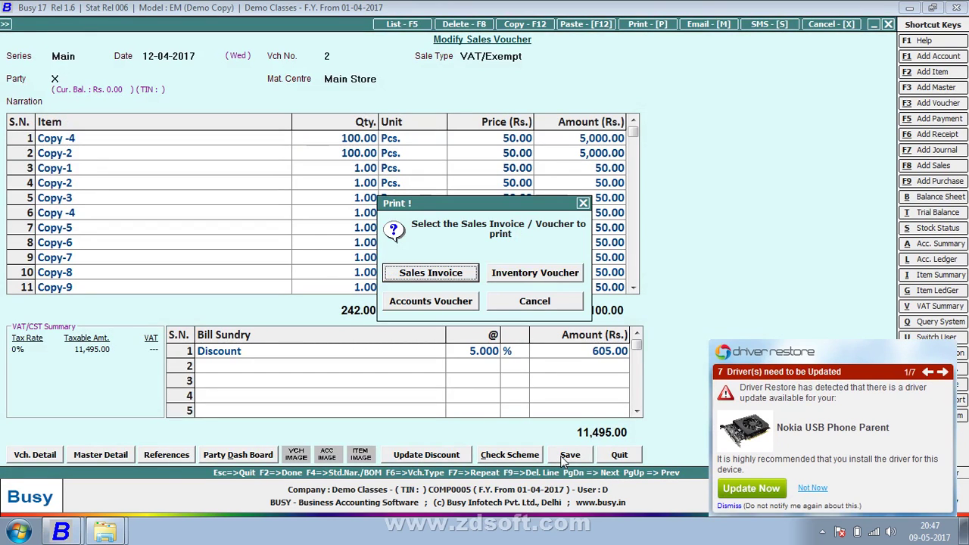
pyautogui.press('Return')
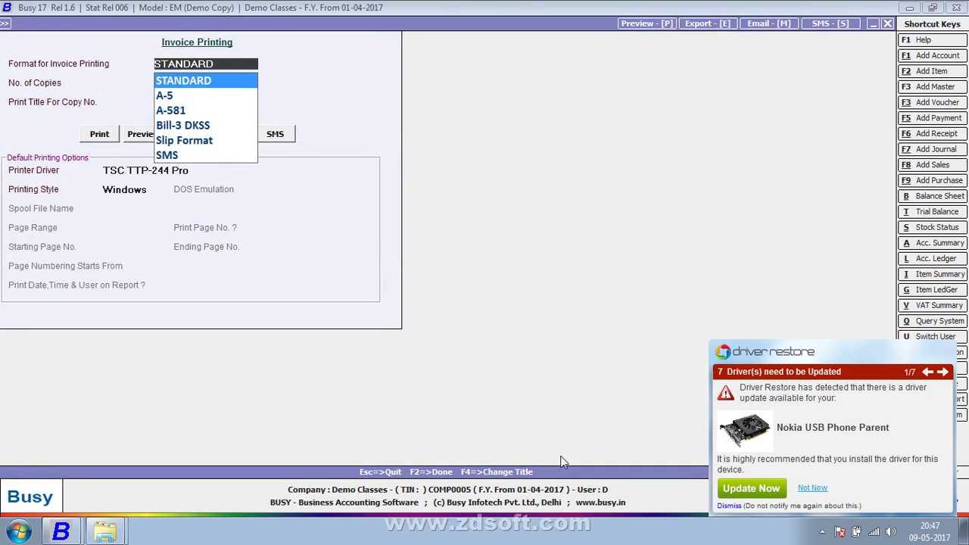
pyautogui.press('Down')
pyautogui.press('Down')
pyautogui.press('Return')
pyautogui.press('F2')
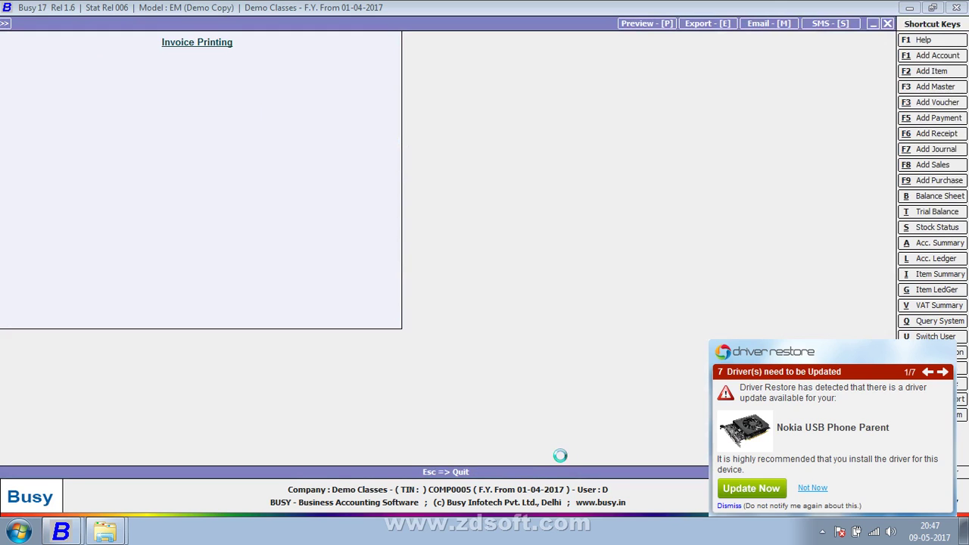
pyautogui.click(813, 489)
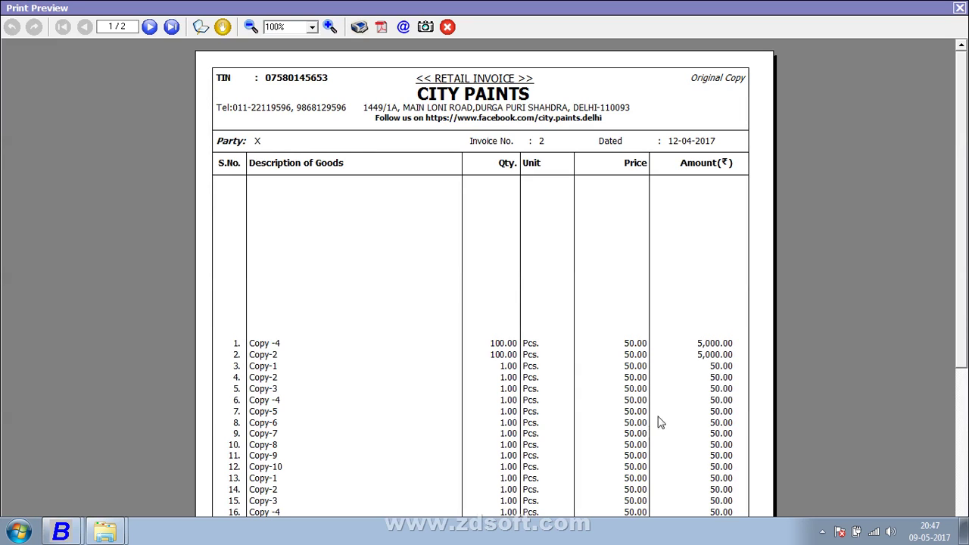
# Step: Check the "Total C/d" line's alignment at the foot of page 1, then close the preview and leave the voucher
pyautogui.moveTo(965, 309); pyautogui.dragTo(964, 450)
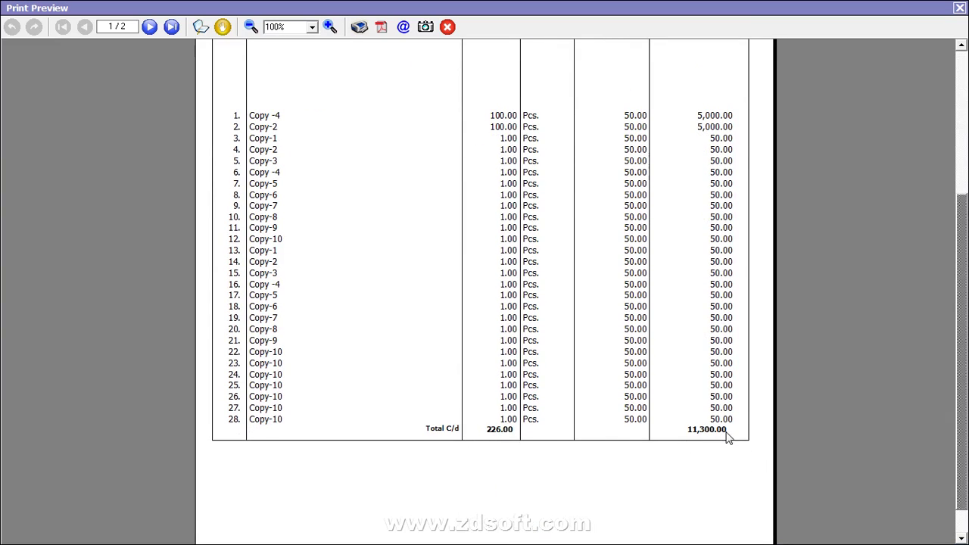
pyautogui.click(960, 9)
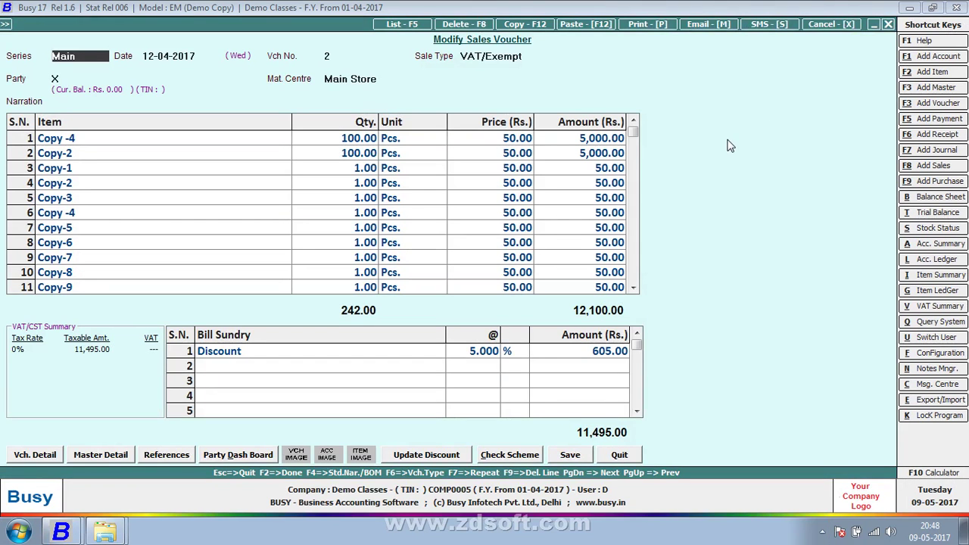
pyautogui.press('Escape')
pyautogui.press('Escape')
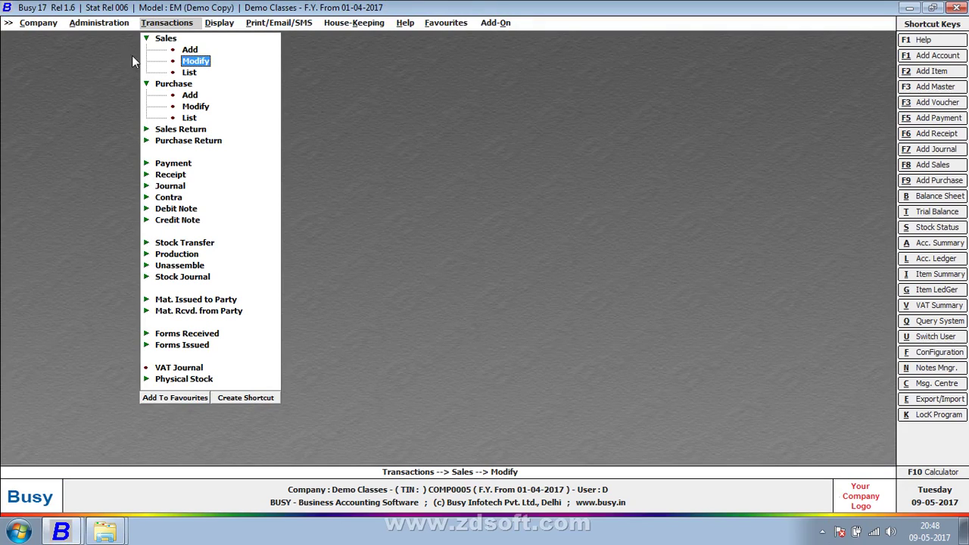
# Step: Open the body of the A-581 sales invoice format in the advanced document configuration
pyautogui.click(82, 24)
pyautogui.click(148, 164)
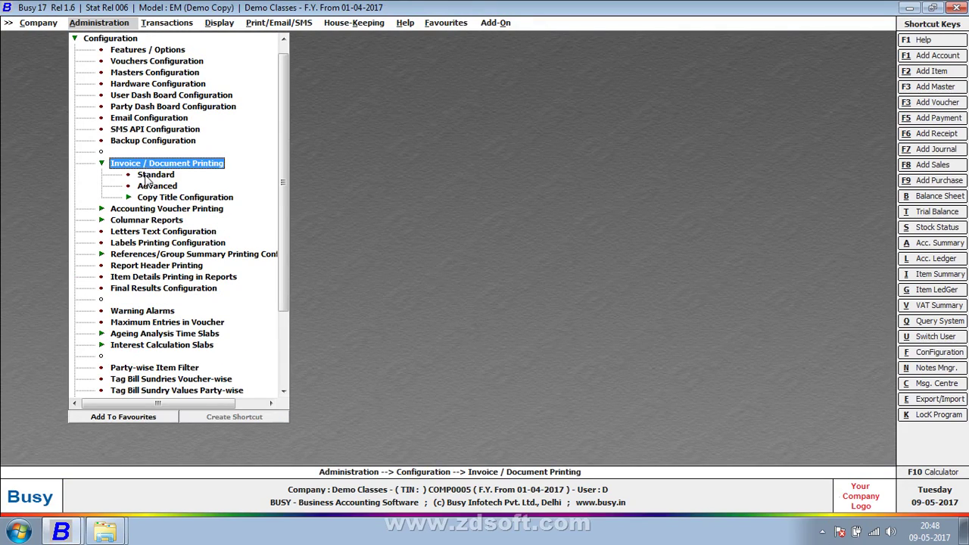
pyautogui.click(148, 187)
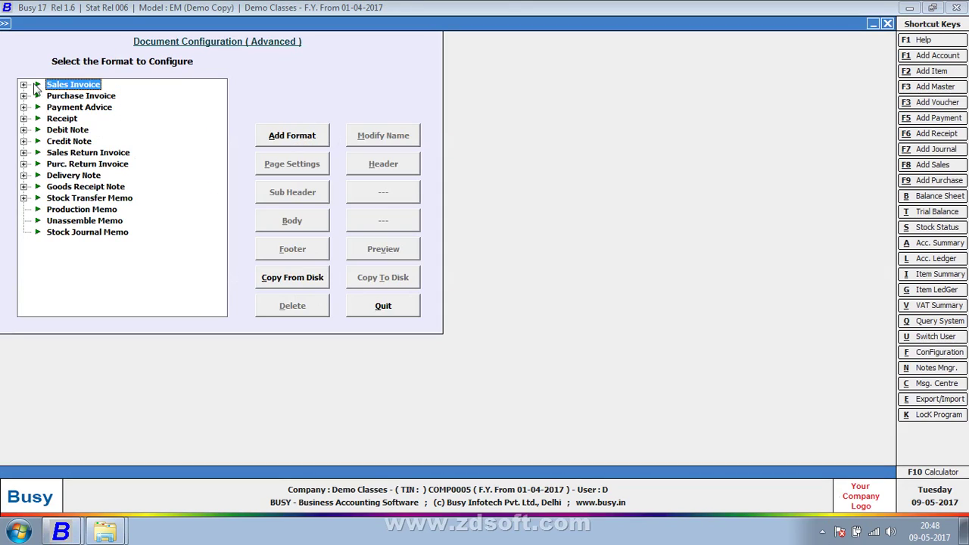
pyautogui.click(36, 85)
pyautogui.click(73, 106)
pyautogui.click(324, 224)
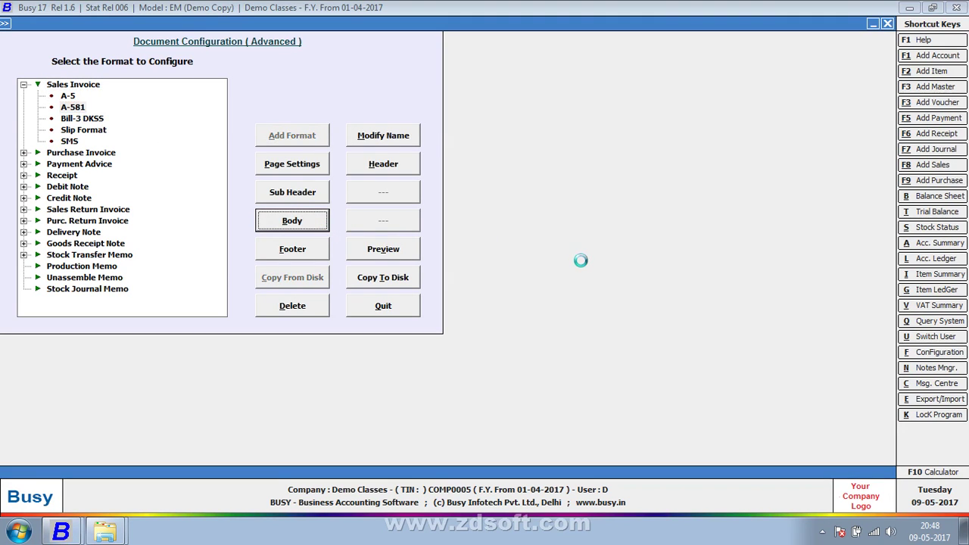
# Step: Copy the entire totals carry over script into the totals brought down information
pyautogui.click(339, 195)
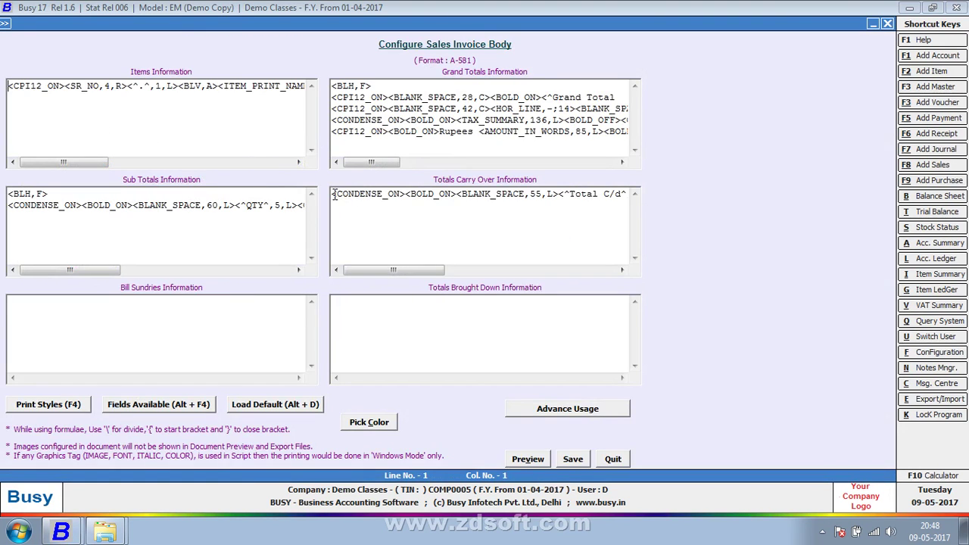
pyautogui.moveTo(339, 195); pyautogui.dragTo(708, 218)
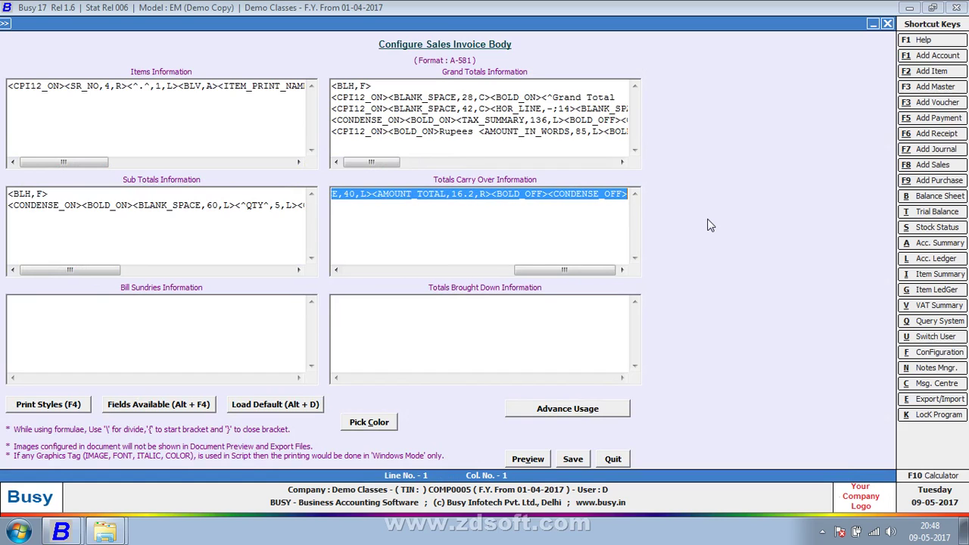
pyautogui.click(529, 298)
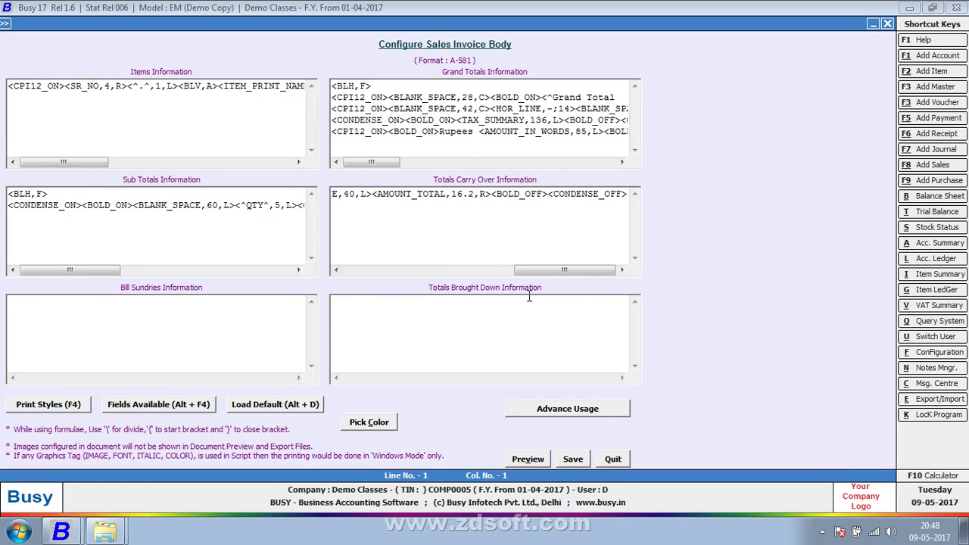
pyautogui.hotkey('ctrl', 'v')
pyautogui.moveTo(541, 375); pyautogui.dragTo(419, 379)
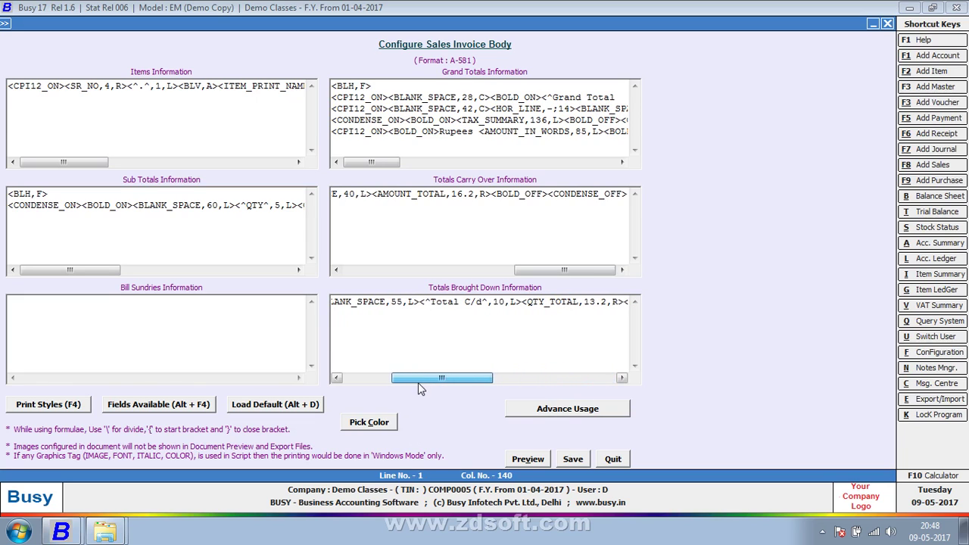
# Step: Change the label in the totals brought down script to "Total b/d" and save the invoice body
pyautogui.click(473, 301)
pyautogui.press('BackSpace')
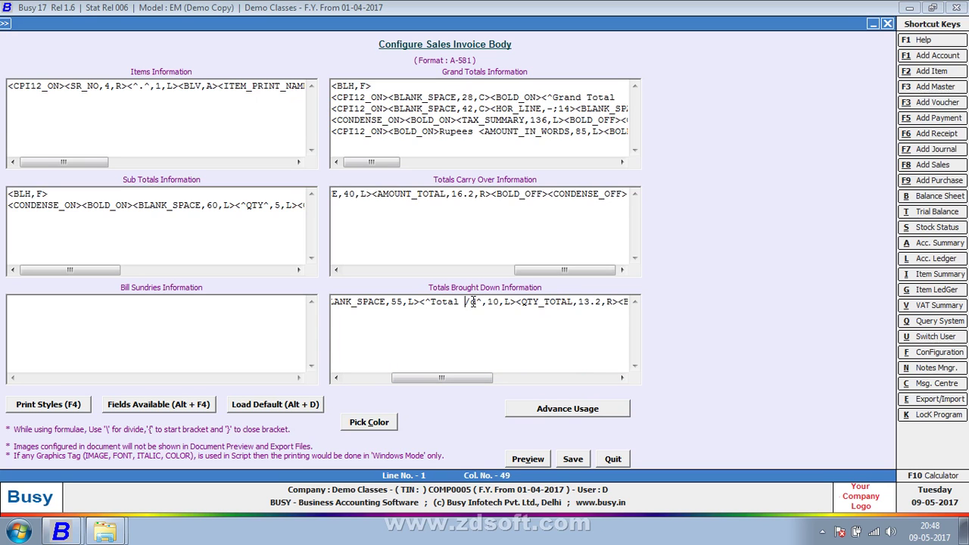
pyautogui.write('b')
pyautogui.click(574, 459)
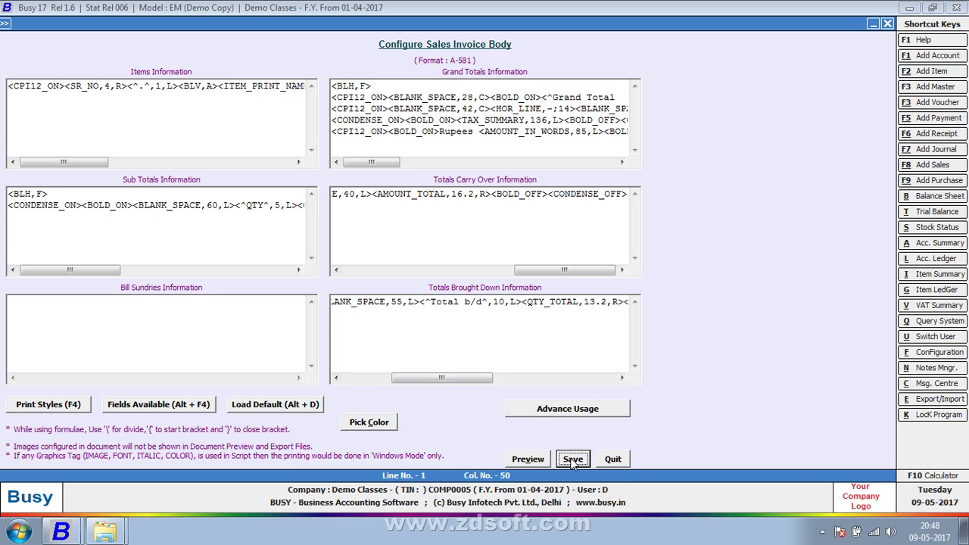
# Step: Leave the document configuration and reopen sales voucher 2 of the Main series for modification
pyautogui.press('Escape')
pyautogui.press('Right')
pyautogui.press('Down')
pyautogui.press('Return')
pyautogui.press('super')
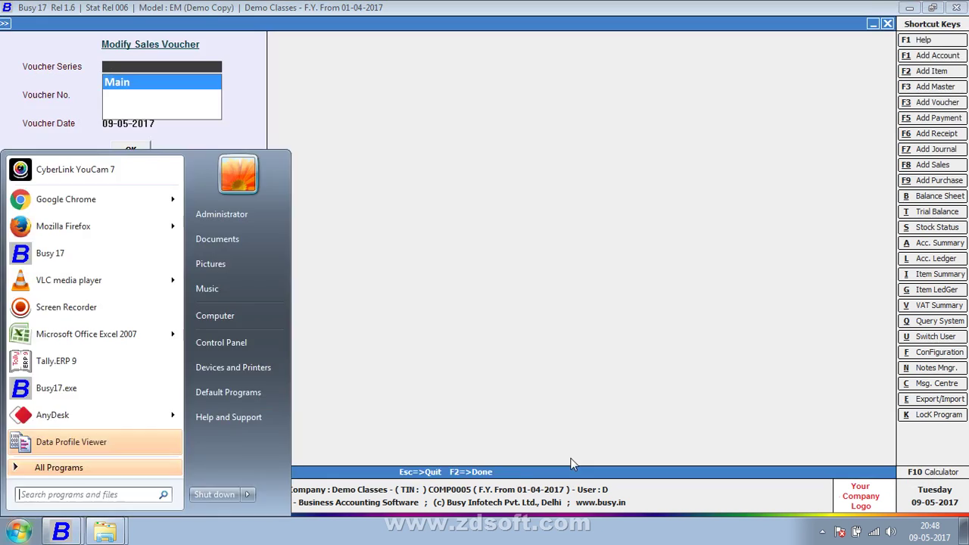
pyautogui.press('Escape')
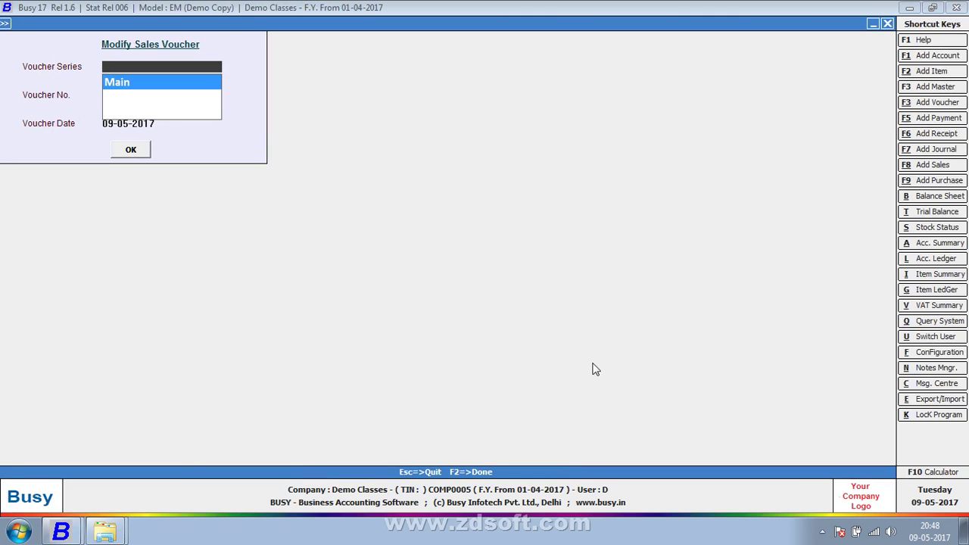
pyautogui.press('Return')
pyautogui.press('Return')
pyautogui.press('Return')
pyautogui.press('Return')
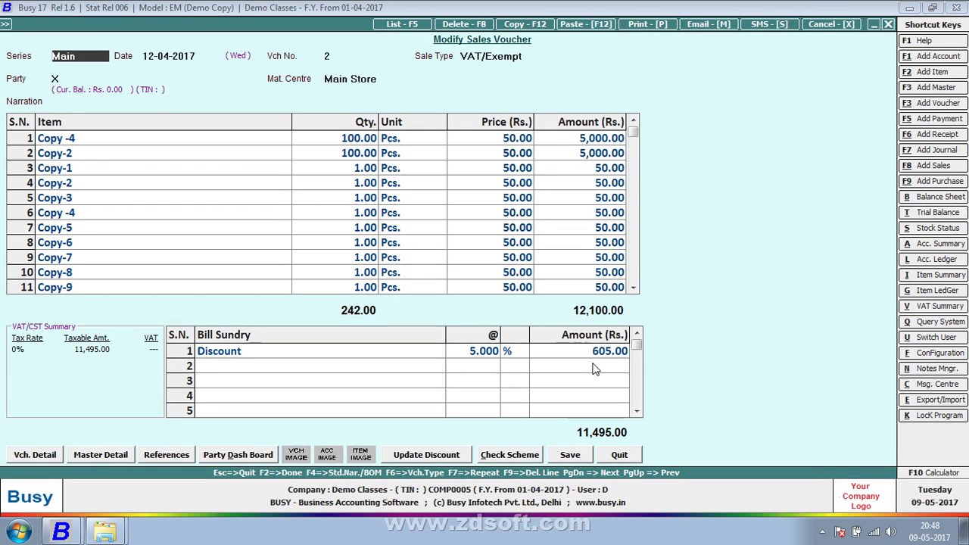
# Step: Preview the voucher's invoice in the A-581 format
pyautogui.hotkey('alt', 'p')
pyautogui.press('Escape')
pyautogui.hotkey('alt', 'p')
pyautogui.press('Down')
pyautogui.press('Down')
pyautogui.press('Return')
pyautogui.press('Return')
pyautogui.press('Return')
pyautogui.press('Right')
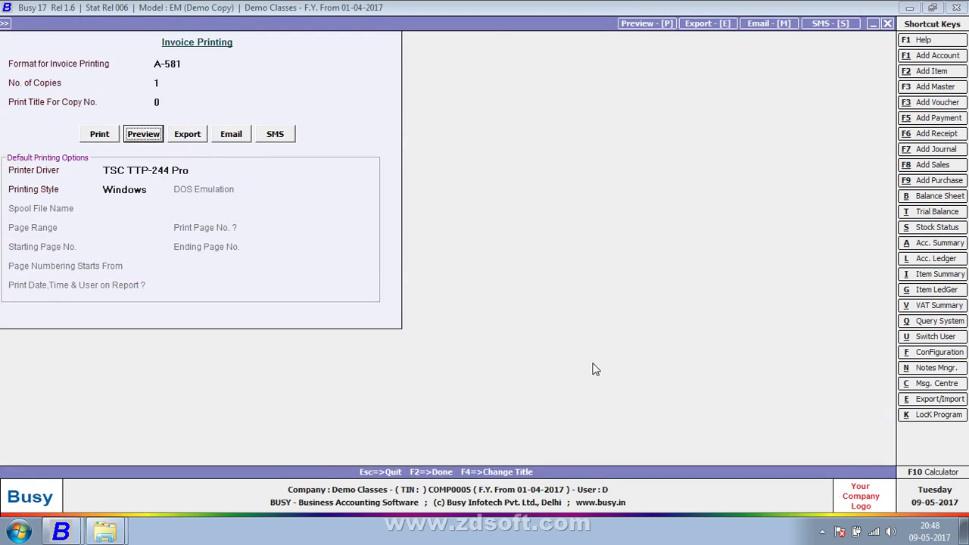
pyautogui.press('Return')
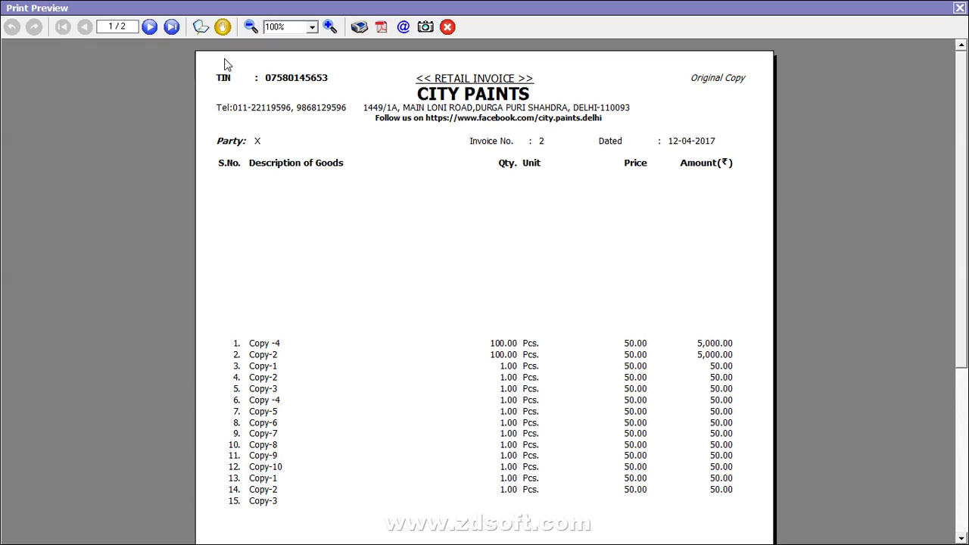
# Step: Check the "Total b/d" line on page 2, then close the preview and leave the voucher
pyautogui.click(150, 27)
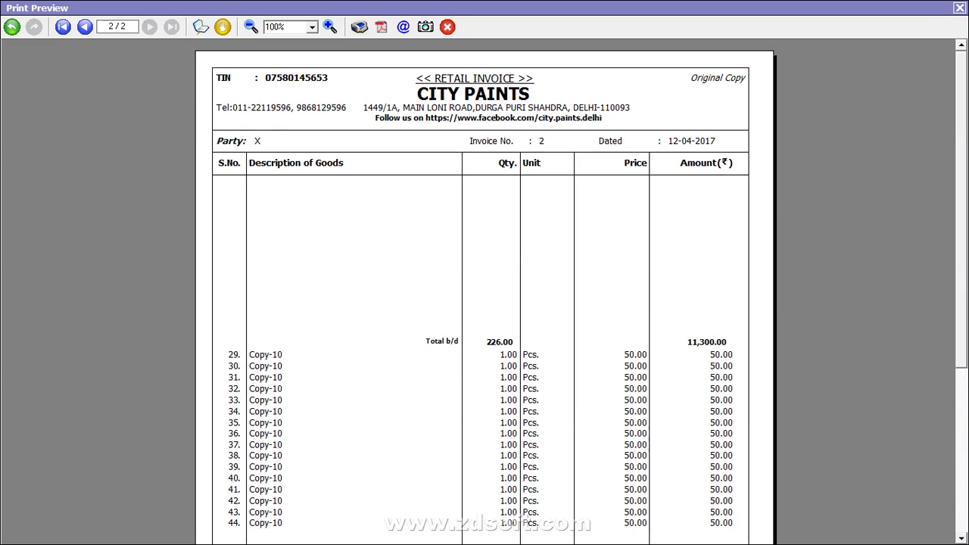
pyautogui.click(960, 8)
pyautogui.press('Escape')
pyautogui.press('Return')
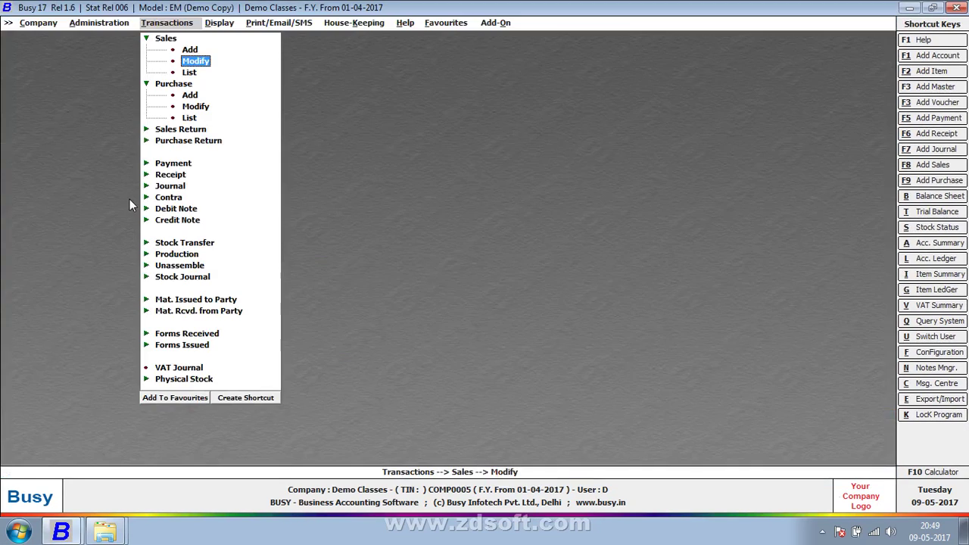
# Step: Open the A-581 sales invoice header script in the advanced document configuration, check how many lines it uses, and close it
pyautogui.click(119, 24)
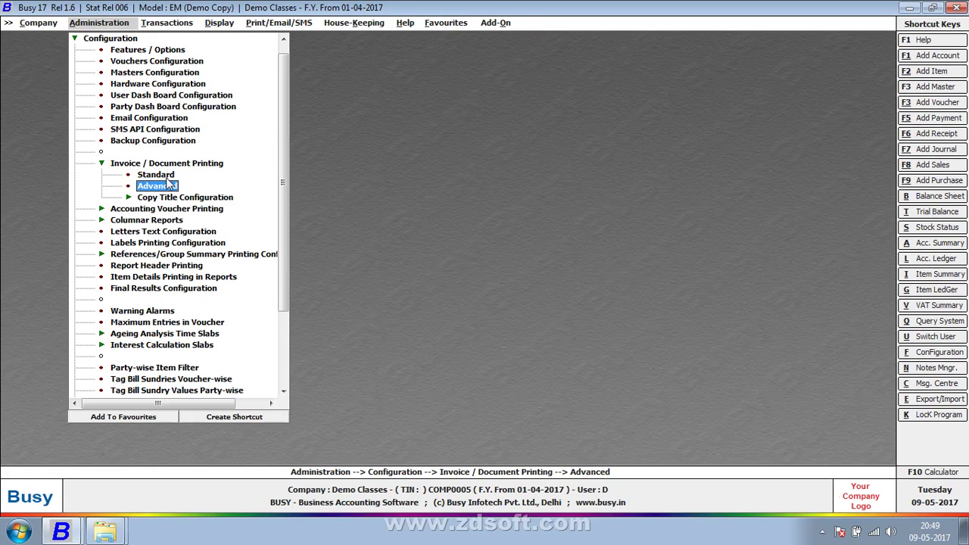
pyautogui.click(159, 187)
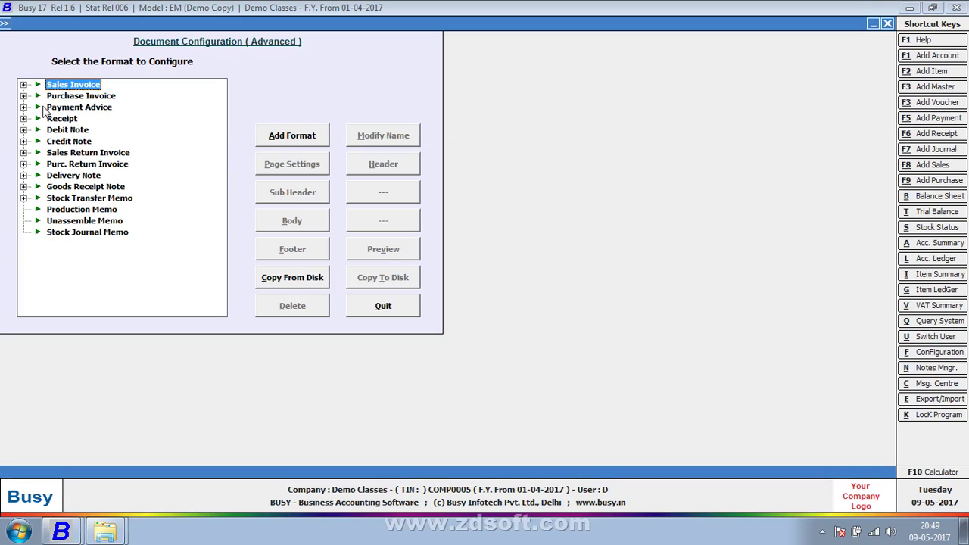
pyautogui.click(24, 84)
pyautogui.click(72, 107)
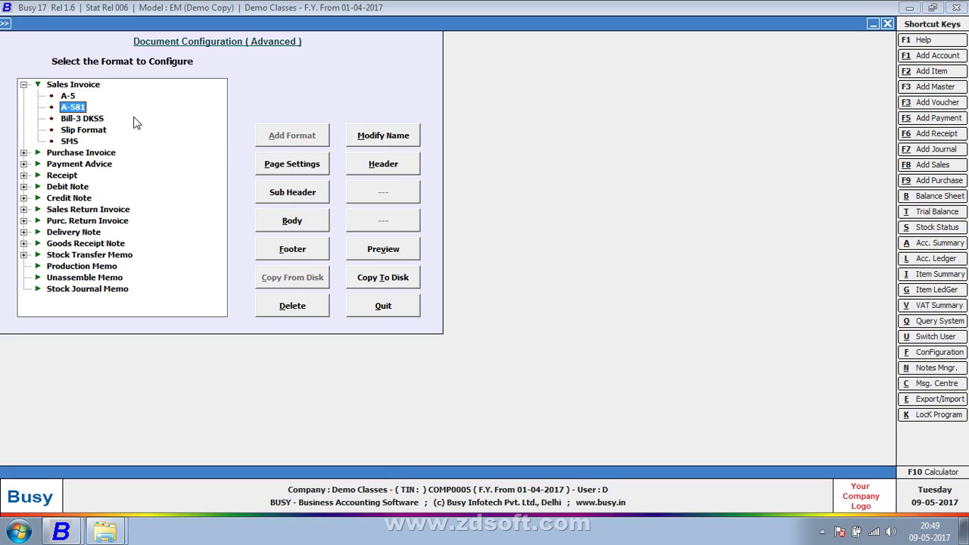
pyautogui.click(399, 163)
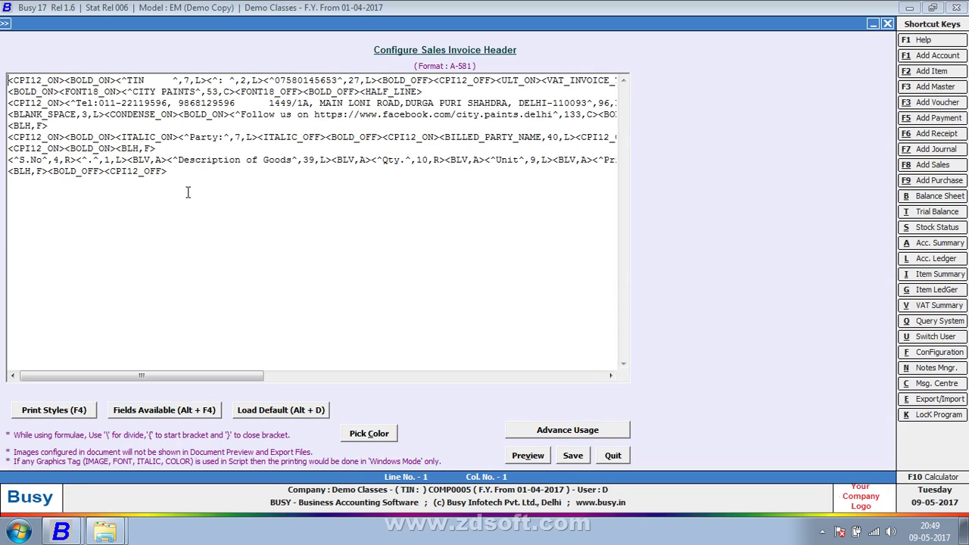
pyautogui.click(187, 174)
pyautogui.press('Escape')
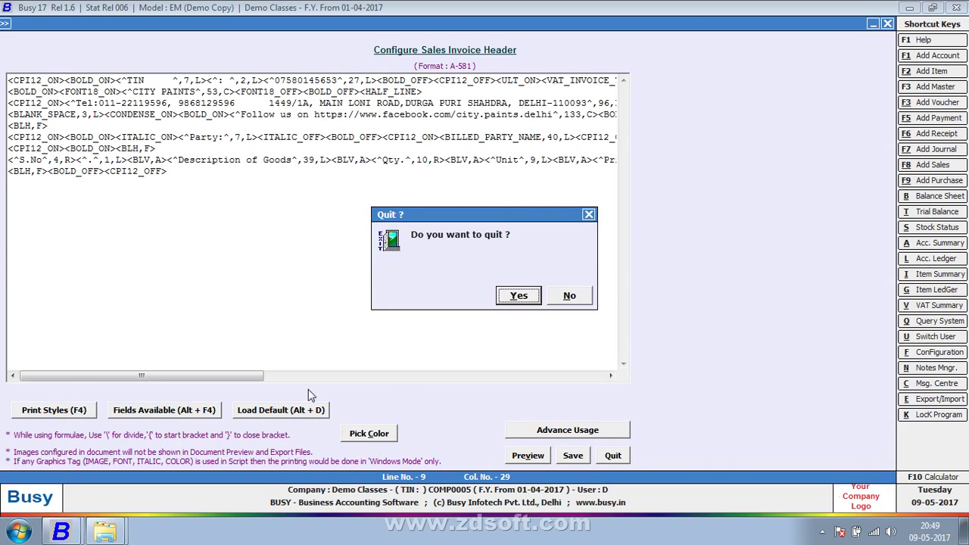
pyautogui.press('Return')
# Step: Set the A-581 page settings to 9 header lines and 42 body lines, and save them
pyautogui.click(282, 168)
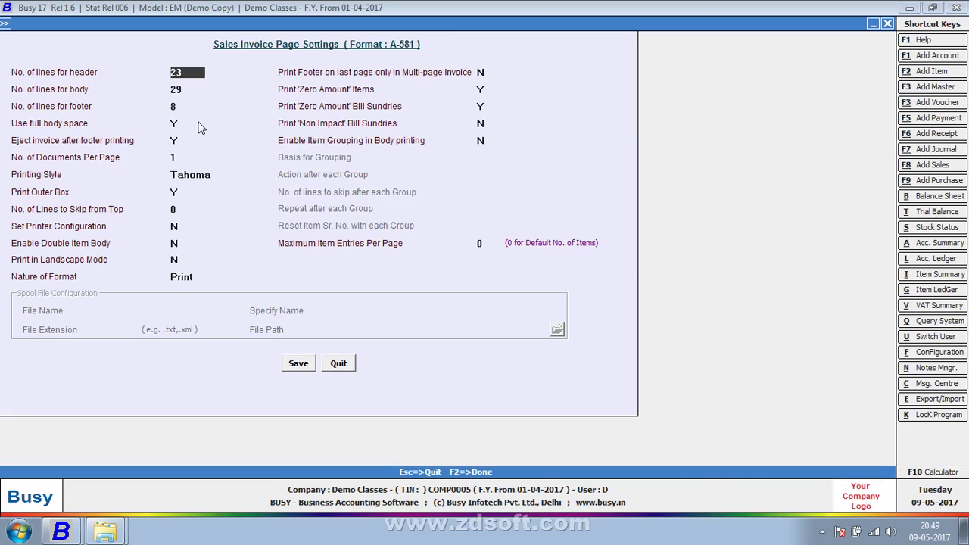
pyautogui.write('9')
pyautogui.press('Return')
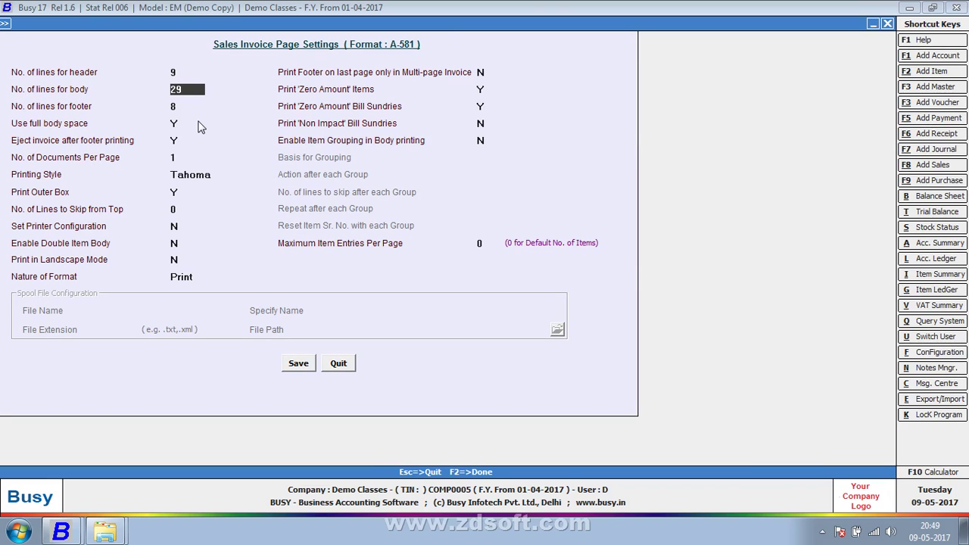
pyautogui.write('42')
pyautogui.click(296, 363)
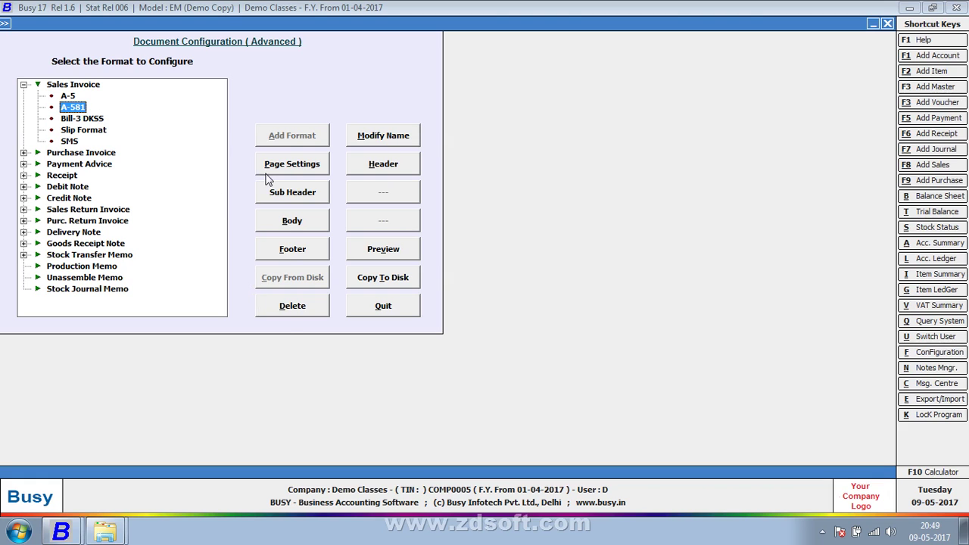
# Step: Leave the document configuration and reopen sales voucher 2 of the Main series for modification
pyautogui.press('Escape')
pyautogui.press('Right')
pyautogui.press('Return')
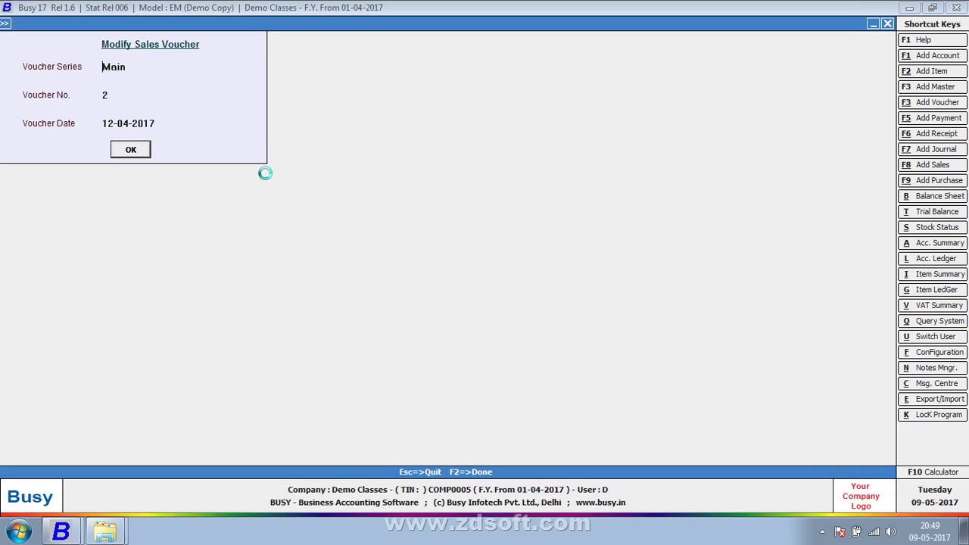
pyautogui.press('F2')
# Step: Preview the voucher's sales invoice in the A-581 format
pyautogui.hotkey('alt', 'p')
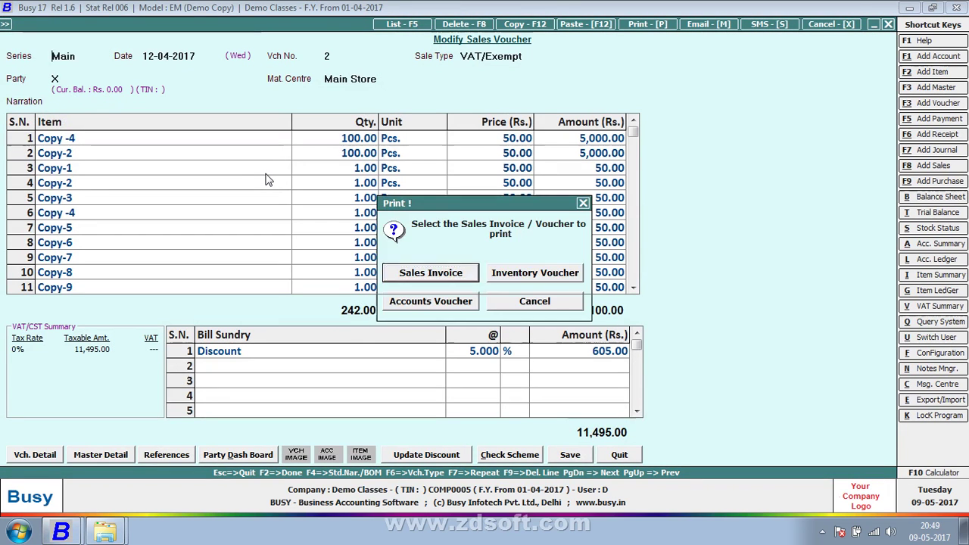
pyautogui.press('Escape')
pyautogui.hotkey('alt', 'p')
pyautogui.press('Down')
pyautogui.press('Down')
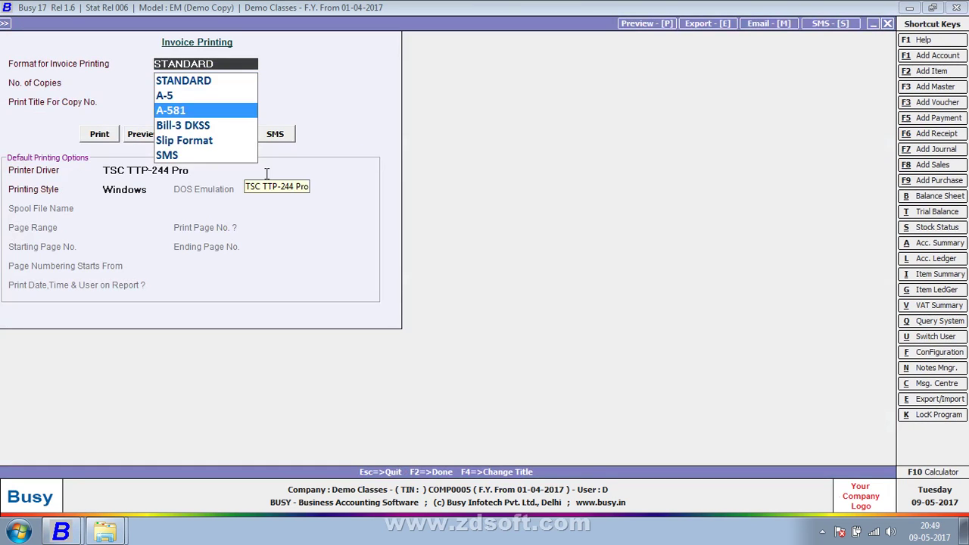
pyautogui.press('Return')
pyautogui.press('Return')
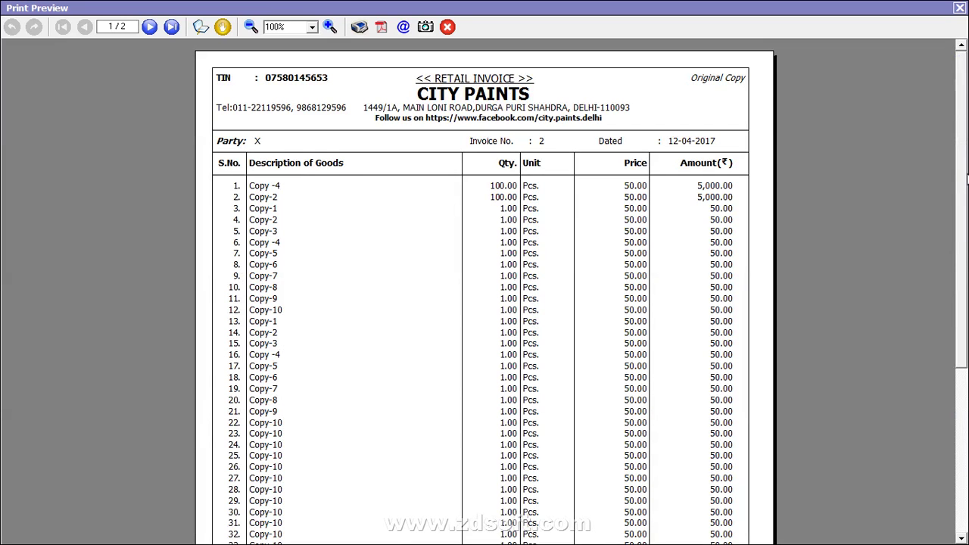
# Step: Check the "Total C/d" line on page 1 and the "Total b/d" line on page 2, and close the preview
pyautogui.scroll(-3, 919, 379)
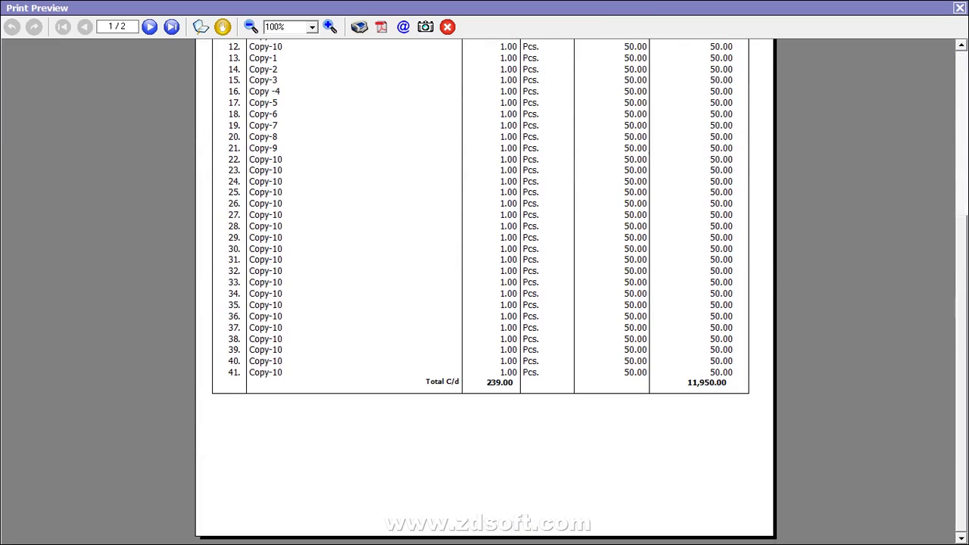
pyautogui.click(150, 27)
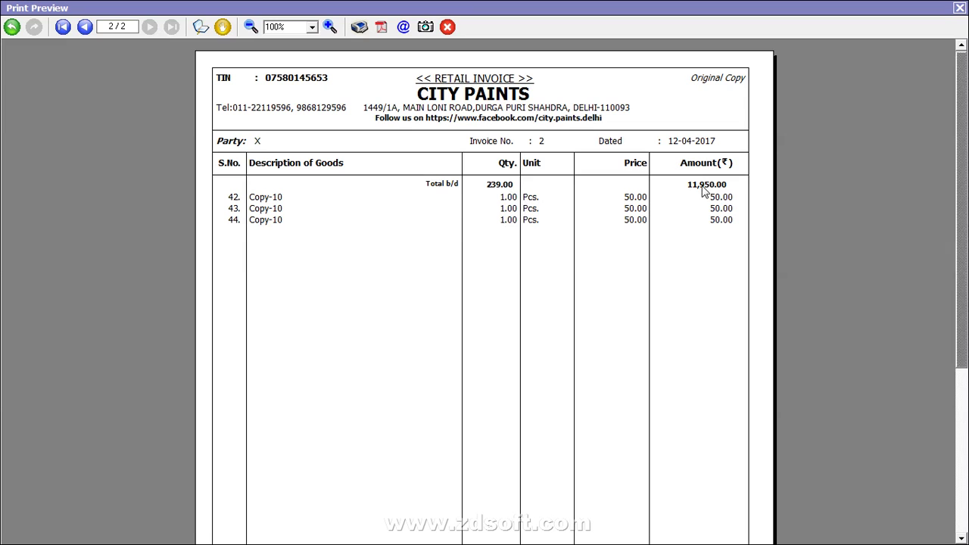
pyautogui.click(960, 9)
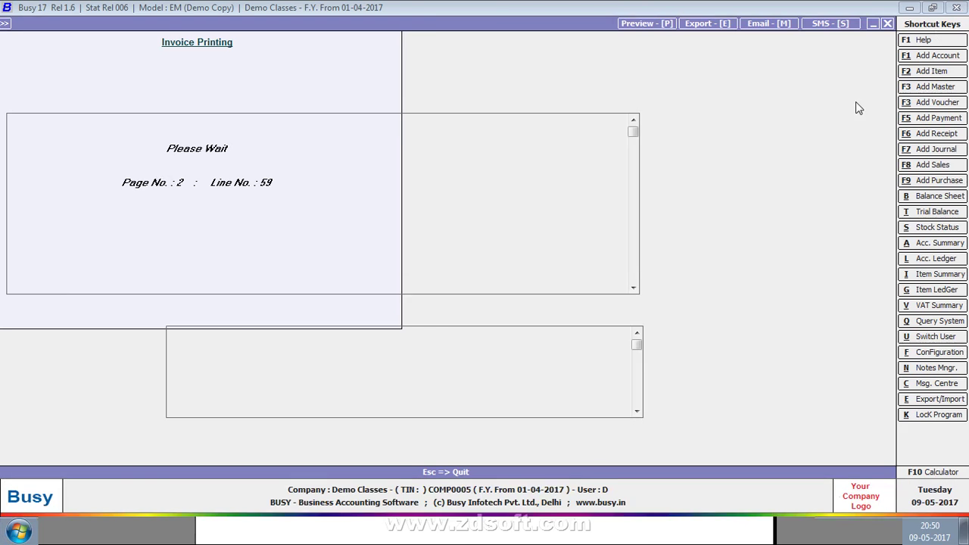
pyautogui.rightClick(460, 532)
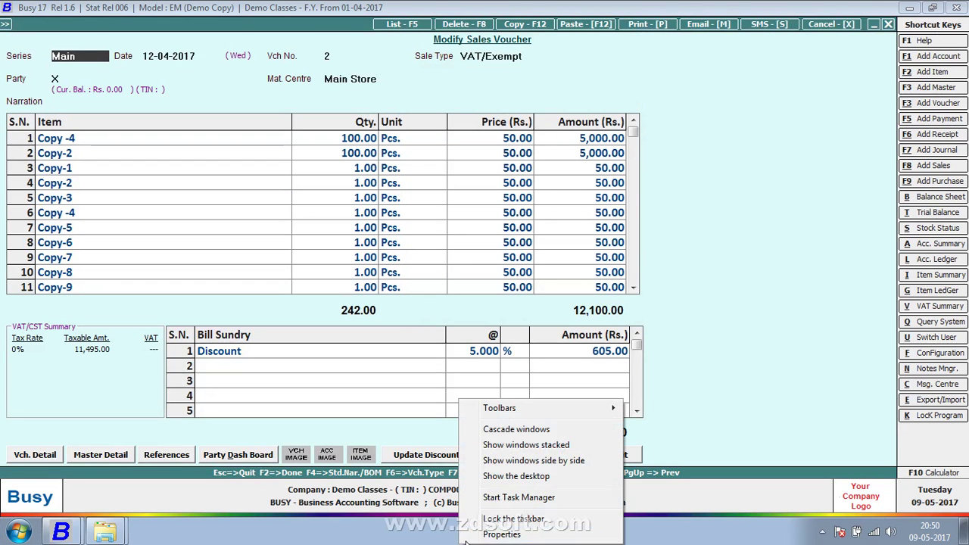
pyautogui.click(528, 478)
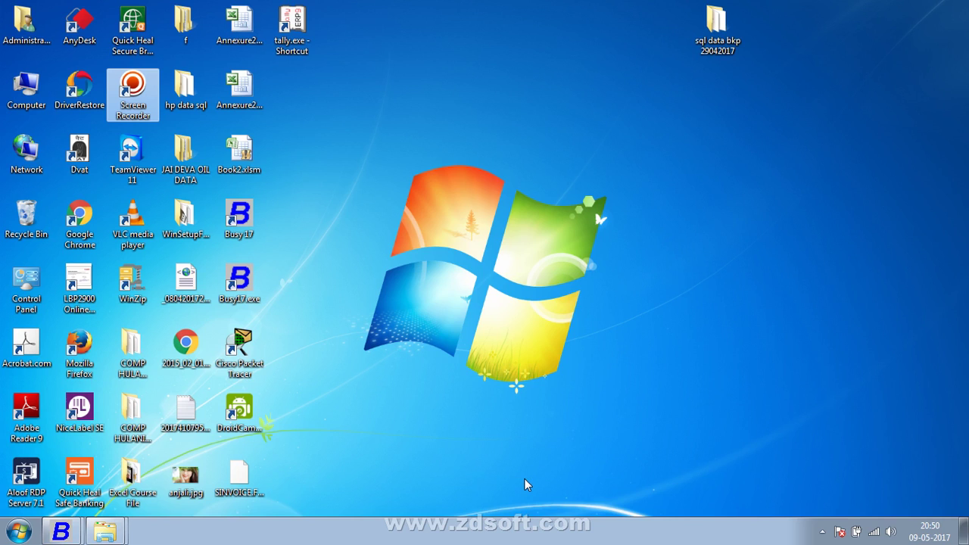
pyautogui.rightClick(449, 218)
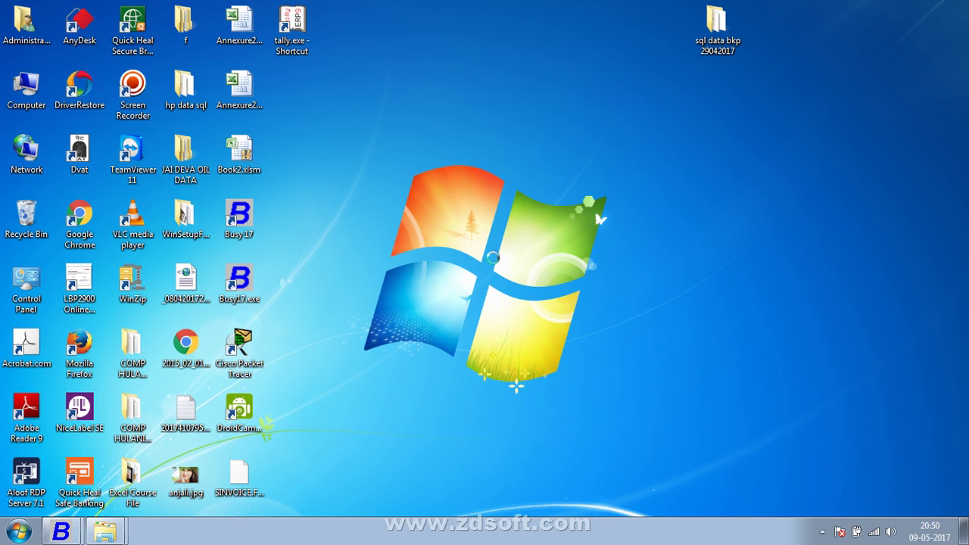
pyautogui.click(520, 264)
pyautogui.click(823, 533)
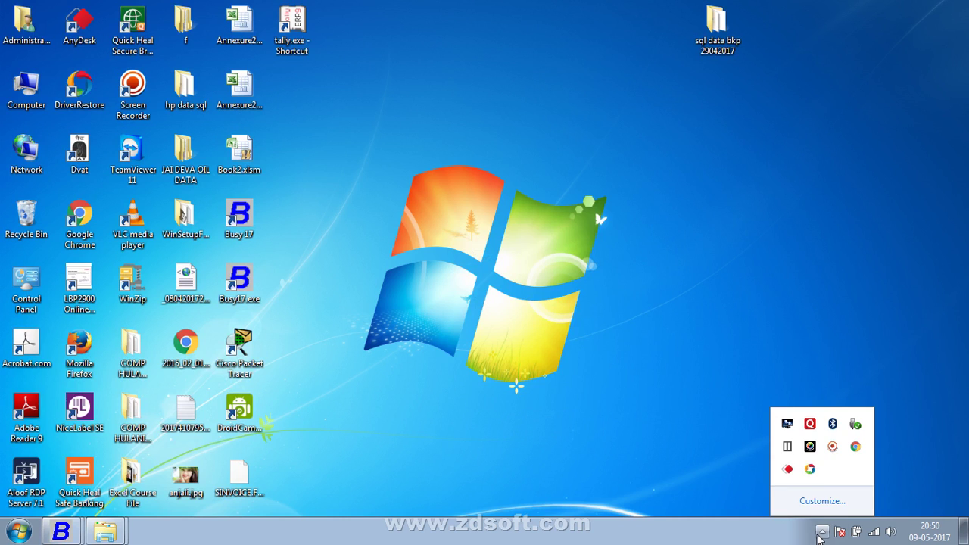
pyautogui.click(833, 448)
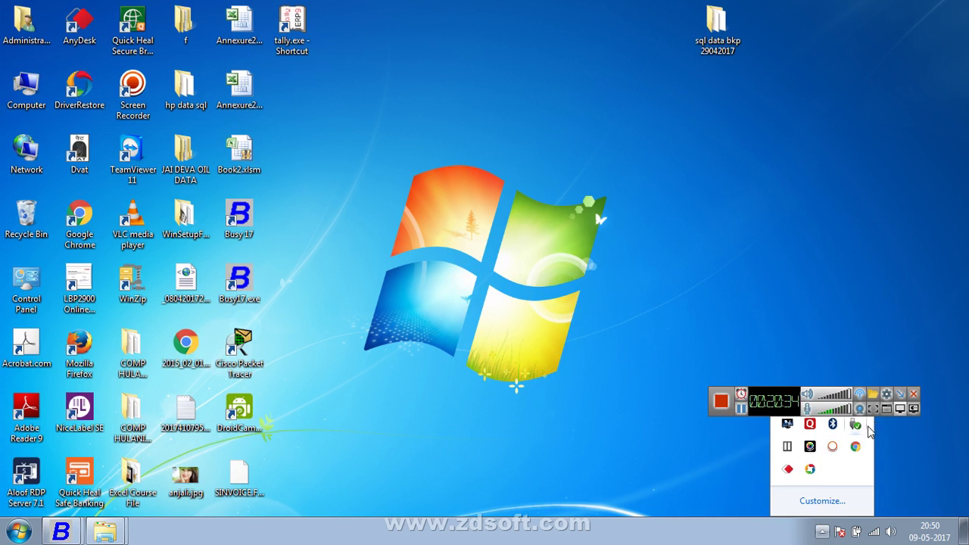